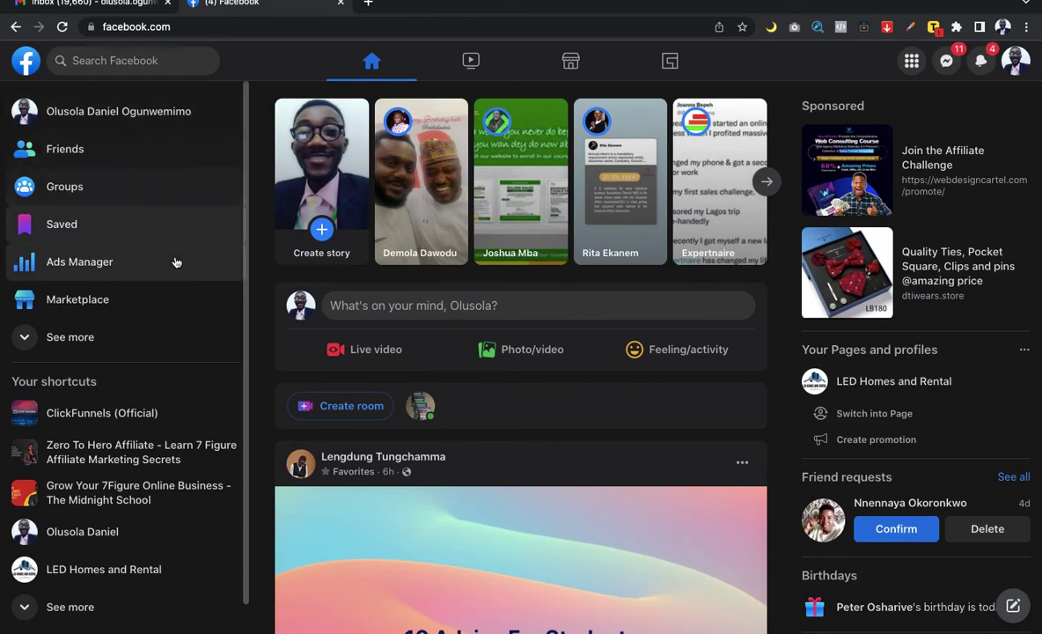
Step: Switch back and forth between the second Facebook account's desktop and the full-screen Facebook window
{"action": "key", "text": "ctrl+Right"}
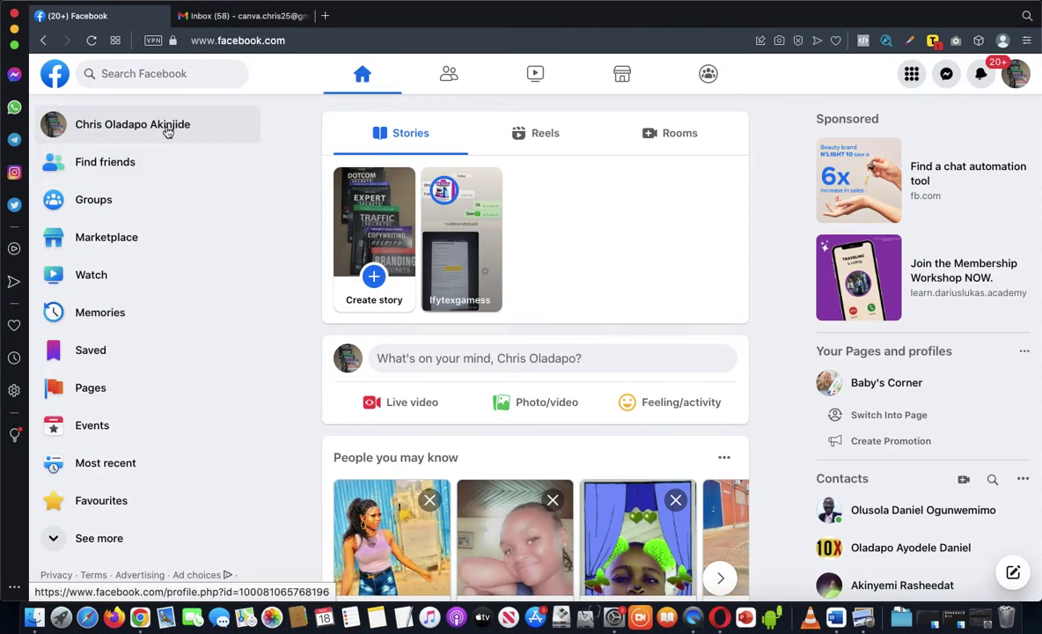
{"action": "key", "text": "ctrl+Left"}
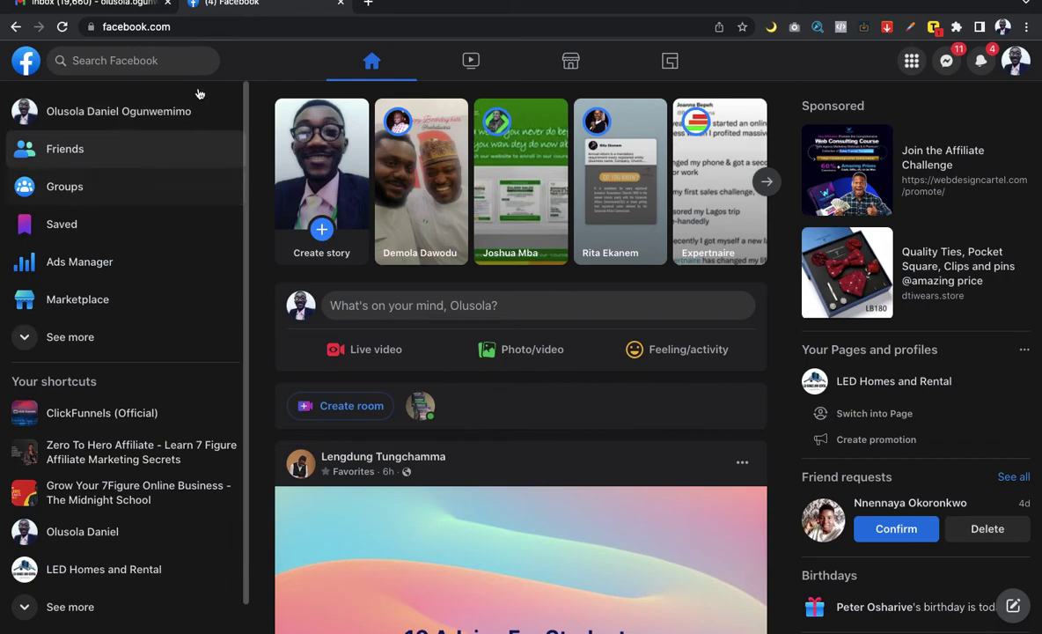
{"action": "key", "text": "ctrl+Right"}
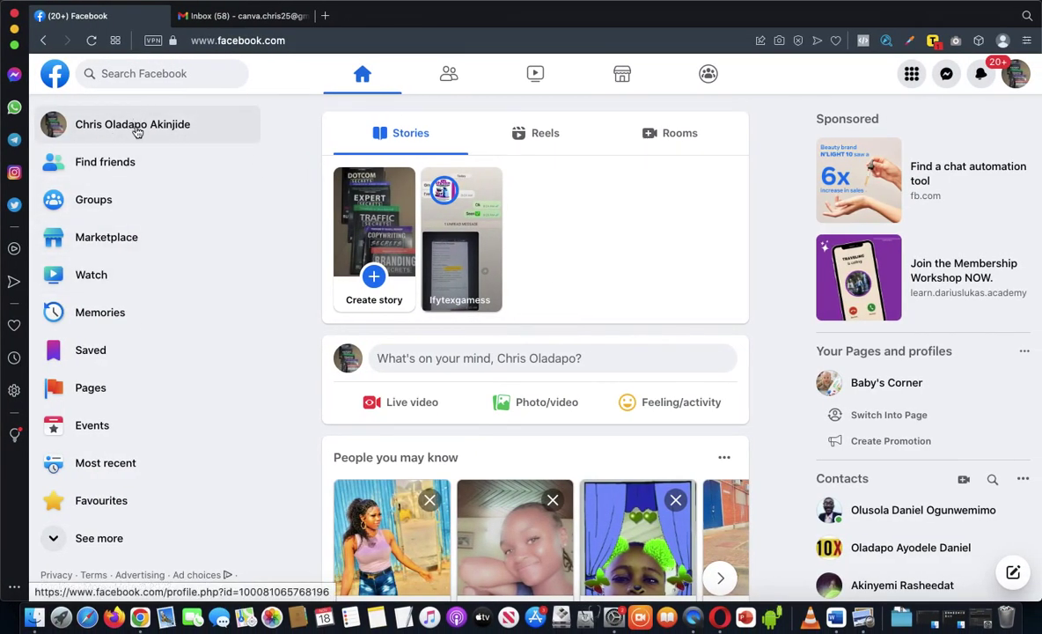
{"action": "key", "text": "ctrl+Left"}
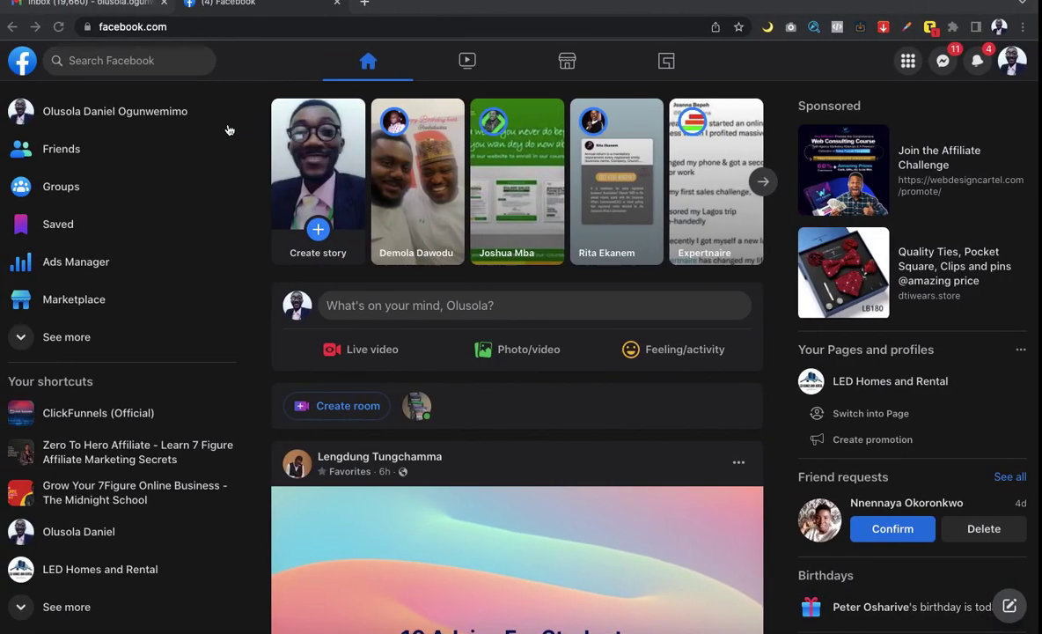
{"action": "key", "text": "ctrl+Right"}
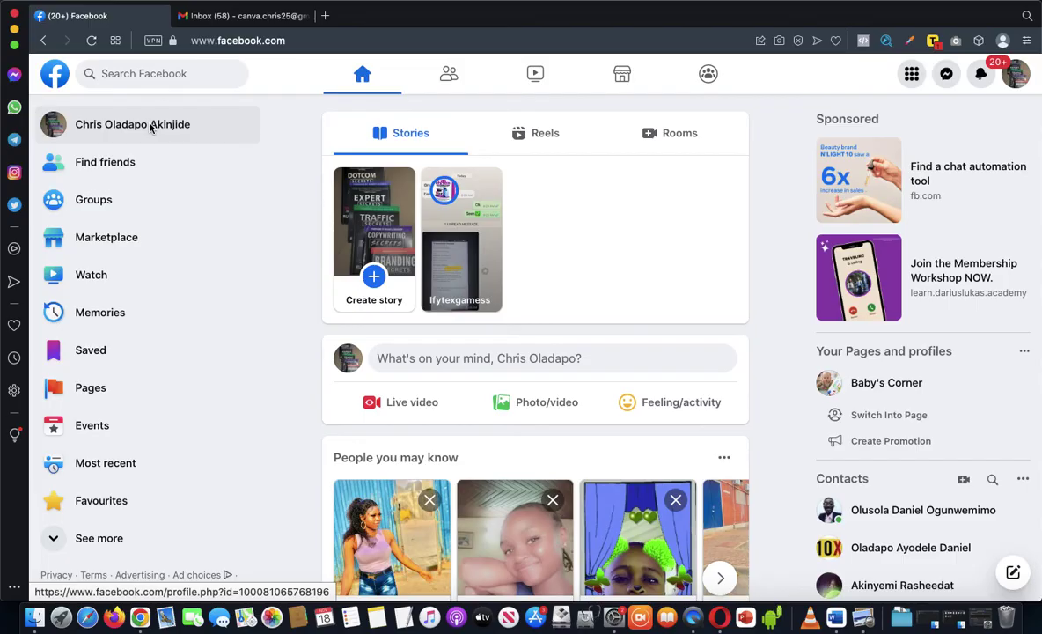
{"action": "key", "text": "ctrl+Left"}
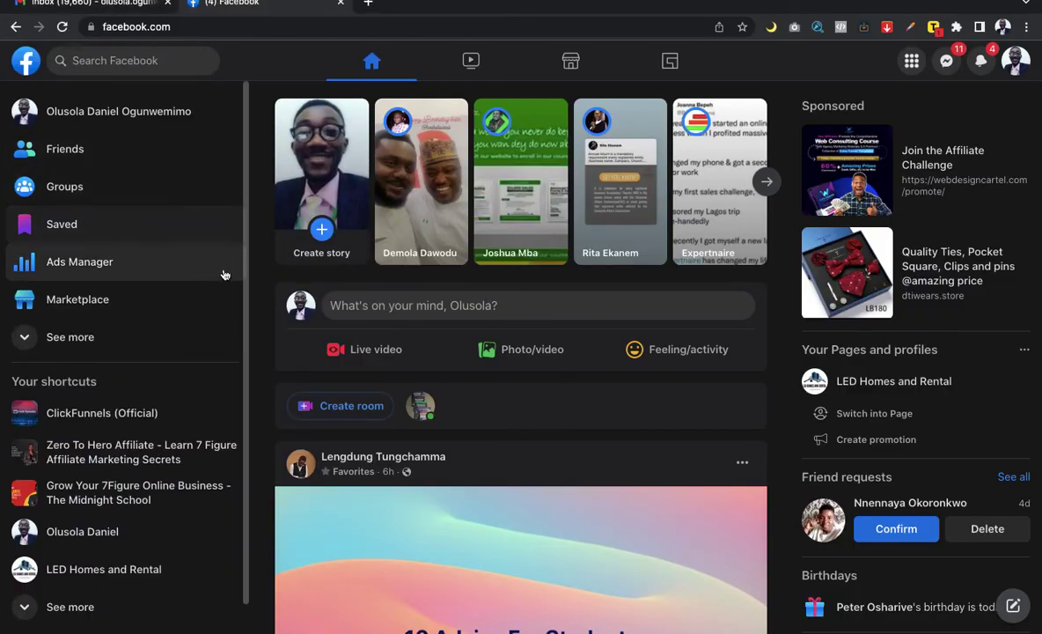
{"action": "key", "text": "ctrl+Right"}
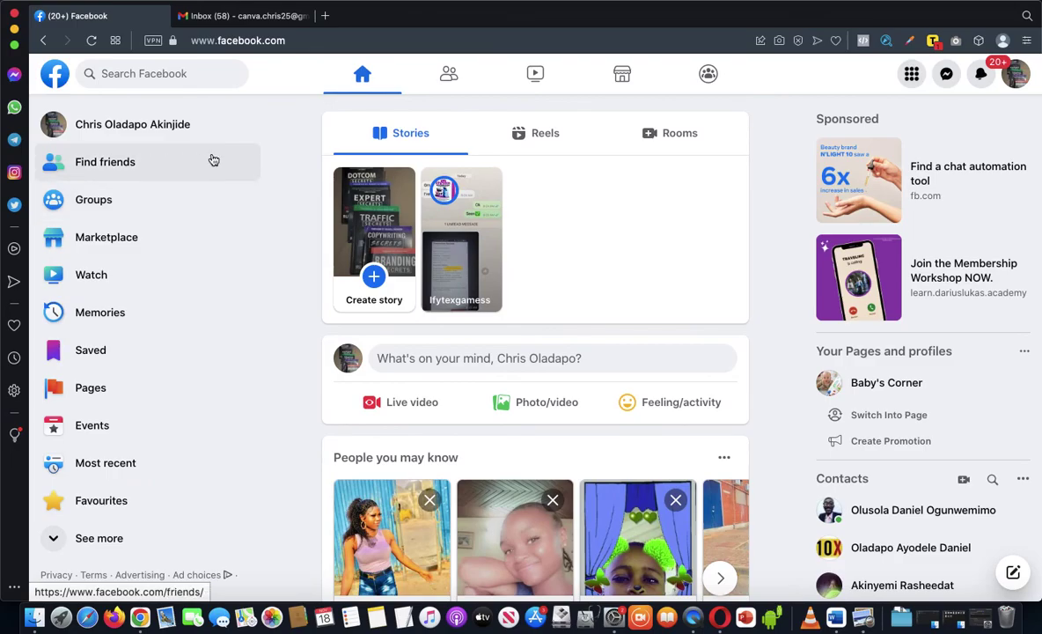
{"action": "key", "text": "ctrl+Left"}
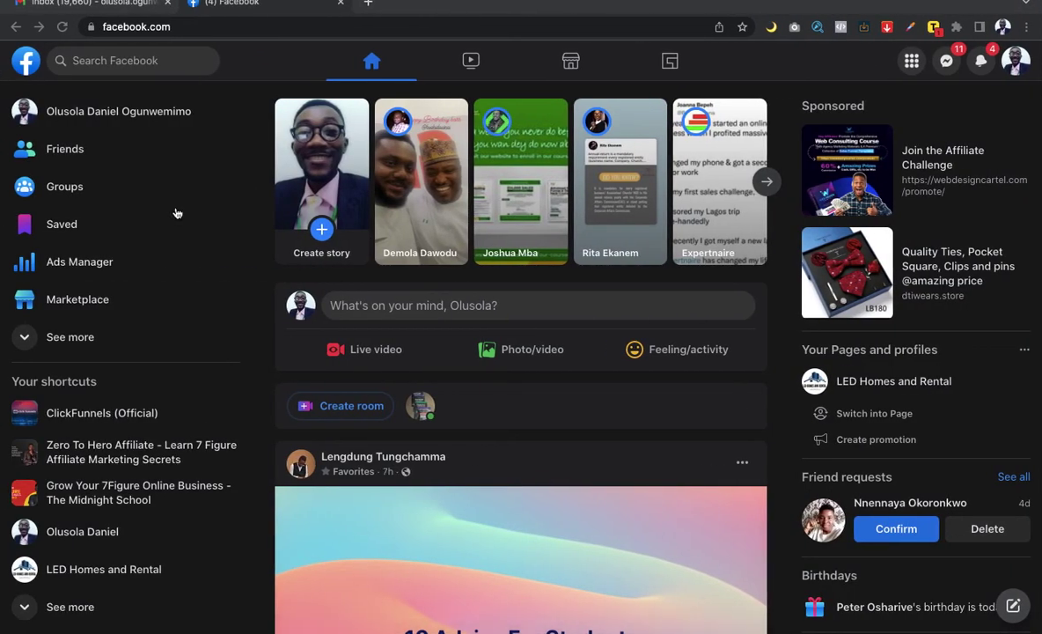
Step: Open a new Chrome tab and enter facebook.com/accountquality in its address bar
{"action": "left_click", "coordinate": [367, 7]}
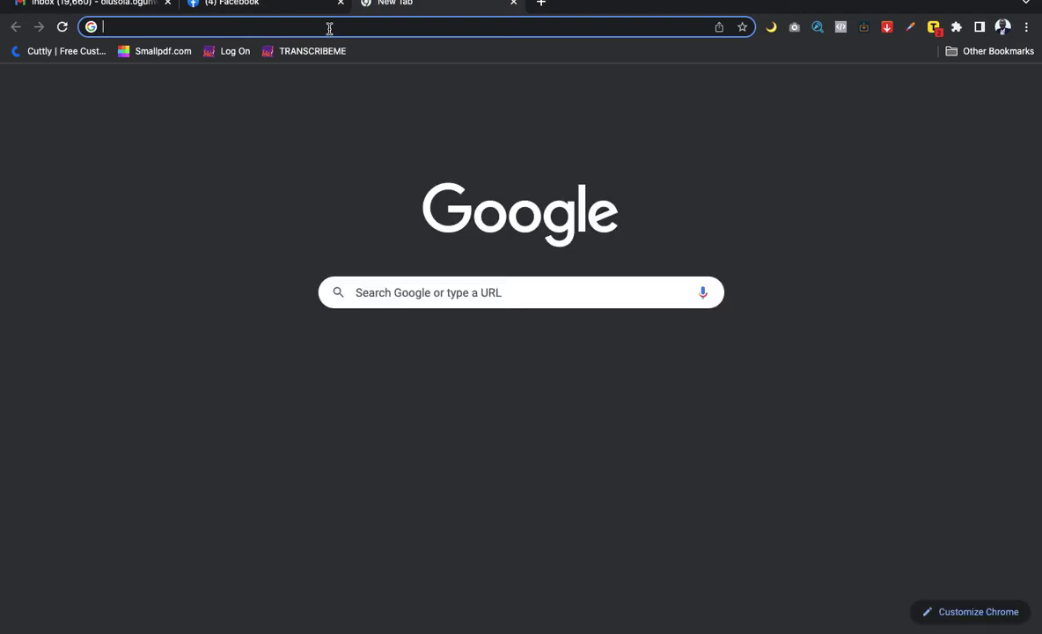
{"action": "left_click", "coordinate": [329, 29]}
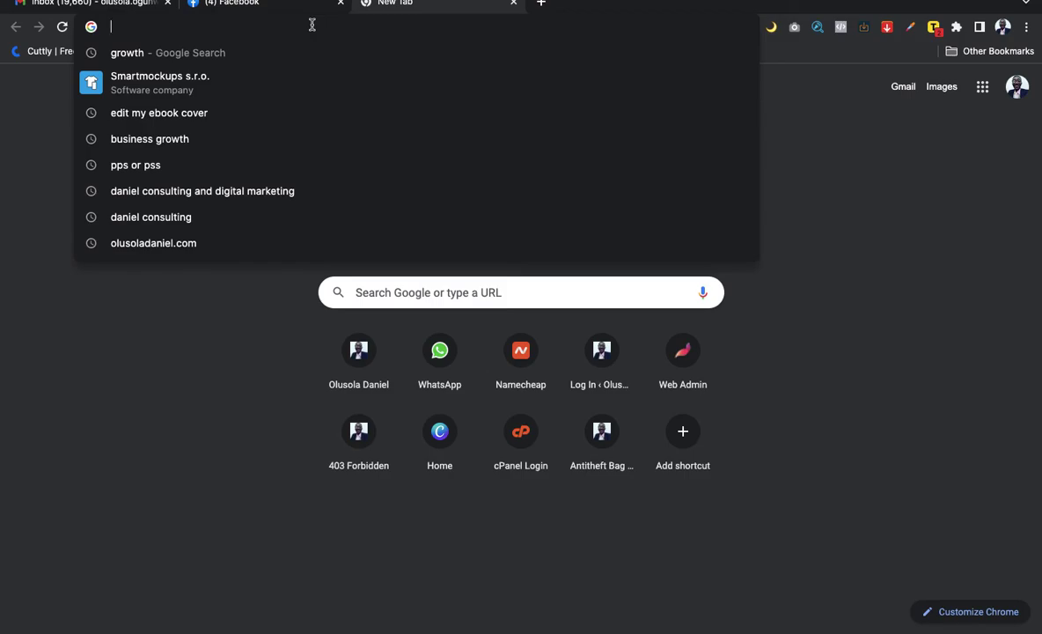
{"action": "left_click", "coordinate": [8, 197]}
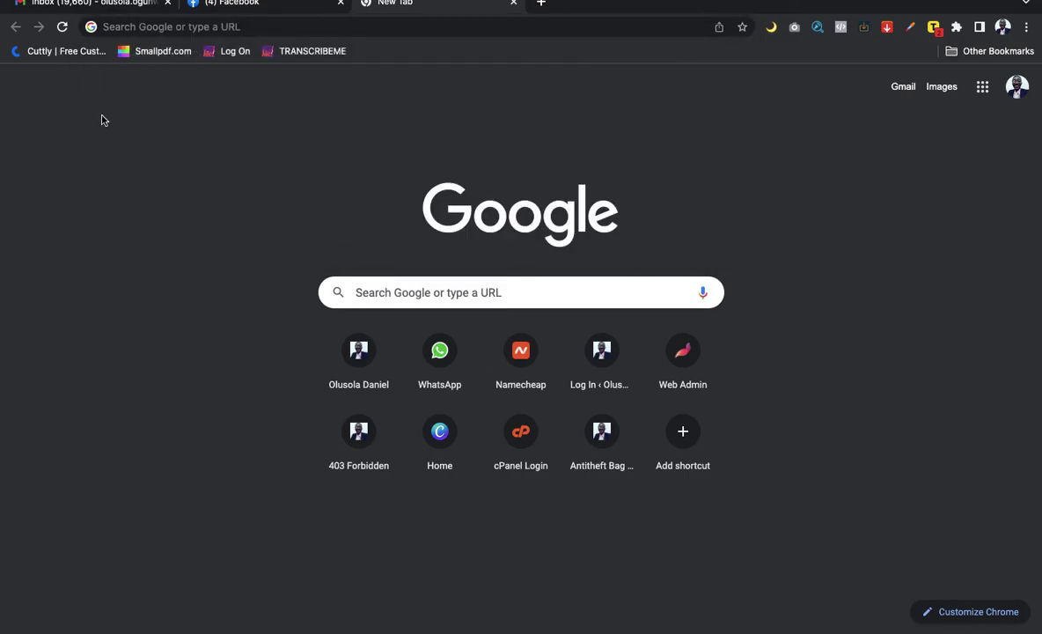
{"action": "left_click", "coordinate": [268, 27]}
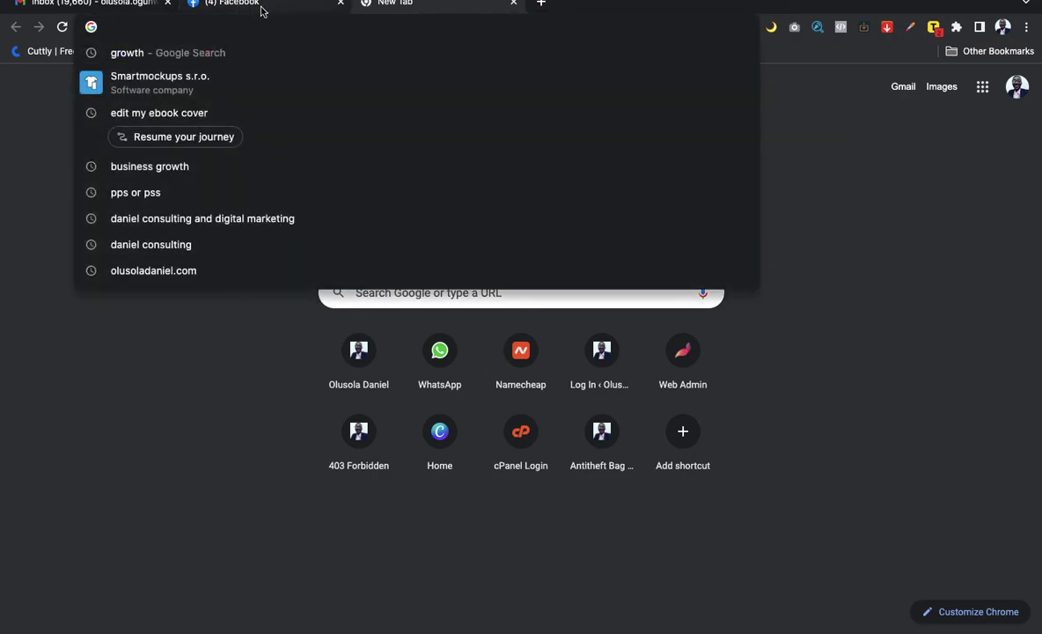
{"action": "left_click", "coordinate": [214, 5]}
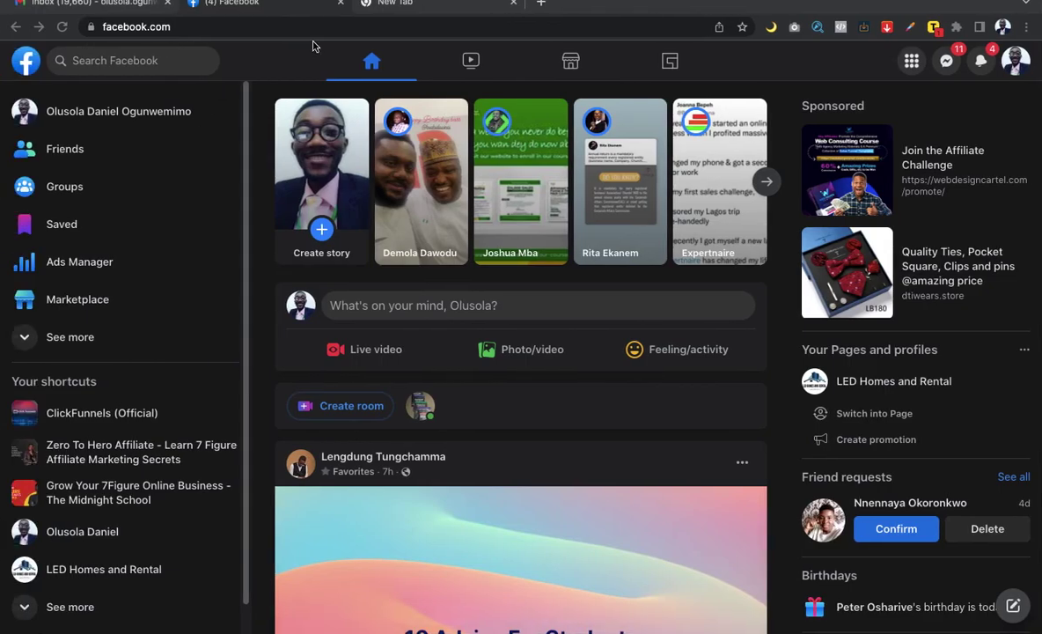
{"action": "left_click", "coordinate": [365, 5]}
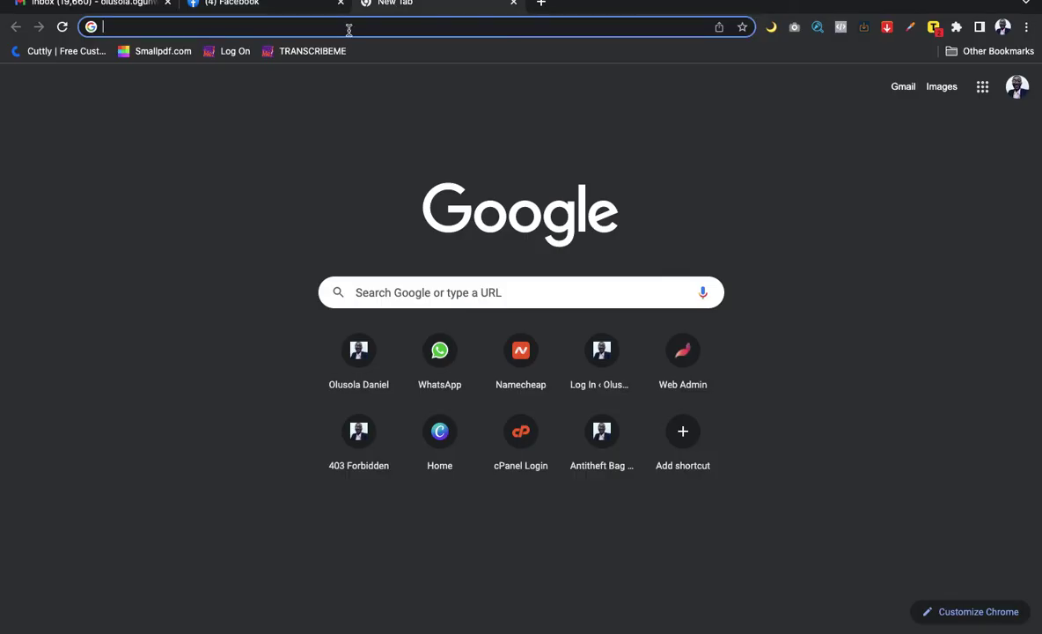
{"action": "type", "text": "facebook"}
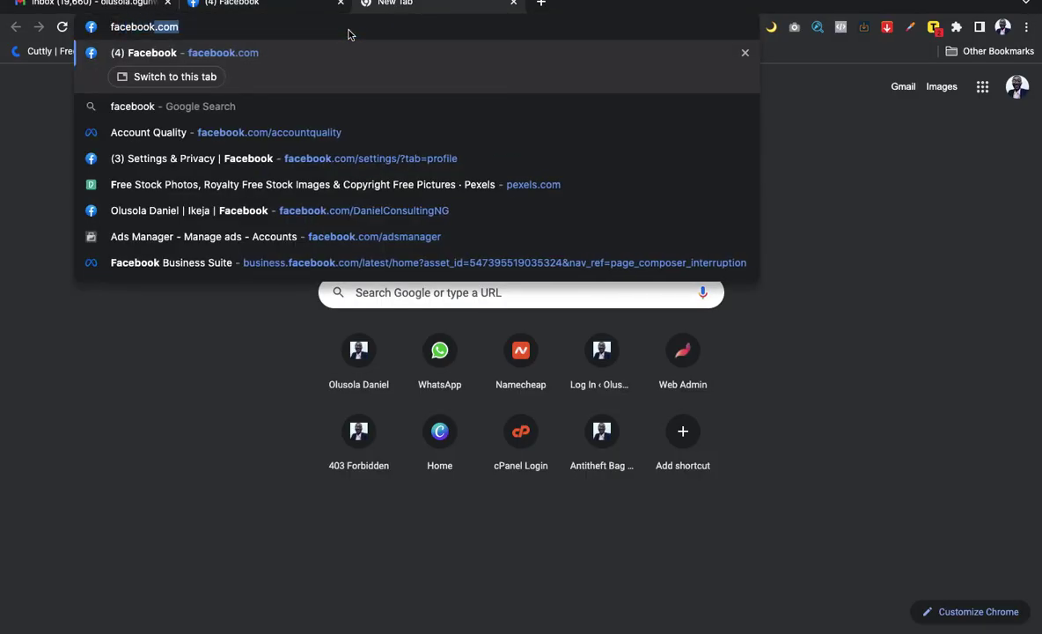
{"action": "type", "text": ".com"}
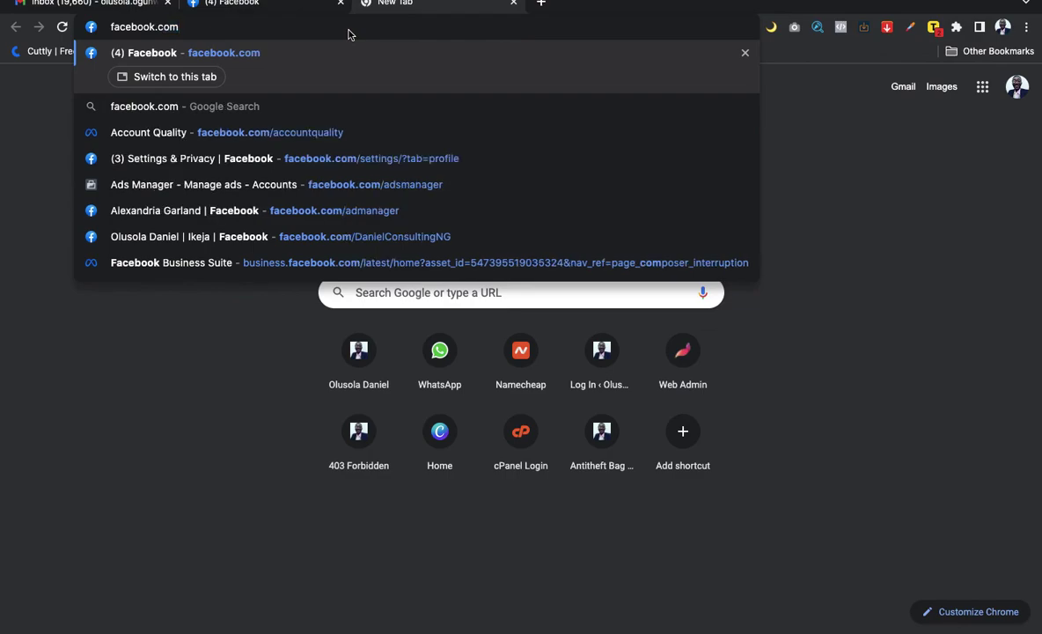
{"action": "type", "text": "/acc"}
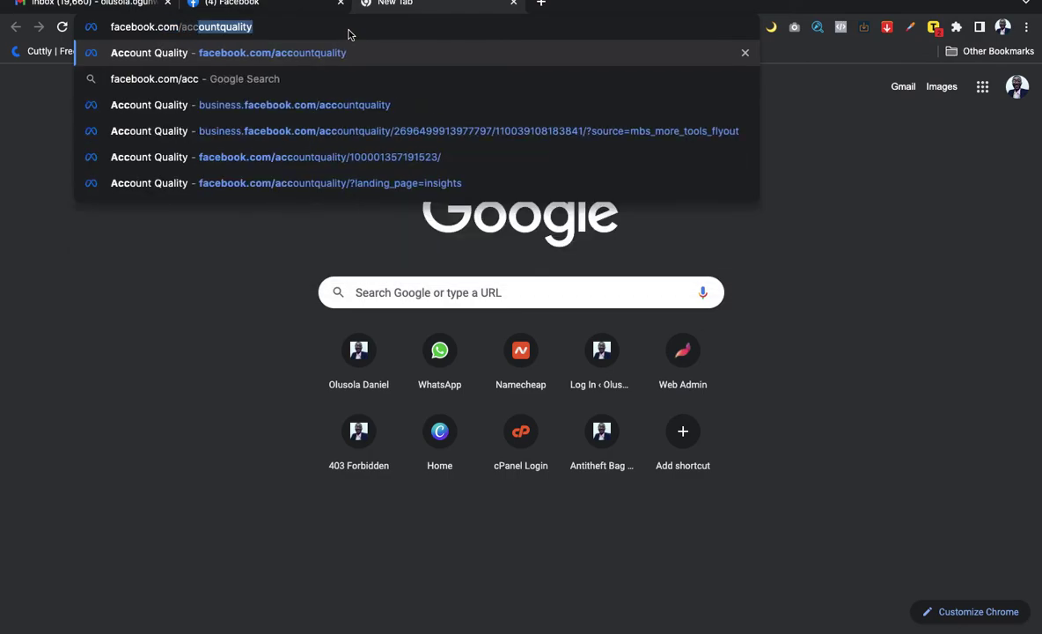
{"action": "type", "text": "ountquality"}
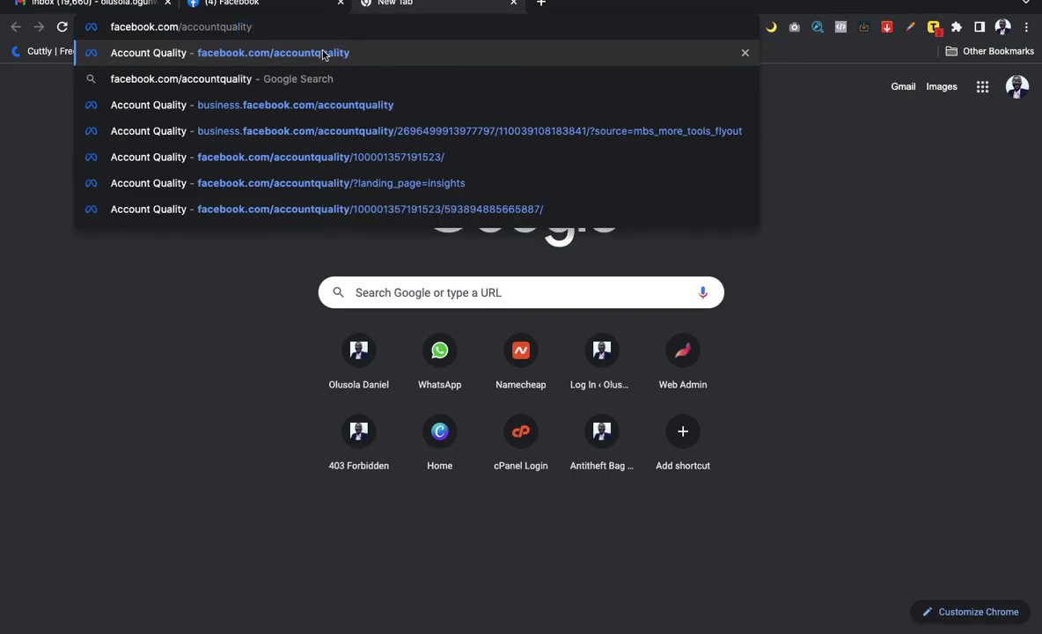
Step: Load Account Quality and view Meta Business Accounts for KENNY ELECTRONICS NIG LTD
{"action": "left_click", "coordinate": [322, 53]}
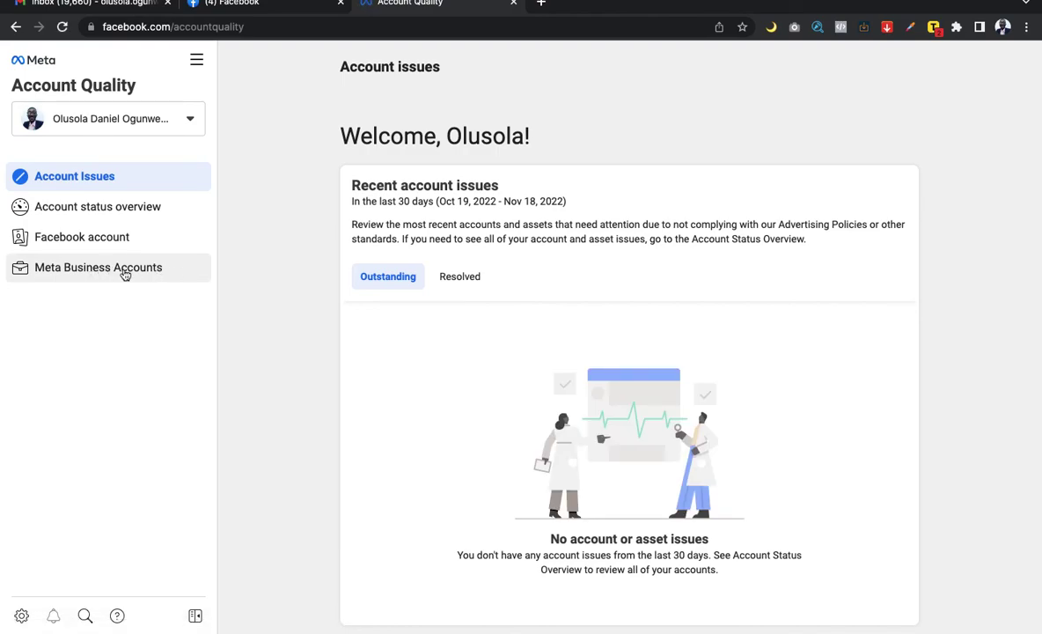
{"action": "left_click", "coordinate": [97, 269]}
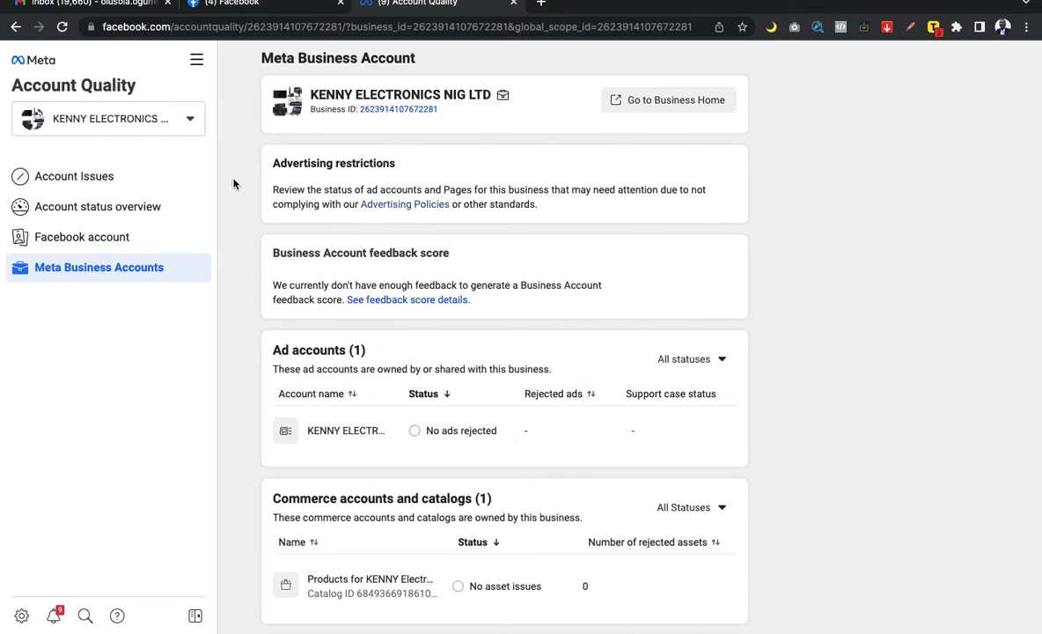
Step: Pick Daniel Consulting and Digital Marketing from the account selector list
{"action": "left_click", "coordinate": [189, 120]}
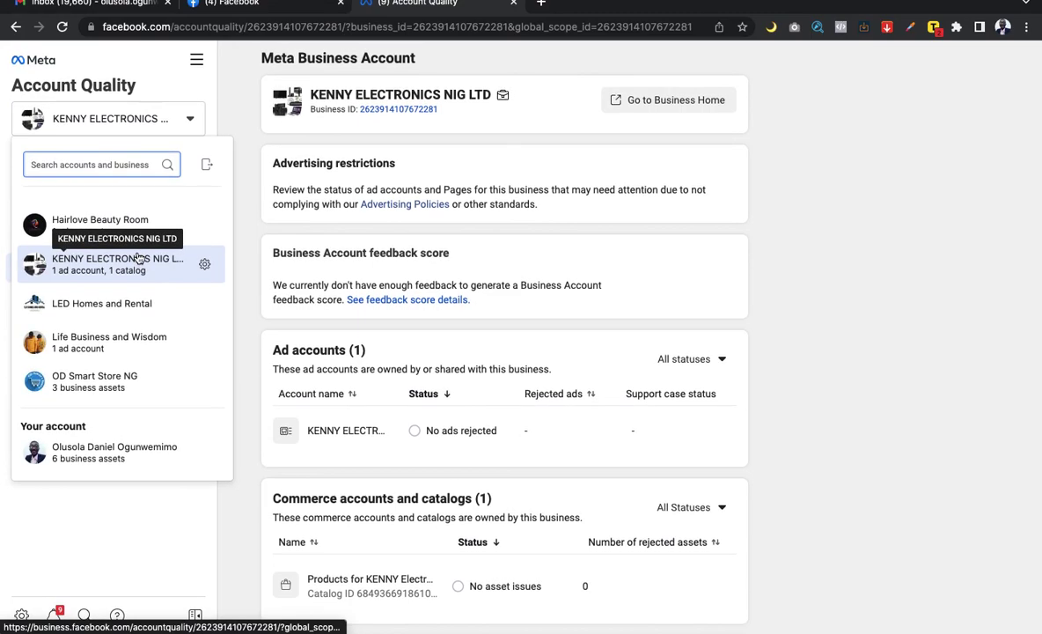
{"action": "scroll", "coordinate": [138, 256], "scroll_direction": "up", "scroll_amount": 2}
{"action": "scroll", "coordinate": [107, 347], "scroll_direction": "up", "scroll_amount": 2}
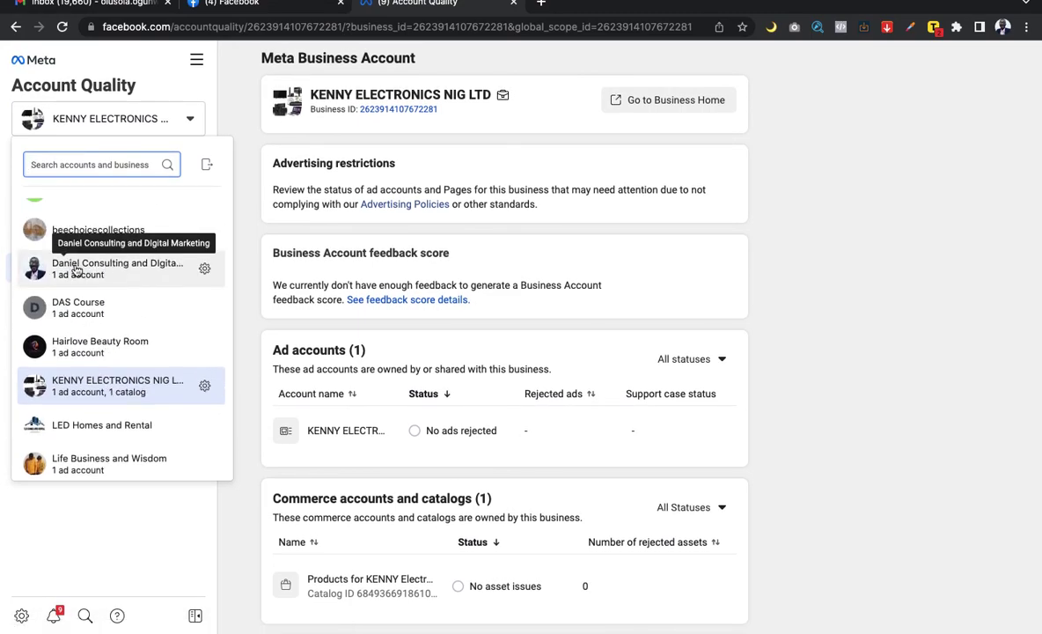
{"action": "left_click", "coordinate": [120, 266]}
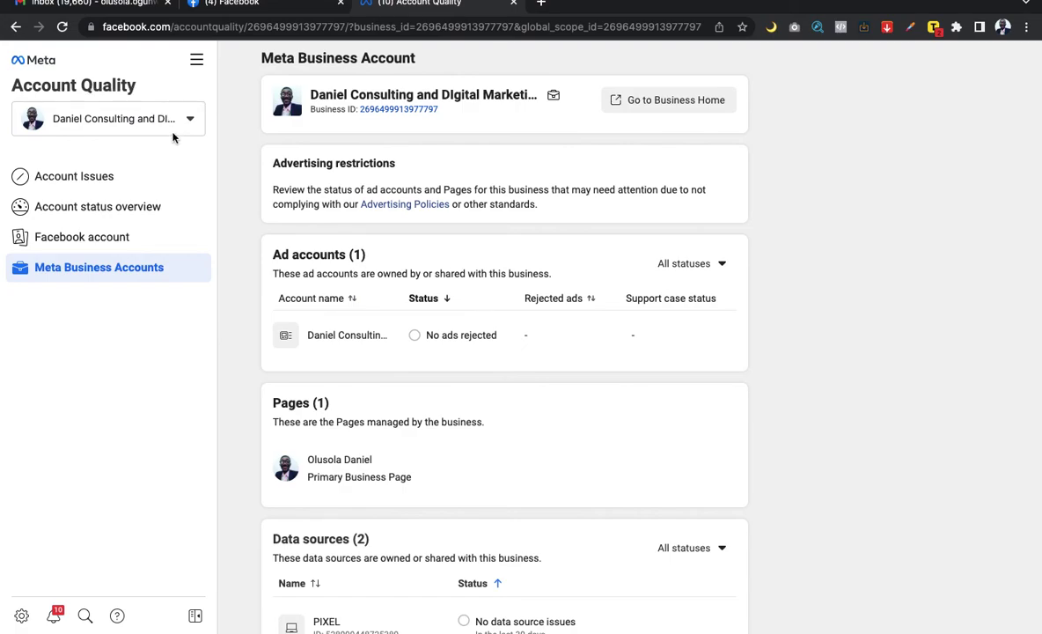
Step: Open Business settings from the All tools menu to reach the People page
{"action": "left_click", "coordinate": [197, 63]}
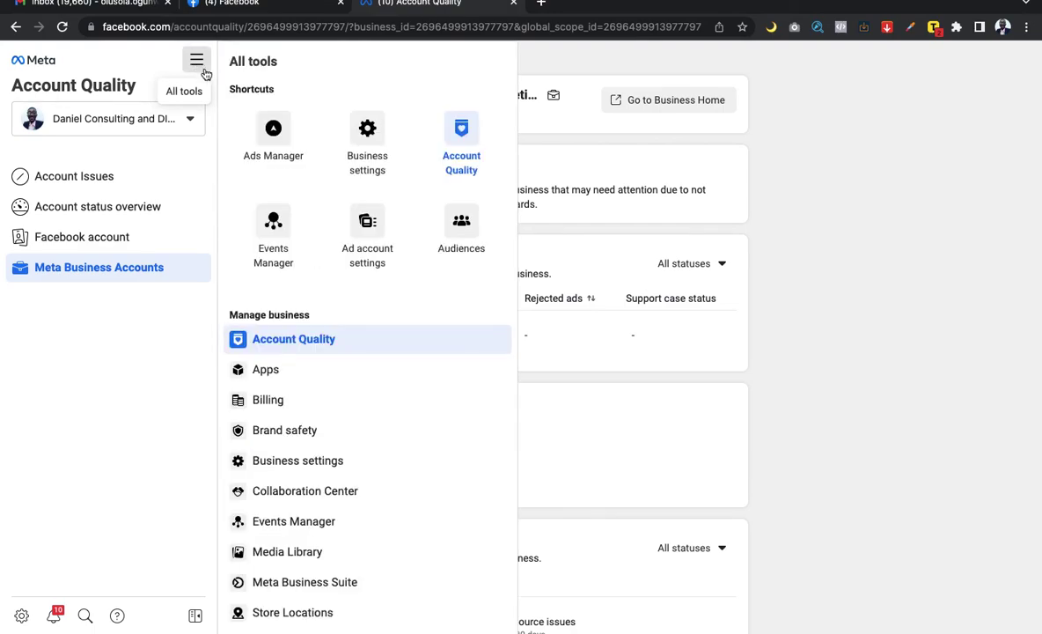
{"action": "left_click", "coordinate": [362, 140]}
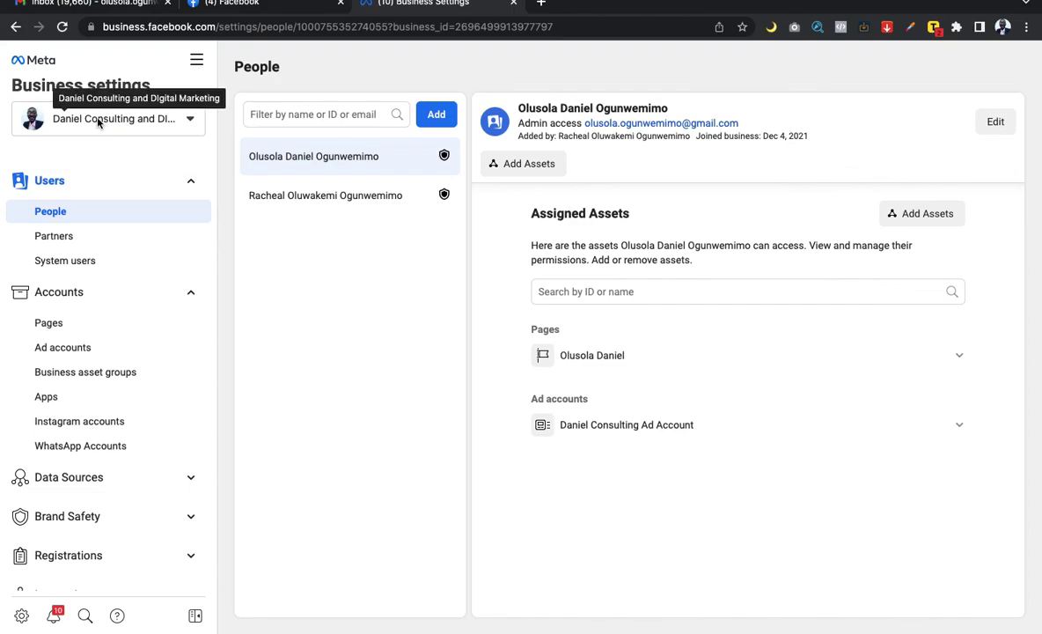
Step: Glance at the business list, then show the ad account transfer guide PDF at section b
{"action": "left_click", "coordinate": [187, 124]}
{"action": "key", "text": "Escape"}
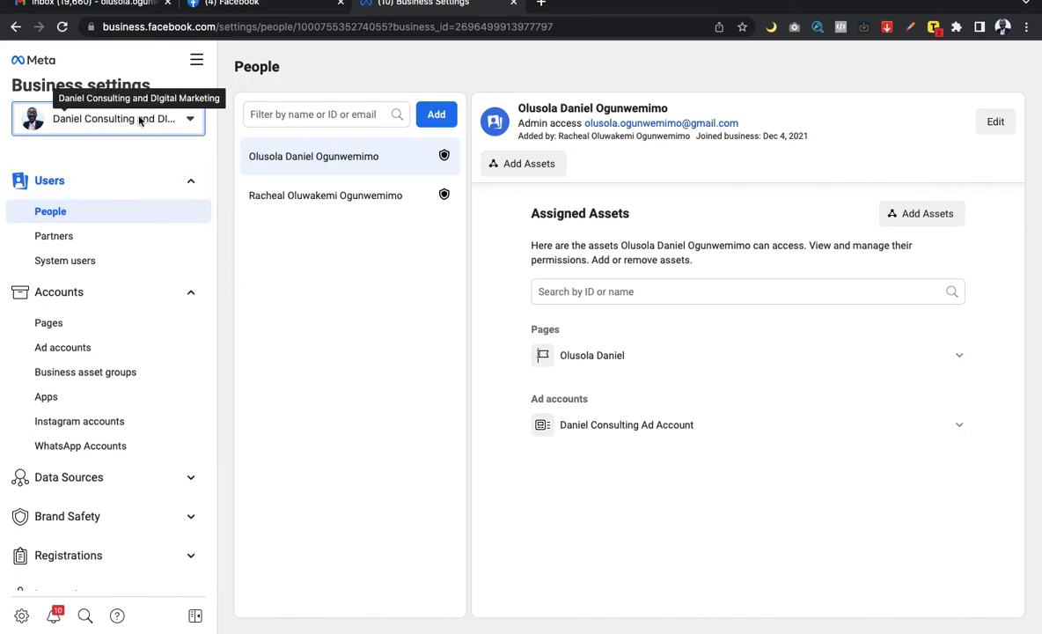
{"action": "key", "text": "ctrl+Right"}
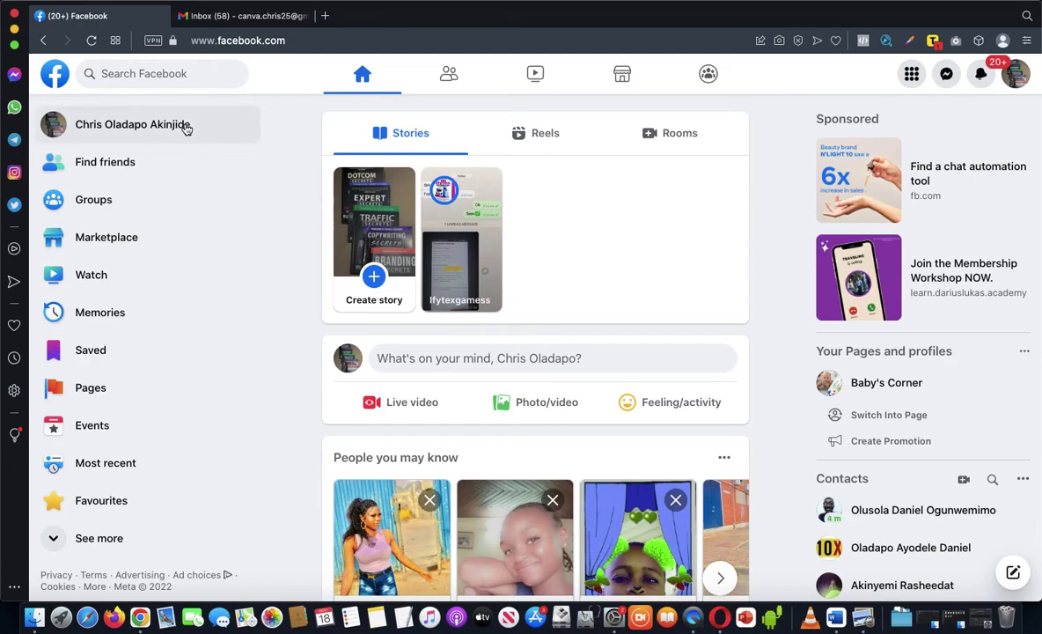
{"action": "key", "text": "ctrl+Left"}
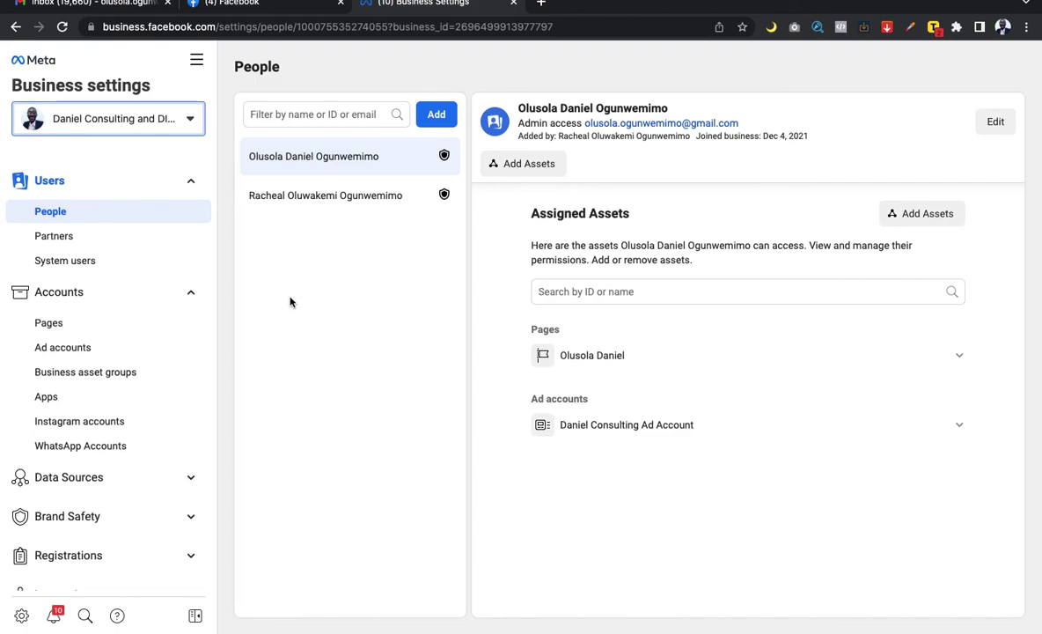
{"action": "key", "text": "ctrl+Right"}
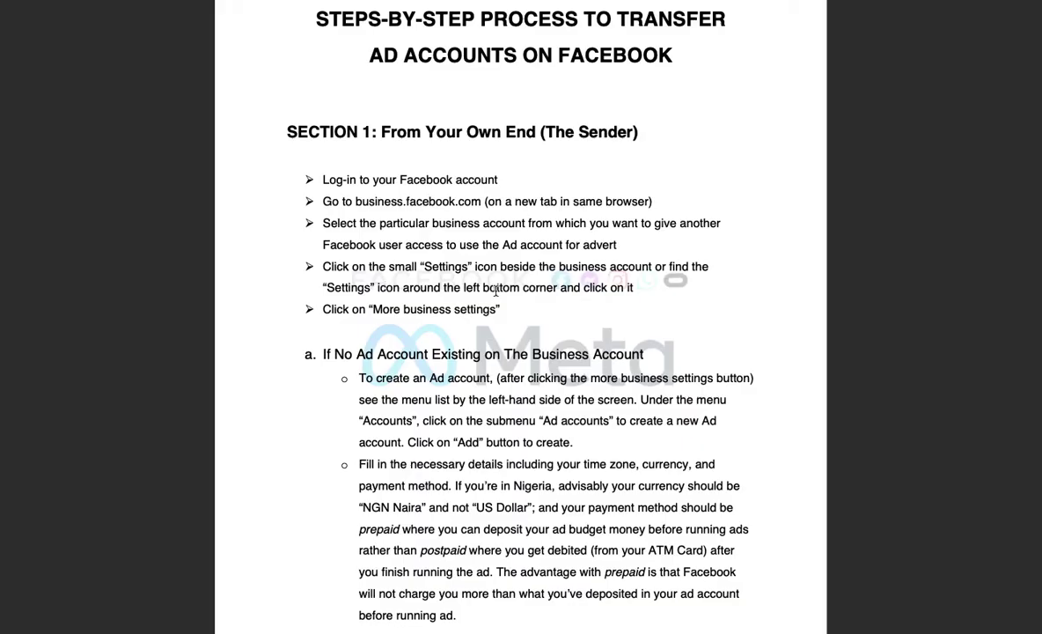
{"action": "scroll", "coordinate": [496, 290], "scroll_direction": "down", "scroll_amount": 10}
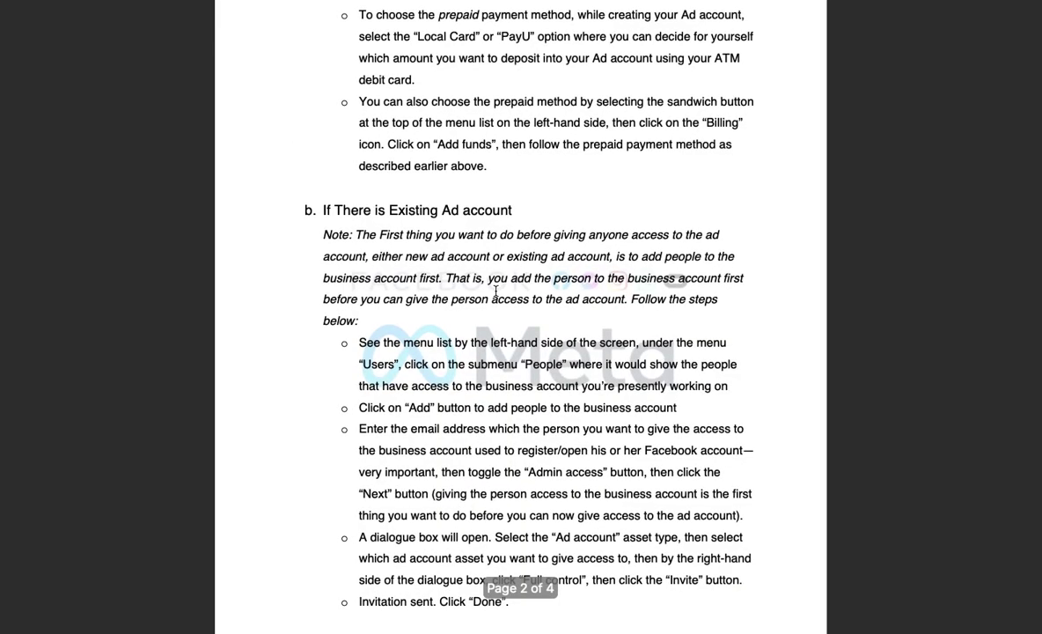
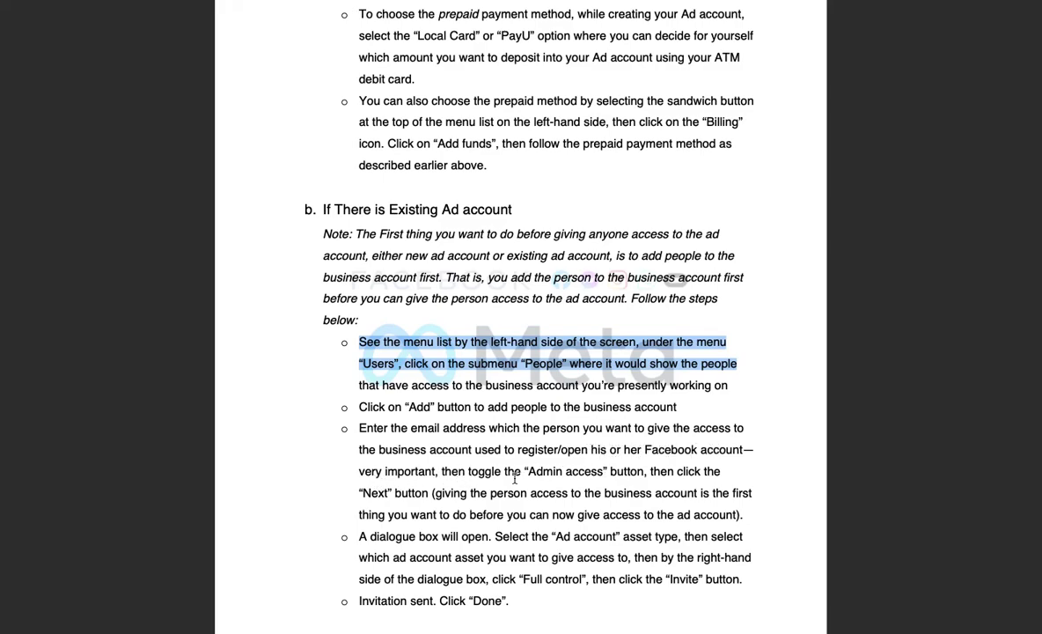
Step: Switch from the Word guide to the browser desktop showing Business Settings People
{"action": "key", "text": "ctrl+Right"}
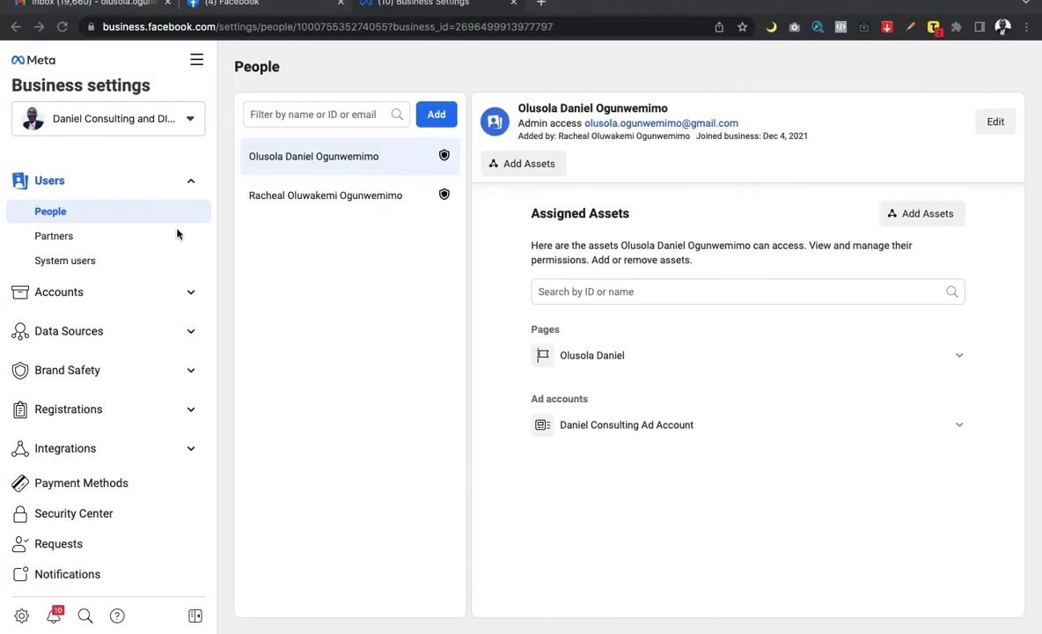
{"action": "key", "text": "ctrl+Right"}
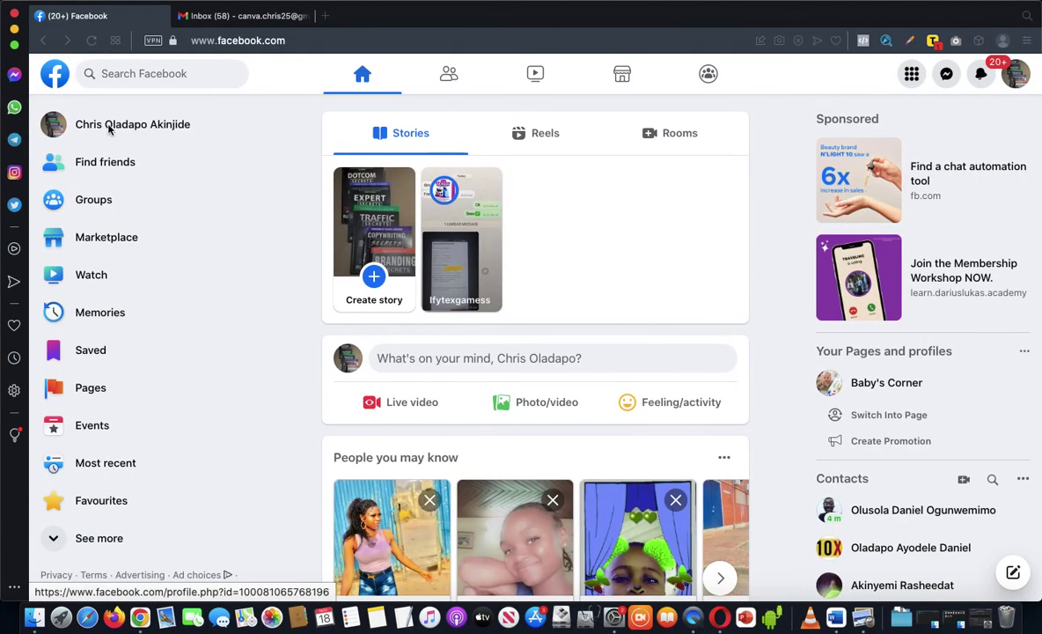
{"action": "key", "text": "ctrl+Left"}
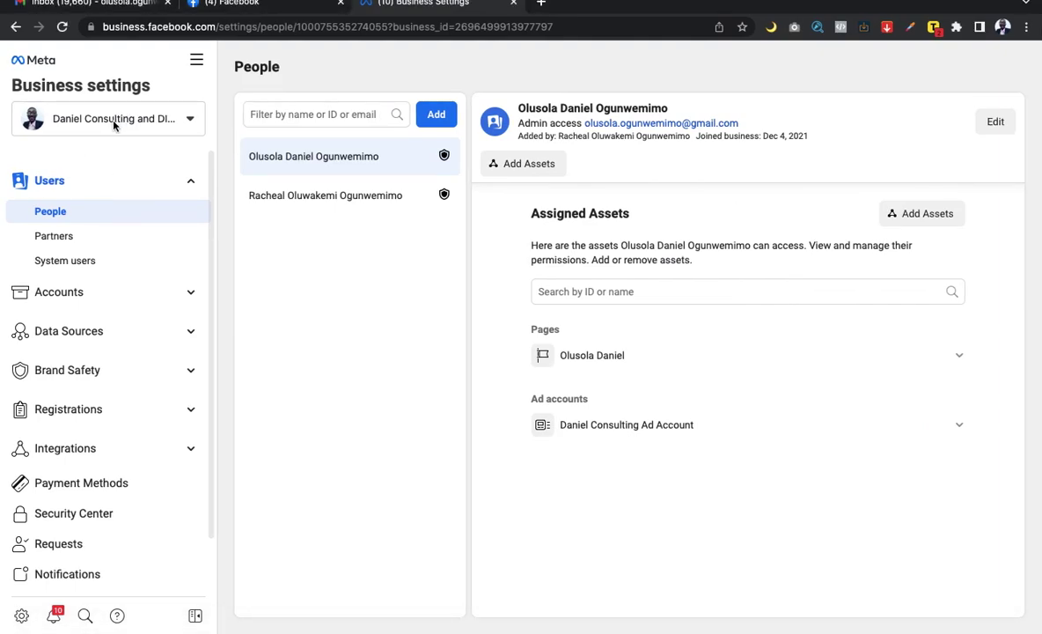
{"action": "key", "text": "ctrl+Right"}
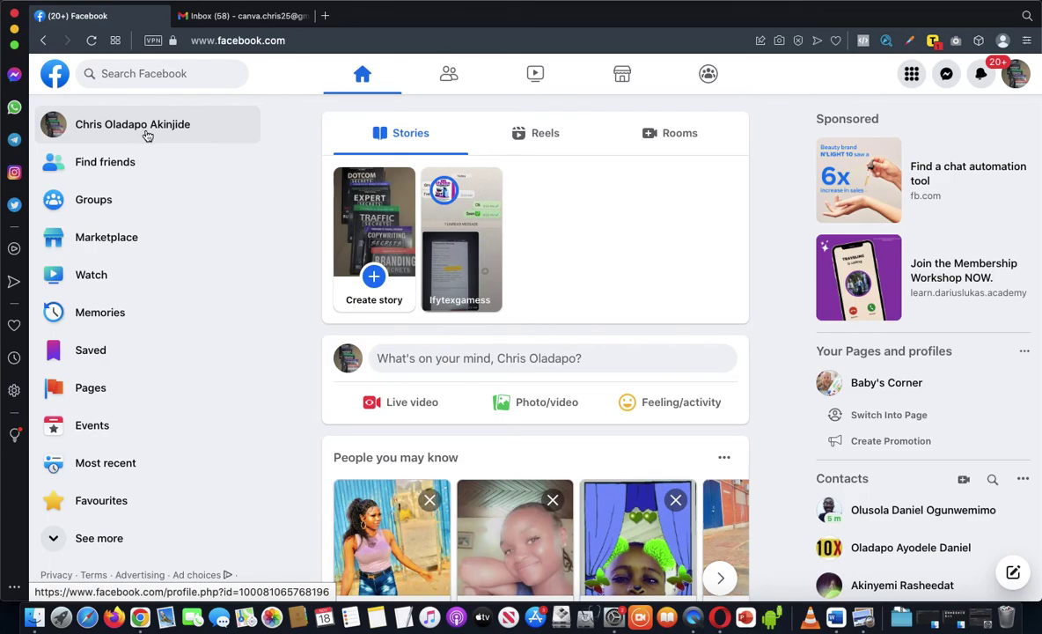
{"action": "key", "text": "ctrl+Left"}
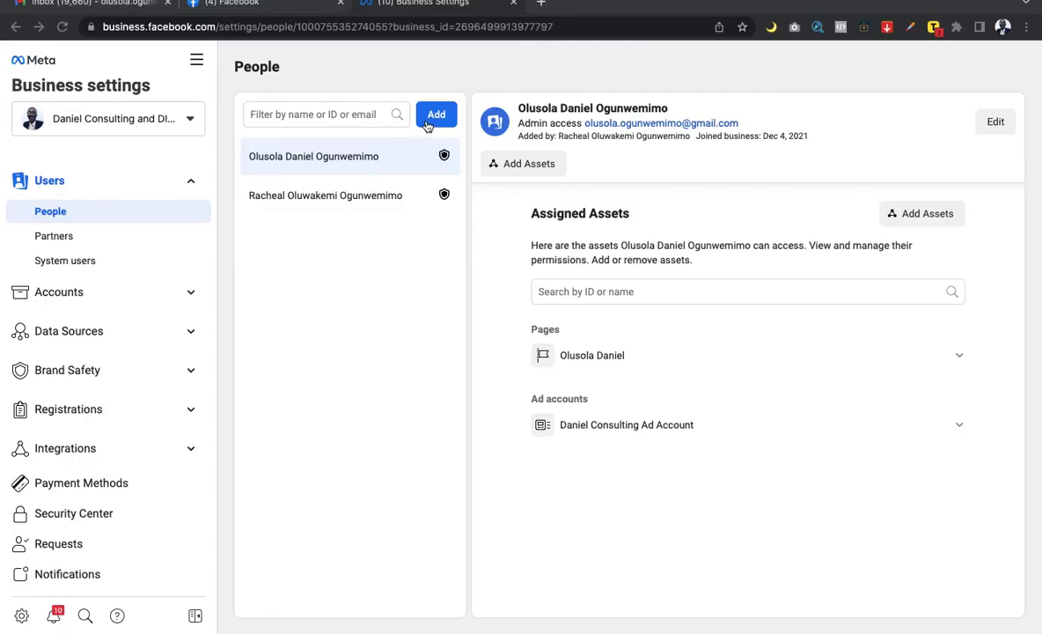
Step: Start a new people invite and enter the invitee's e-mail address from the autocomplete suggestion
{"action": "left_click", "coordinate": [435, 120]}
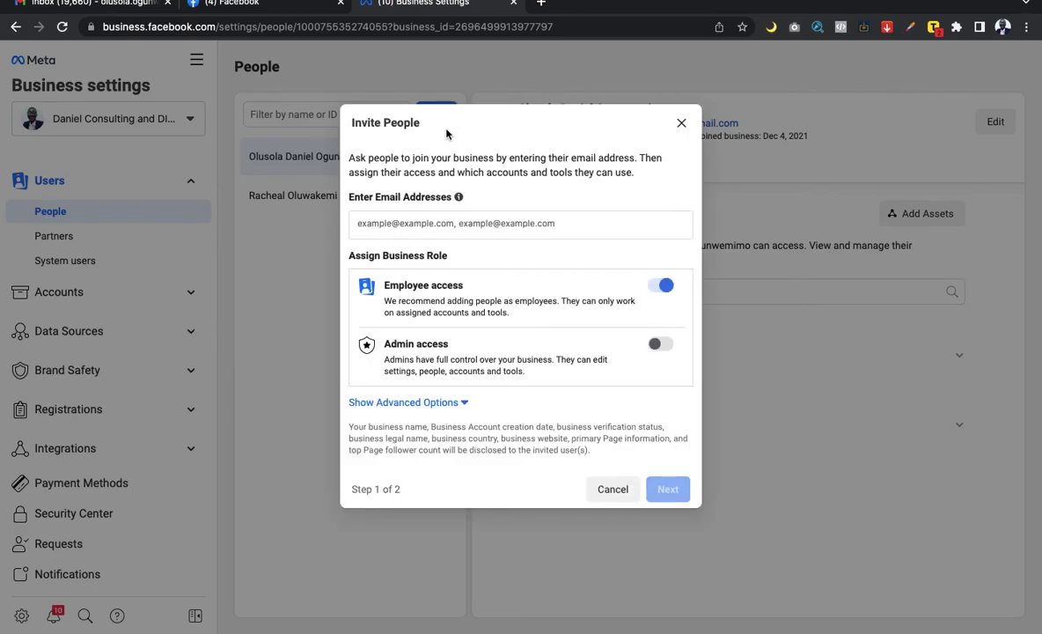
{"action": "left_click", "coordinate": [499, 224]}
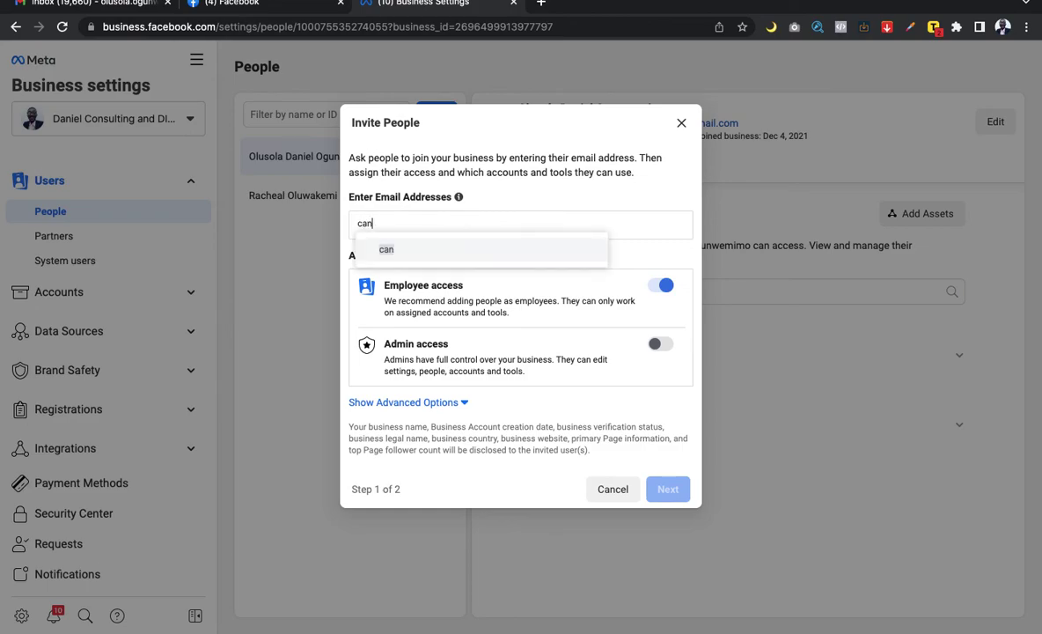
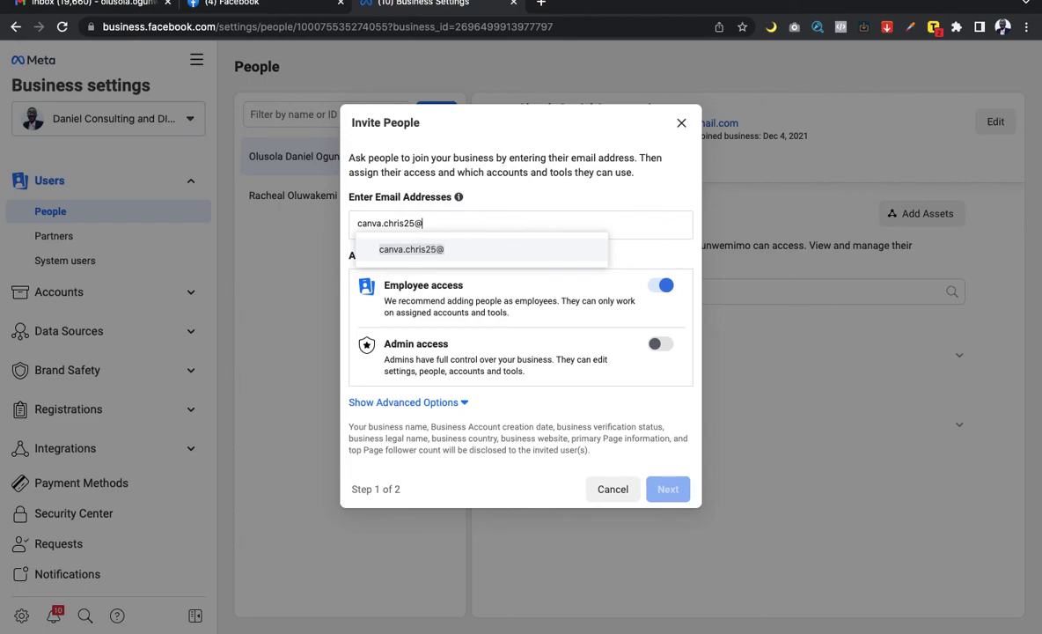
{"action": "left_click", "coordinate": [498, 254]}
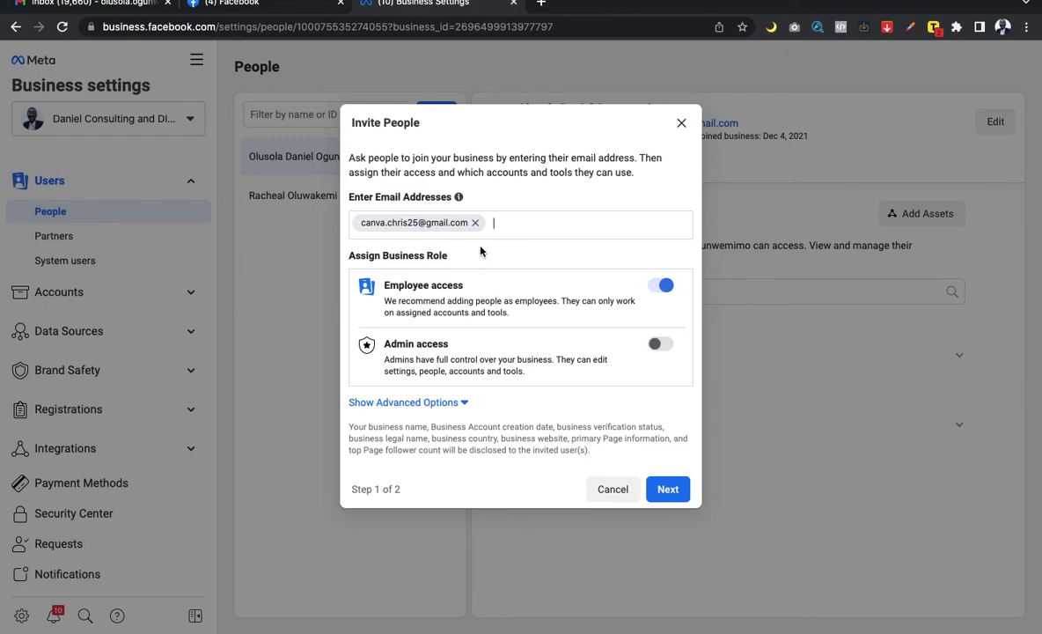
Step: Turn on Admin access plus the Finance analyst, Finance editor and Developer roles for the invitee
{"action": "left_click", "coordinate": [437, 403]}
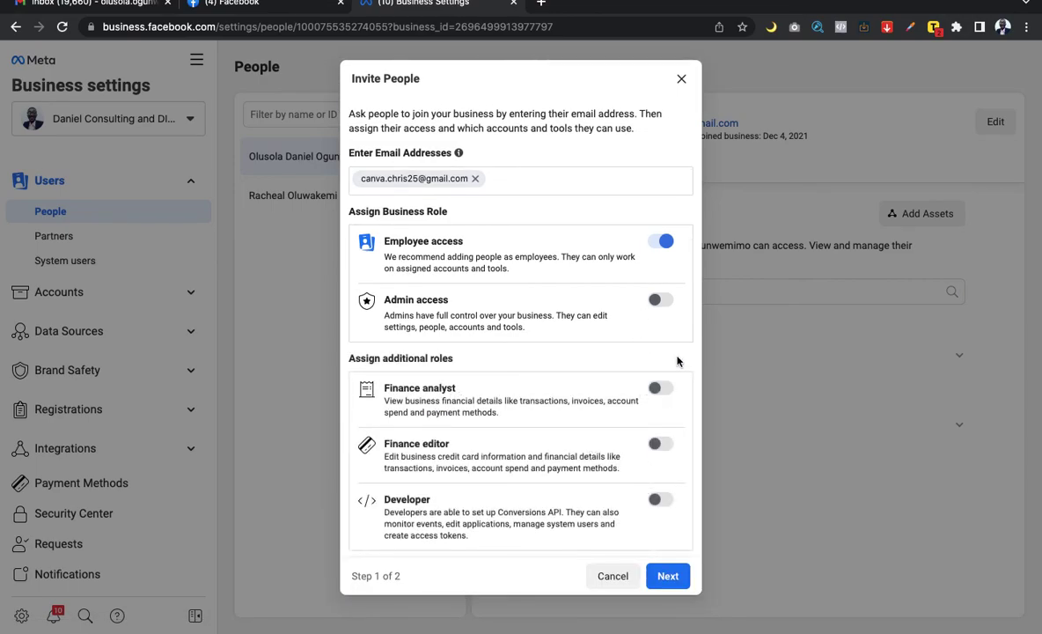
{"action": "key", "text": "space"}
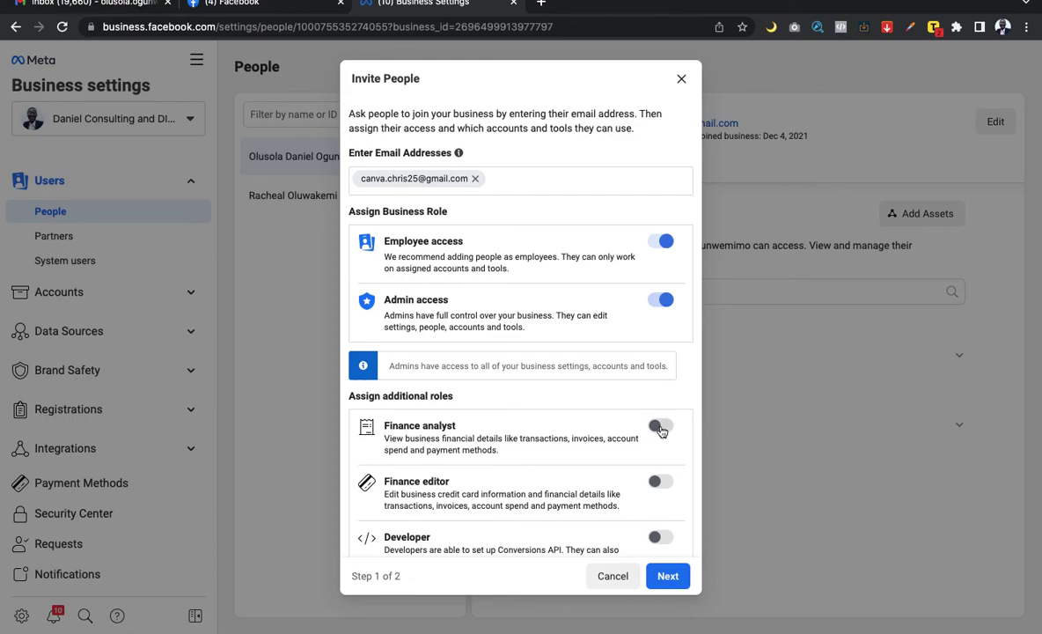
{"action": "left_click", "coordinate": [660, 427]}
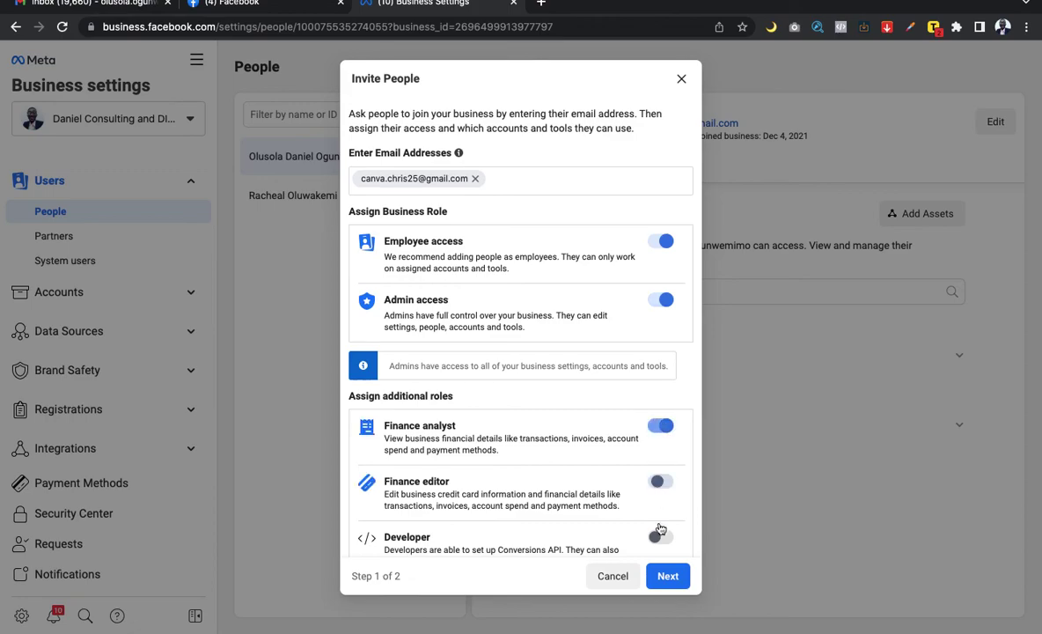
{"action": "left_click", "coordinate": [660, 483]}
{"action": "left_click", "coordinate": [660, 537]}
{"action": "scroll", "coordinate": [606, 472], "scroll_direction": "down", "scroll_amount": 3}
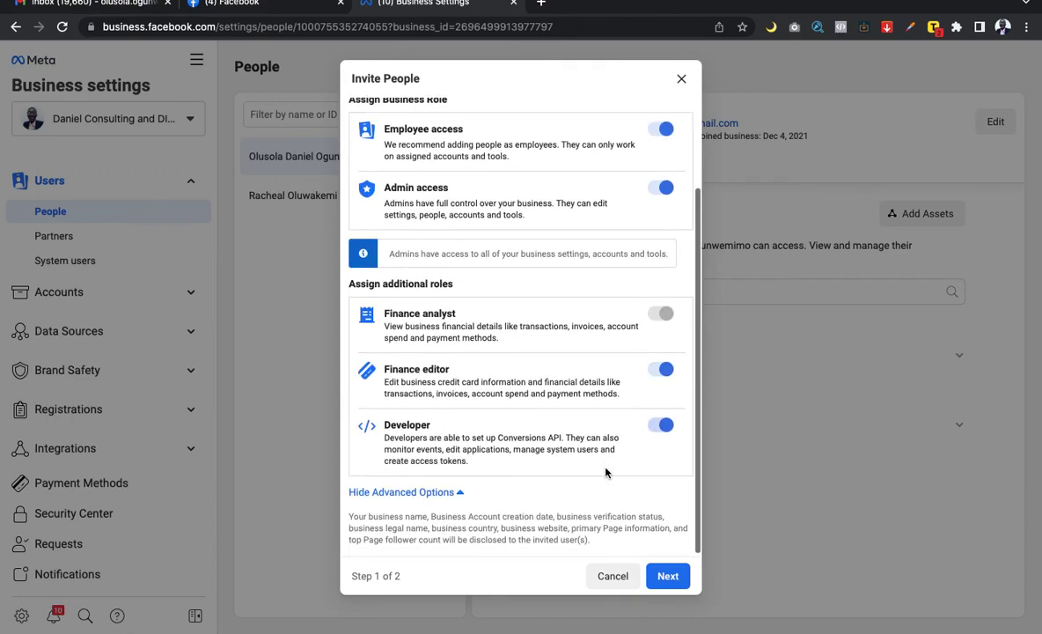
{"action": "scroll", "coordinate": [605, 472], "scroll_direction": "up", "scroll_amount": 3}
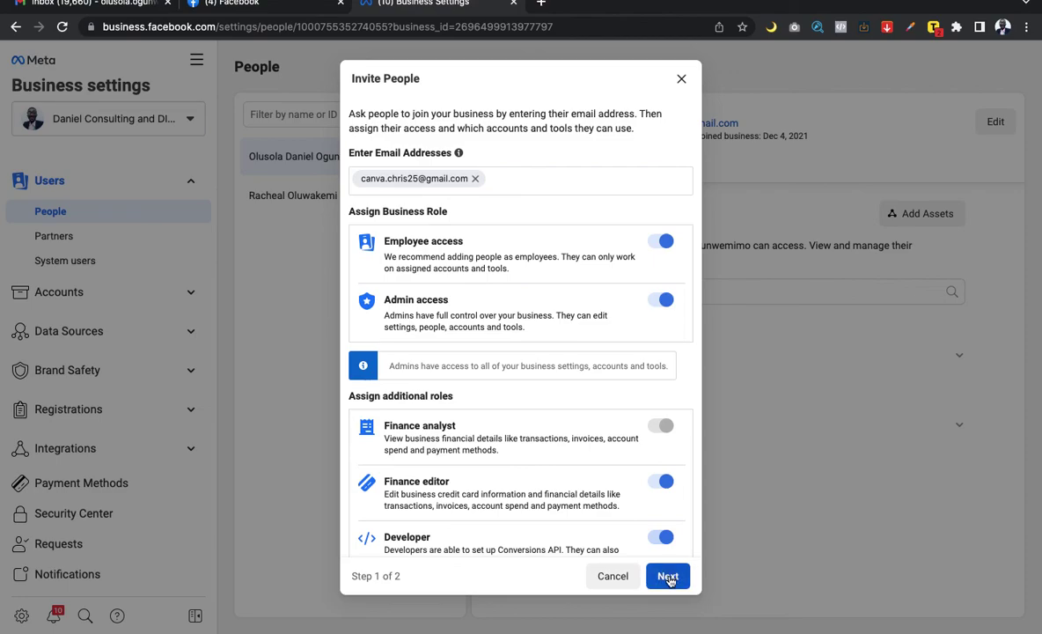
{"action": "left_click", "coordinate": [668, 577]}
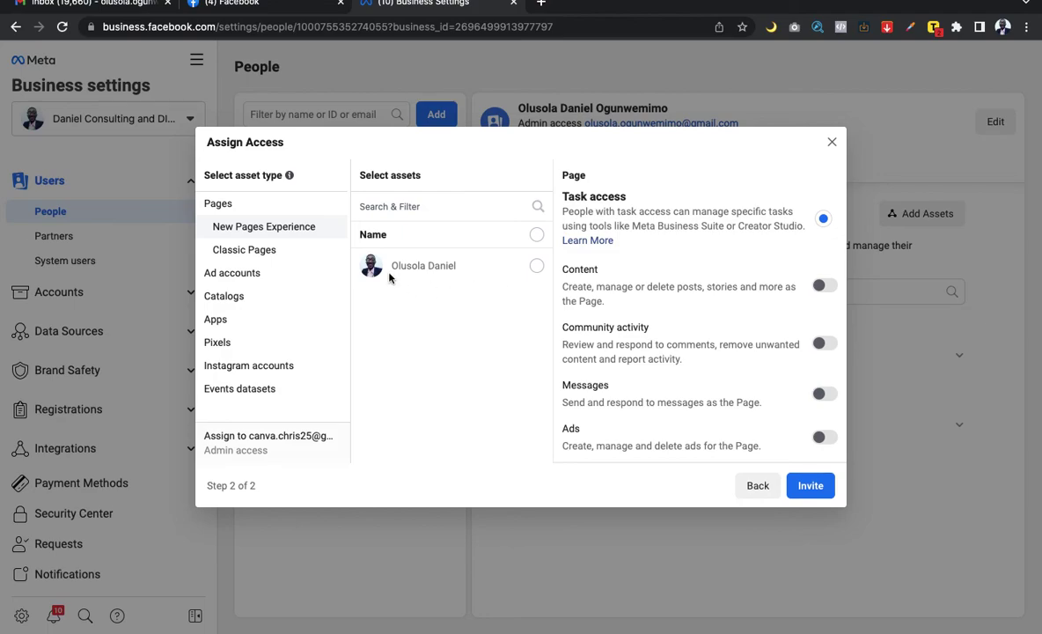
Step: Assign the business's Facebook Page with Facebook access set to Full control
{"action": "left_click", "coordinate": [536, 268]}
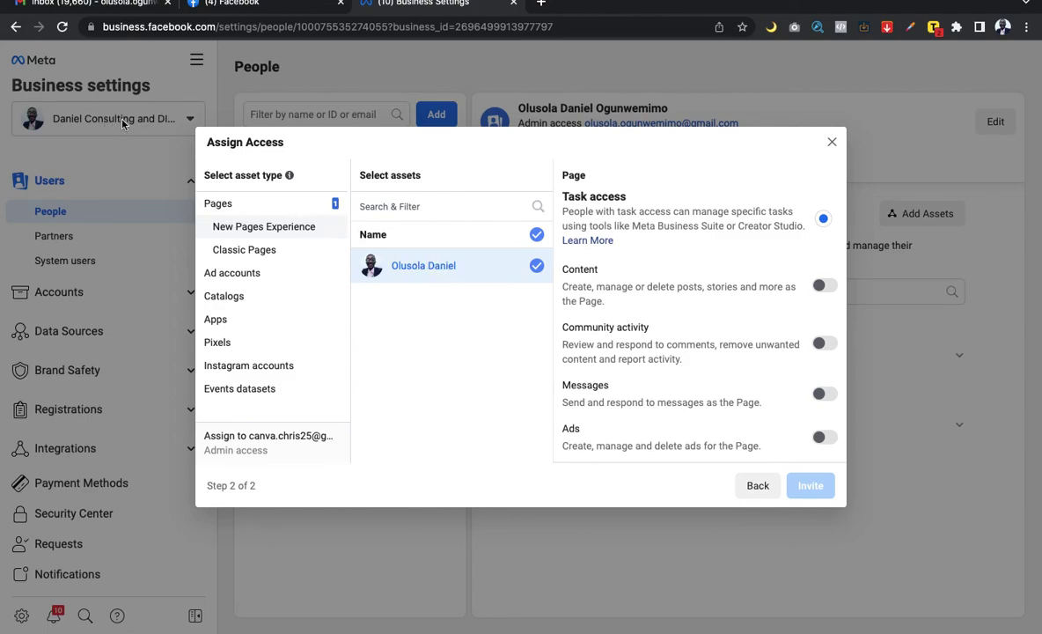
{"action": "left_click", "coordinate": [255, 277]}
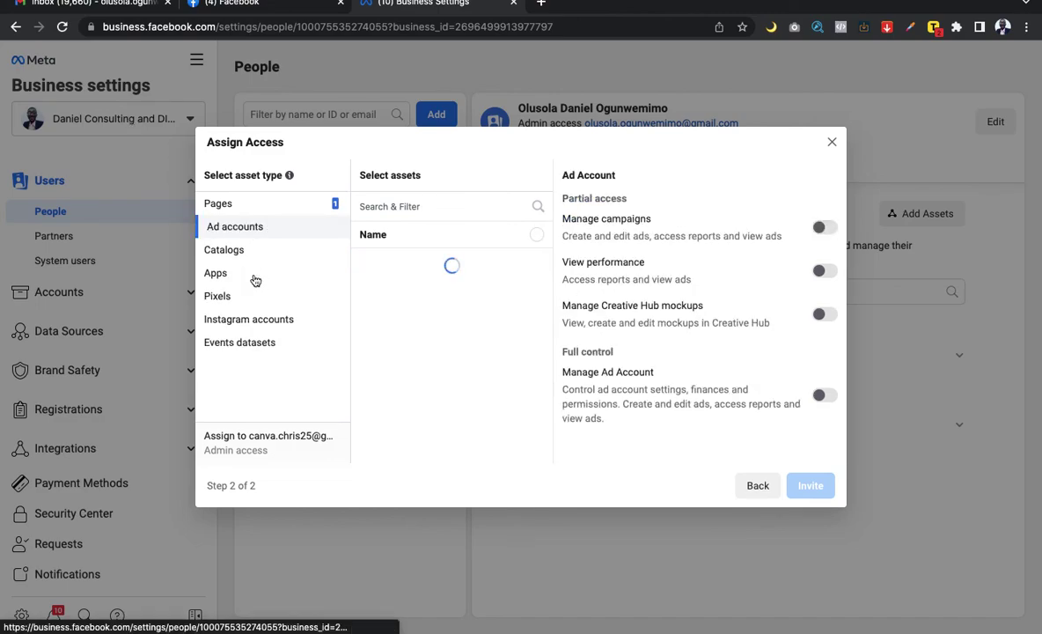
{"action": "left_click", "coordinate": [232, 207]}
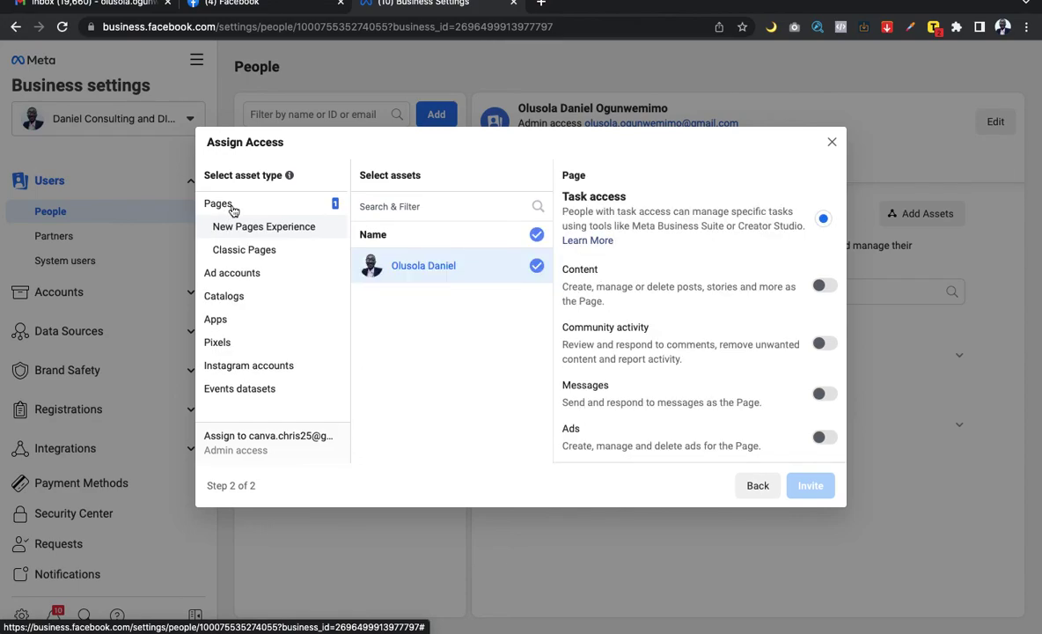
{"action": "scroll", "coordinate": [797, 264], "scroll_direction": "down", "scroll_amount": 1}
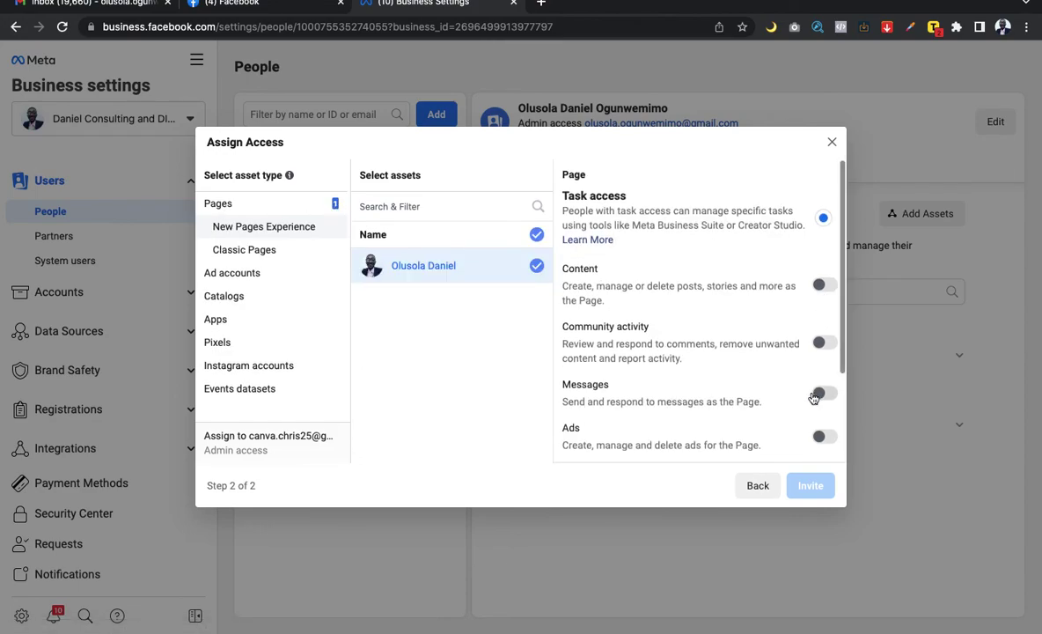
{"action": "scroll", "coordinate": [814, 397], "scroll_direction": "down", "scroll_amount": 3}
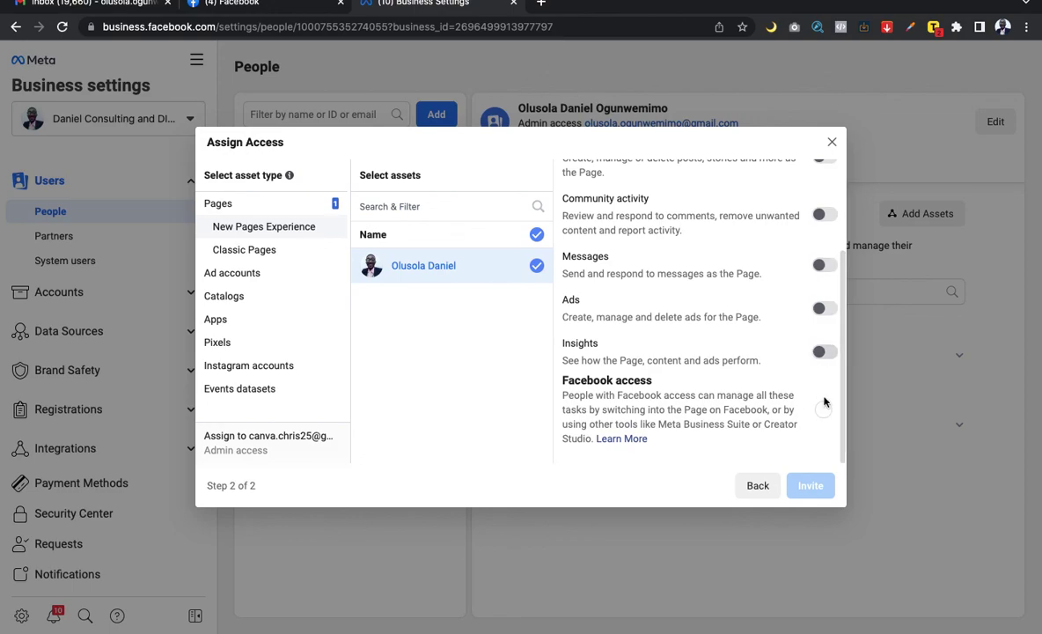
{"action": "left_click", "coordinate": [823, 407]}
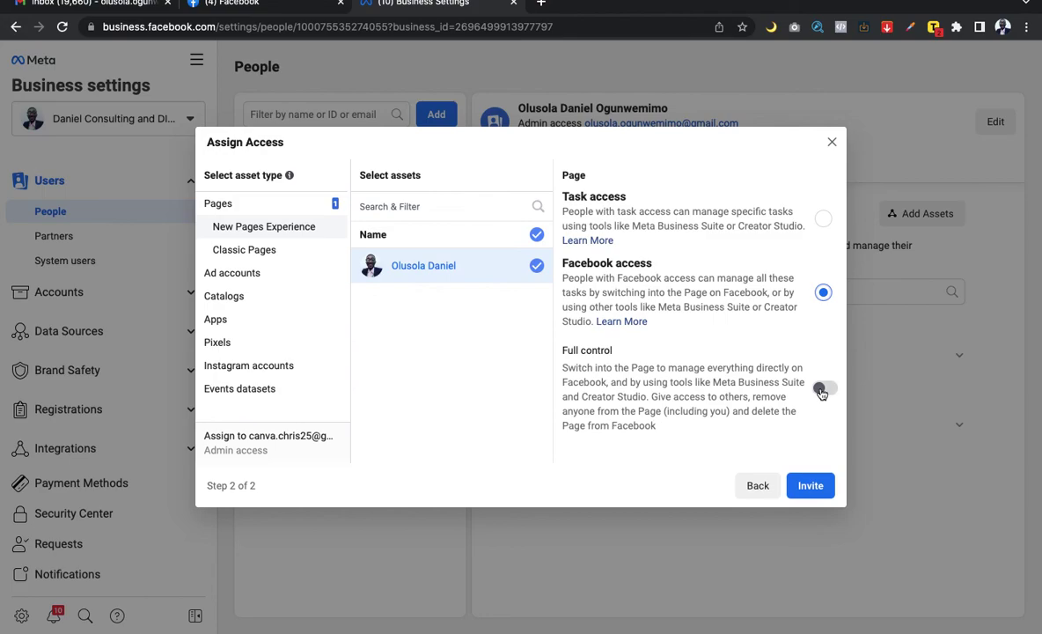
{"action": "left_click", "coordinate": [821, 391]}
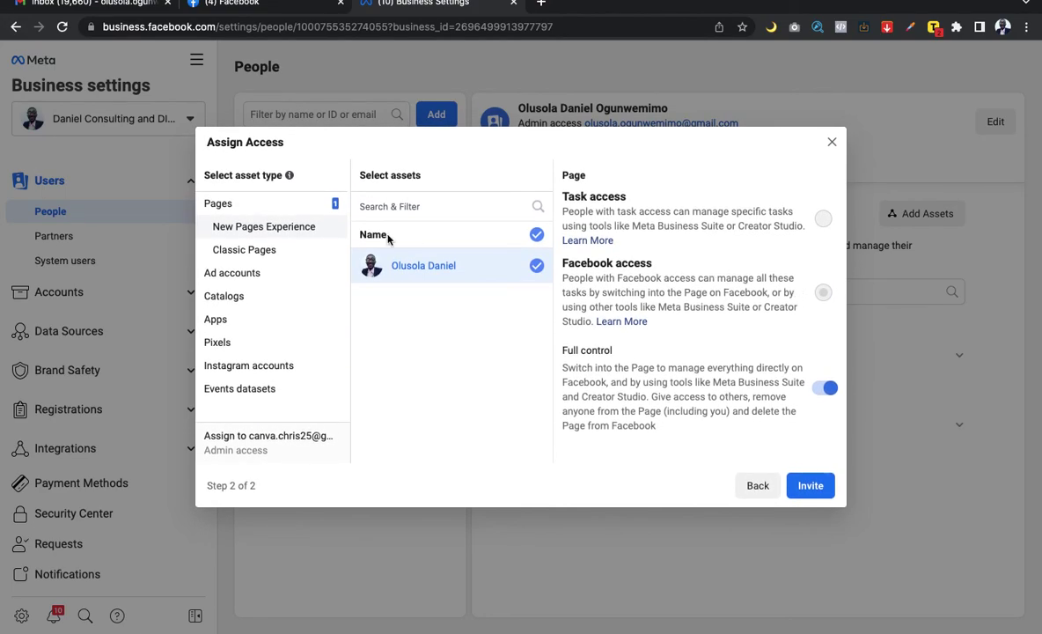
{"action": "left_click", "coordinate": [244, 274]}
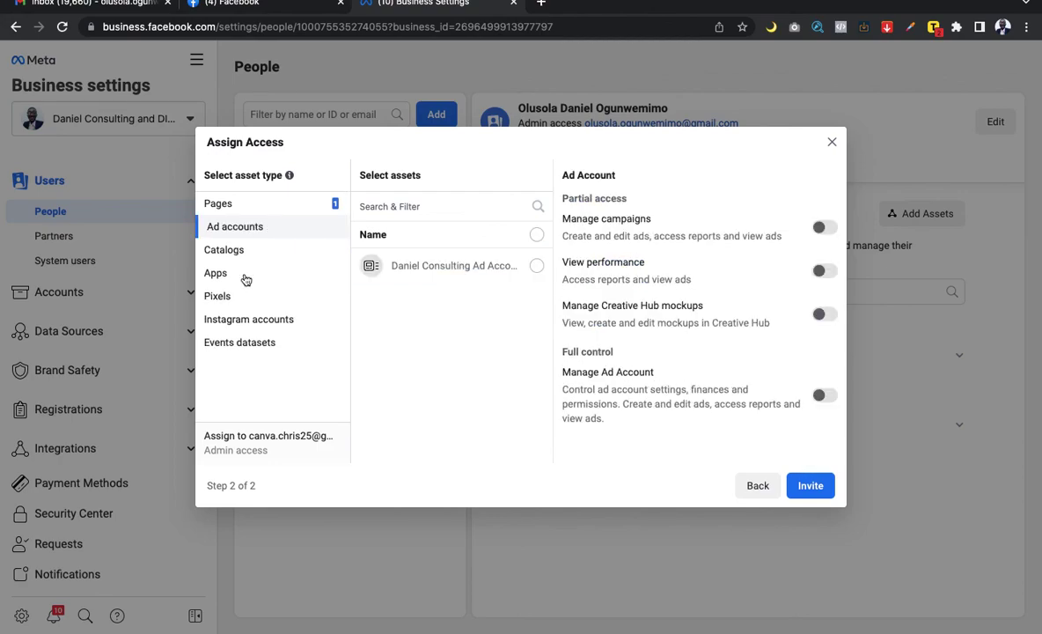
Step: Assign the Daniel Consulting ad account with full control; Catalogs and Apps have nothing to assign
{"action": "left_click", "coordinate": [536, 267]}
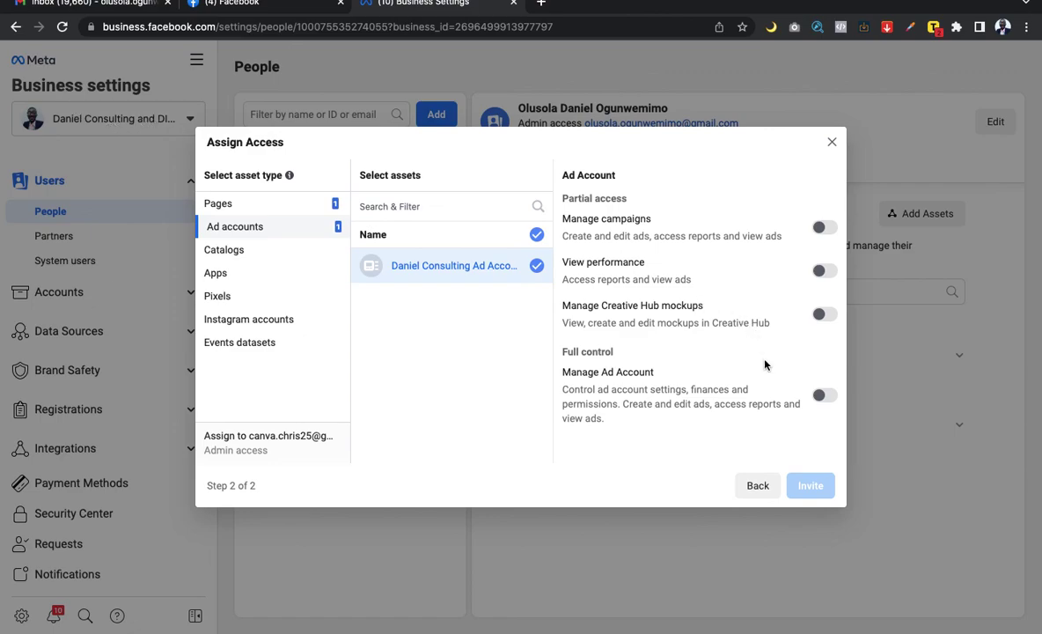
{"action": "left_click", "coordinate": [825, 395]}
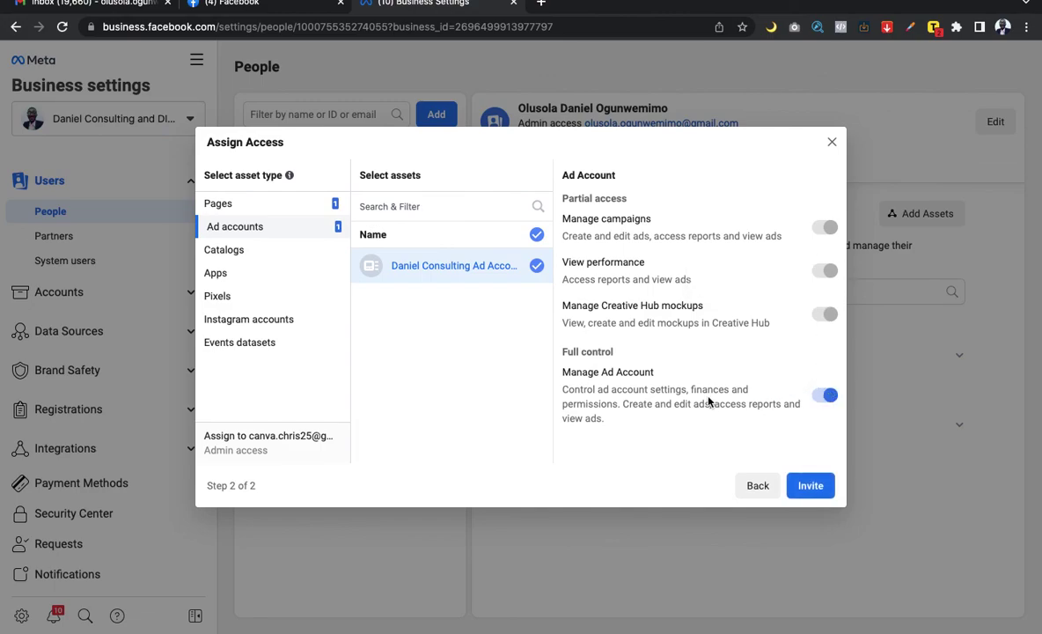
{"action": "left_click", "coordinate": [225, 253]}
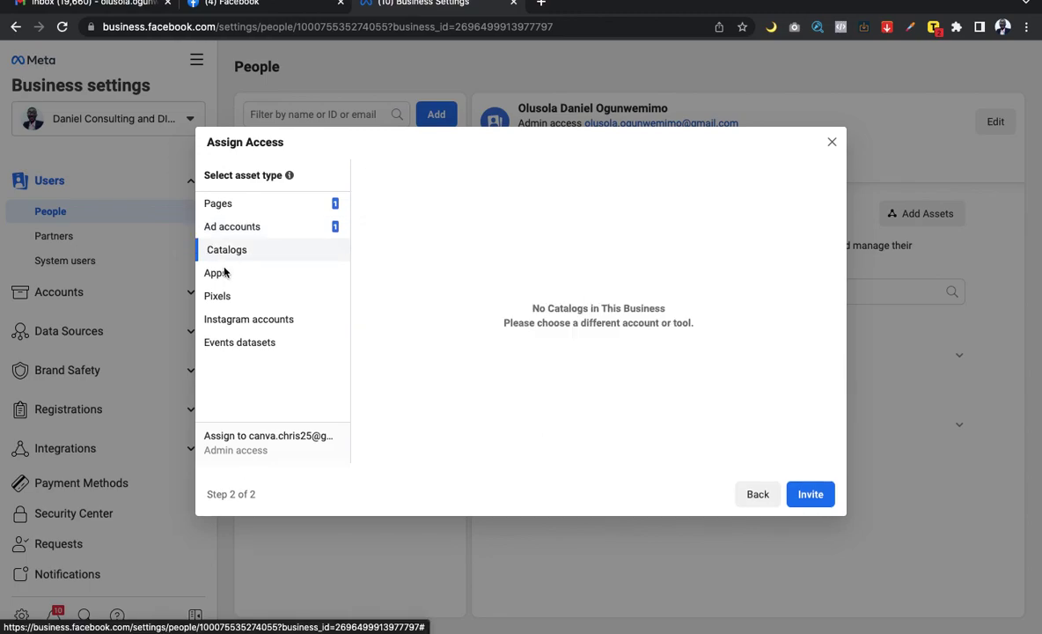
{"action": "left_click", "coordinate": [219, 274]}
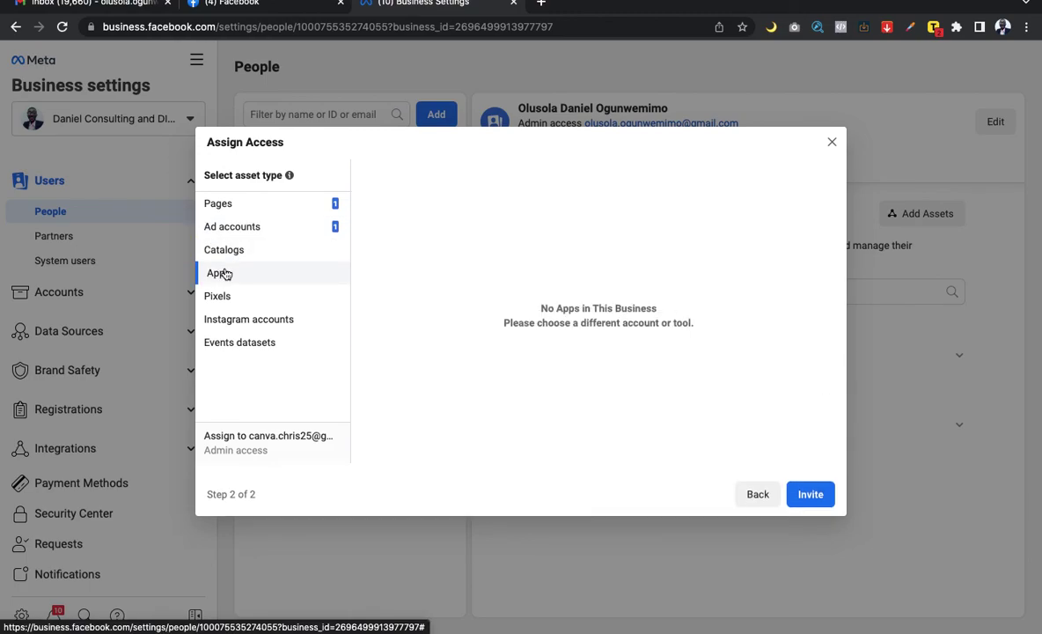
{"action": "left_click", "coordinate": [224, 299]}
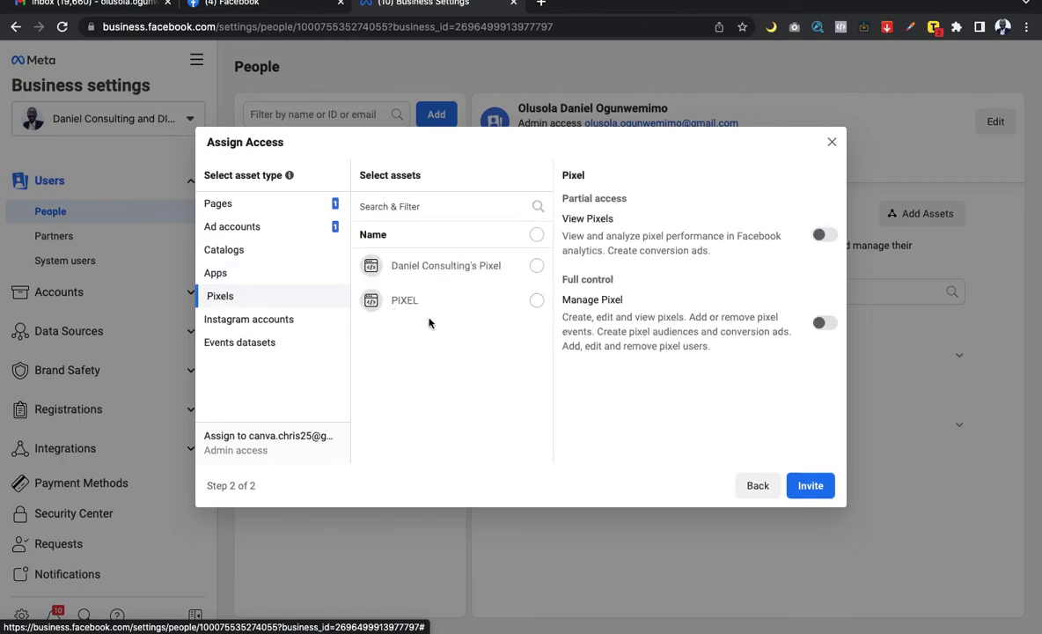
{"action": "left_click", "coordinate": [536, 268]}
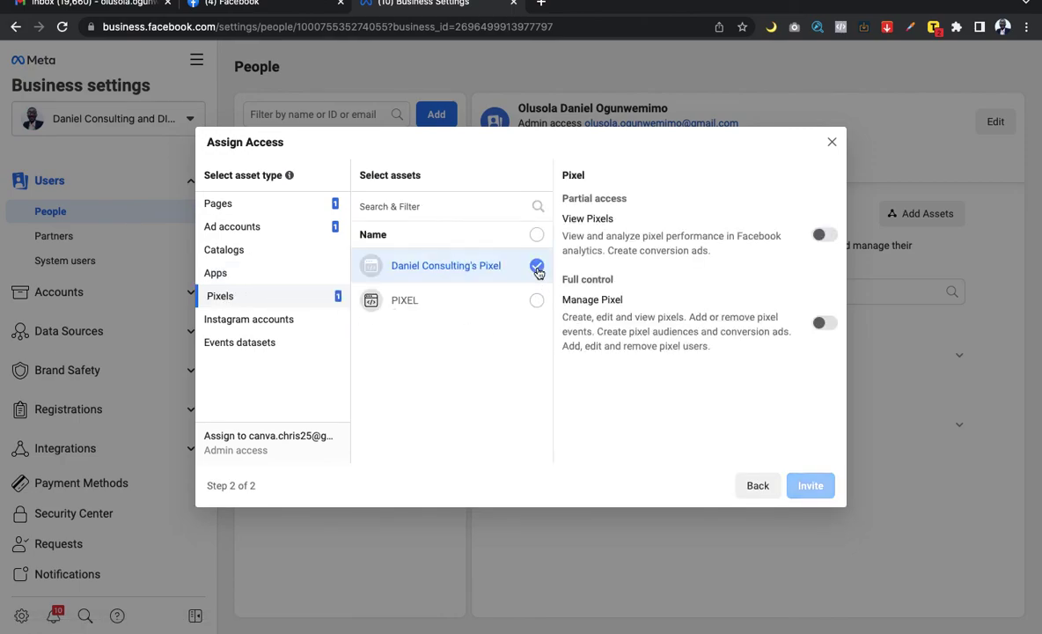
{"action": "left_click", "coordinate": [537, 302]}
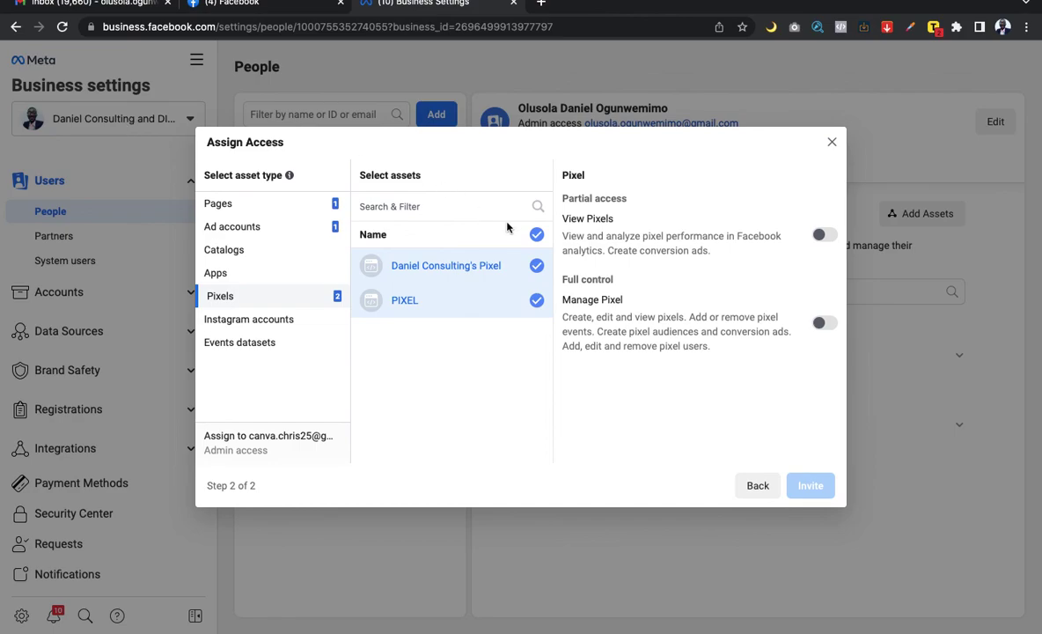
{"action": "left_click", "coordinate": [819, 323]}
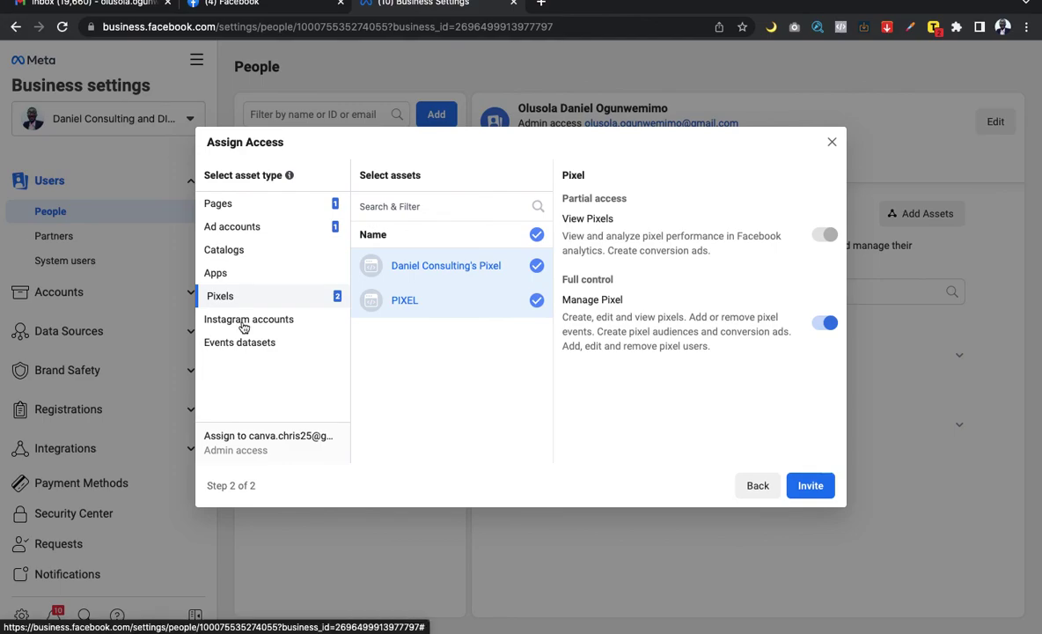
{"action": "left_click", "coordinate": [244, 326]}
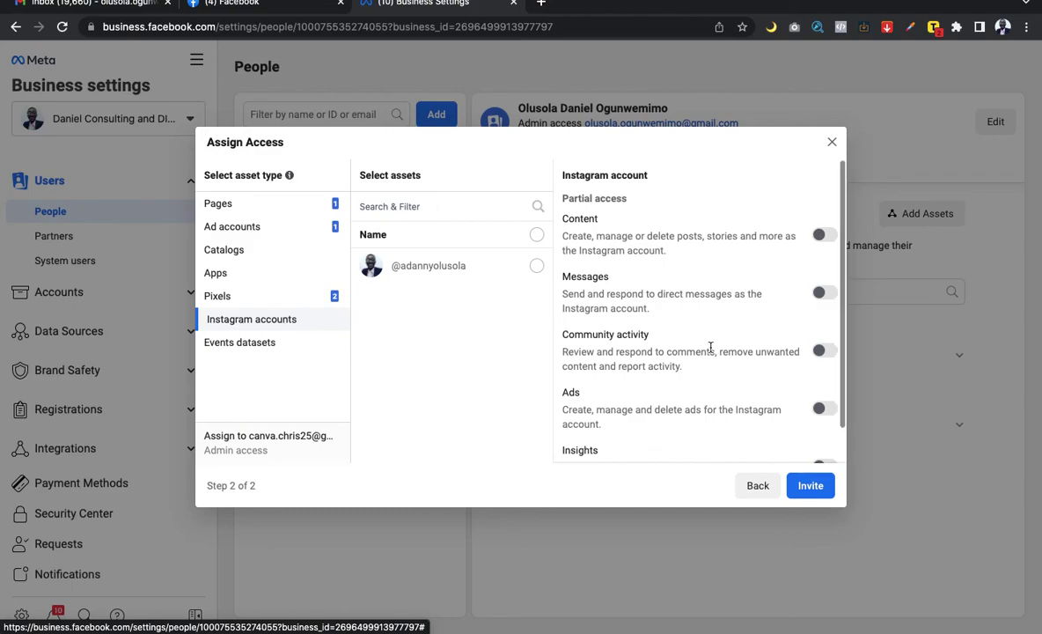
Step: Select the Instagram account to share and switch on its Insights permission
{"action": "scroll", "coordinate": [710, 347], "scroll_direction": "down", "scroll_amount": 1}
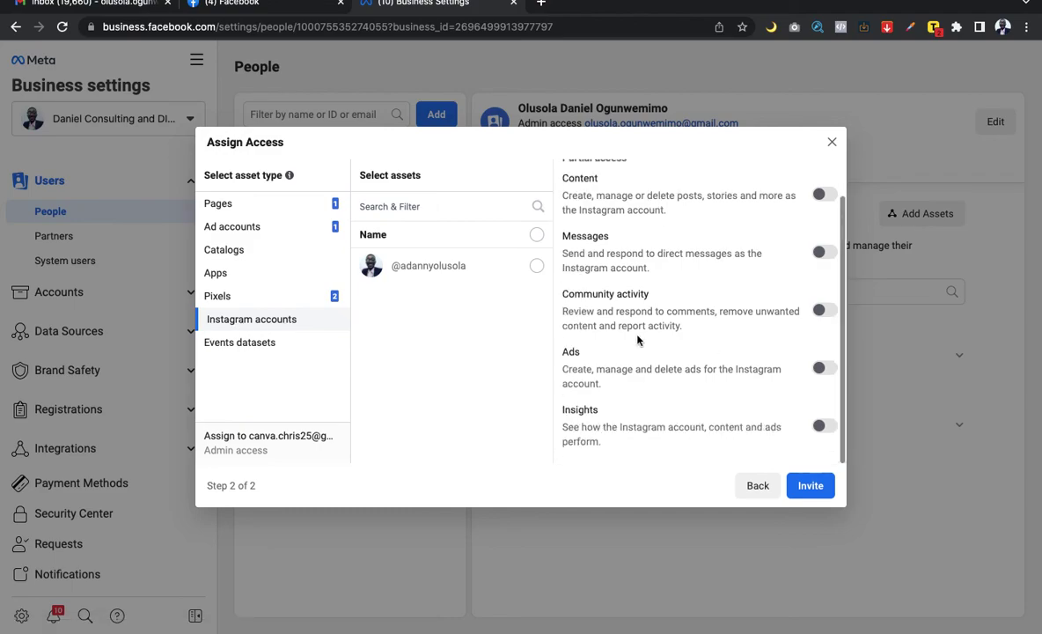
{"action": "left_click", "coordinate": [536, 267]}
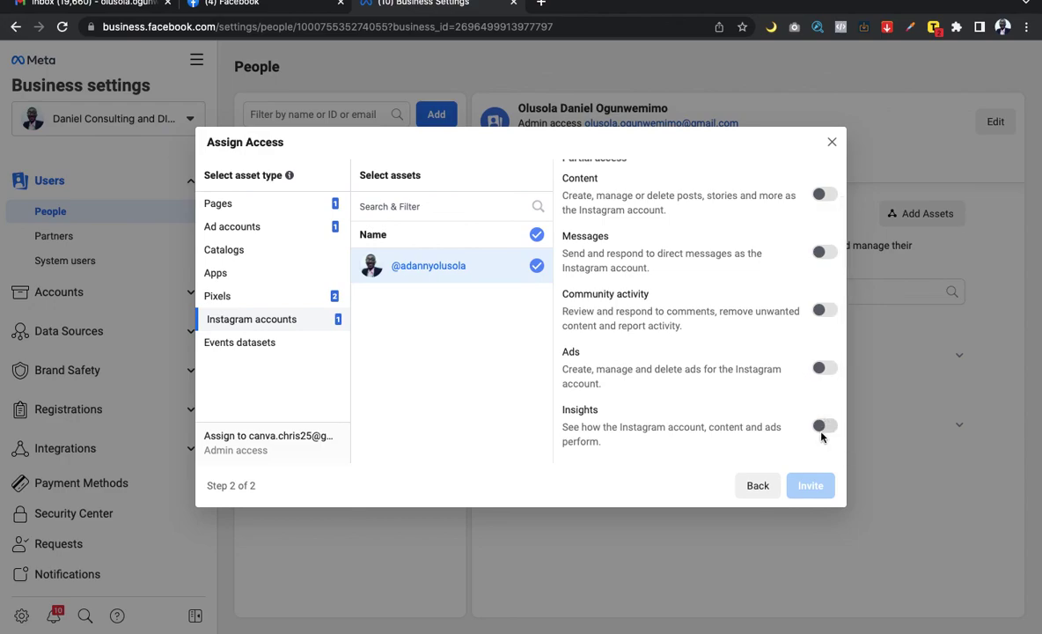
{"action": "scroll", "coordinate": [821, 431], "scroll_direction": "up", "scroll_amount": 1}
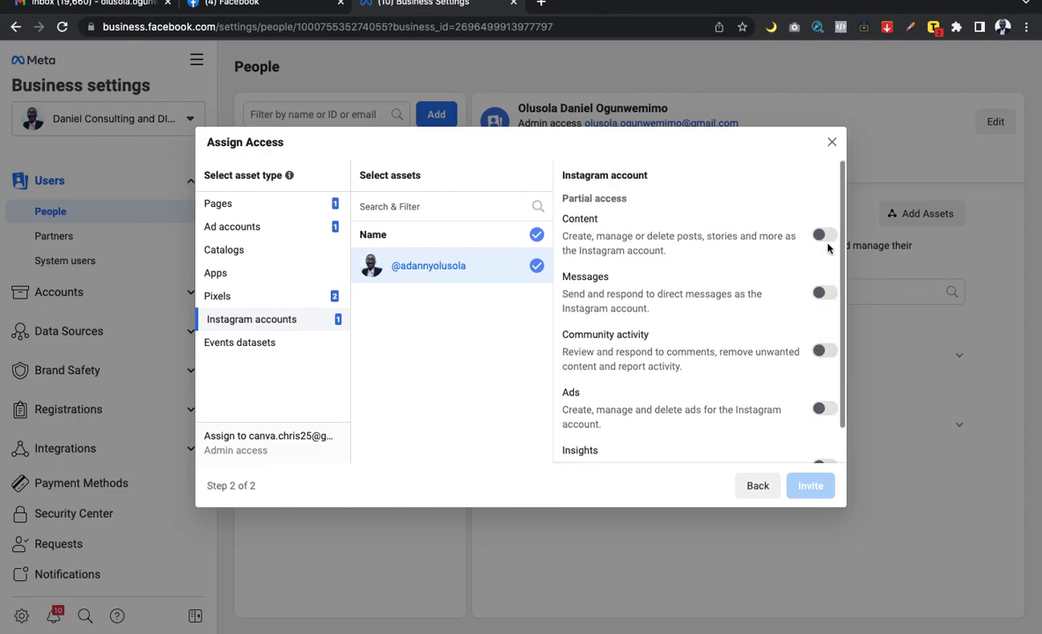
{"action": "scroll", "coordinate": [818, 282], "scroll_direction": "down", "scroll_amount": 1}
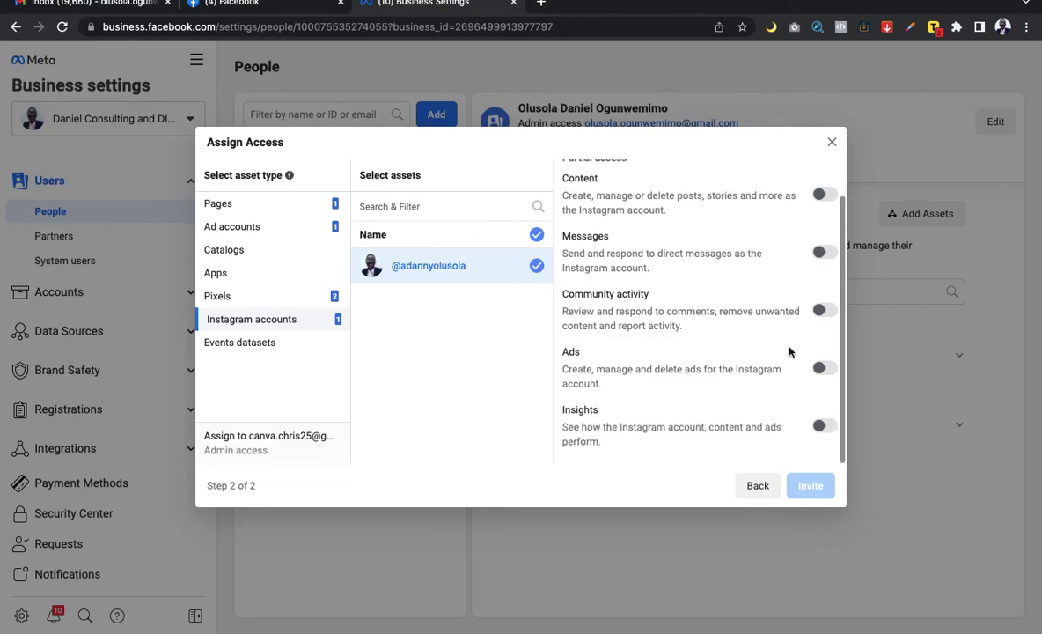
{"action": "left_click", "coordinate": [821, 426]}
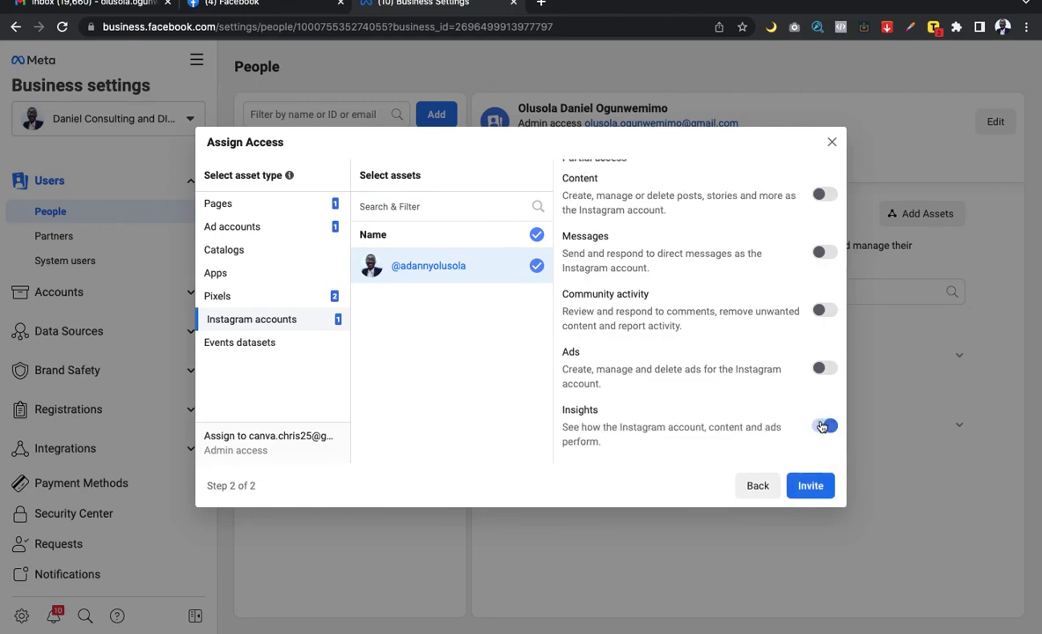
{"action": "left_click", "coordinate": [821, 426]}
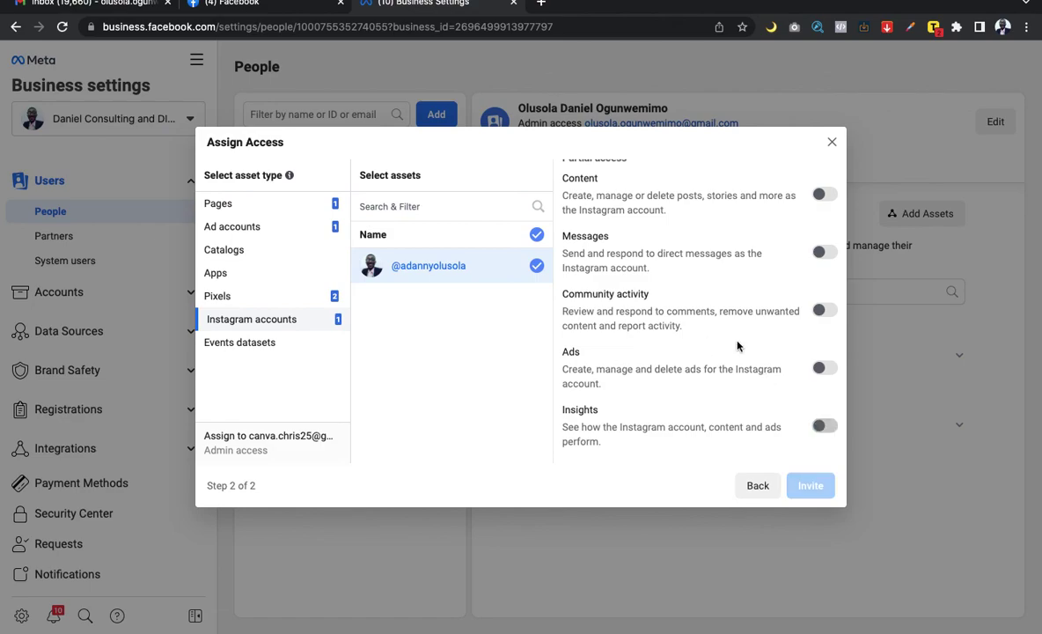
{"action": "left_click", "coordinate": [825, 426]}
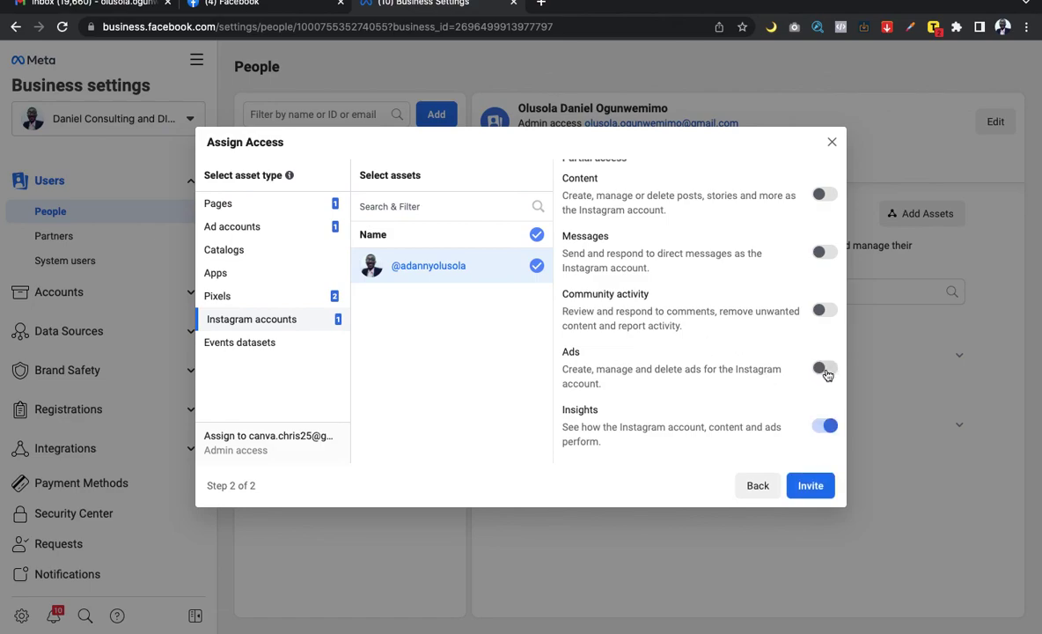
Step: Also allow Instagram Ads, Community activity, Messages and Content, then confirm no Events datasets exist
{"action": "left_click", "coordinate": [826, 369]}
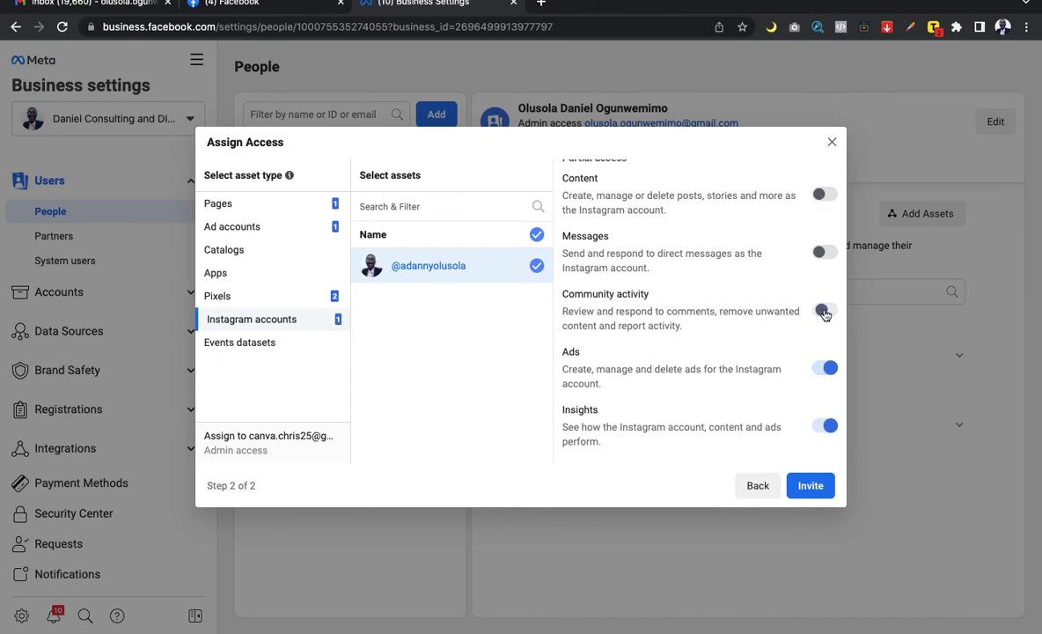
{"action": "left_click", "coordinate": [825, 310]}
{"action": "left_click", "coordinate": [824, 253]}
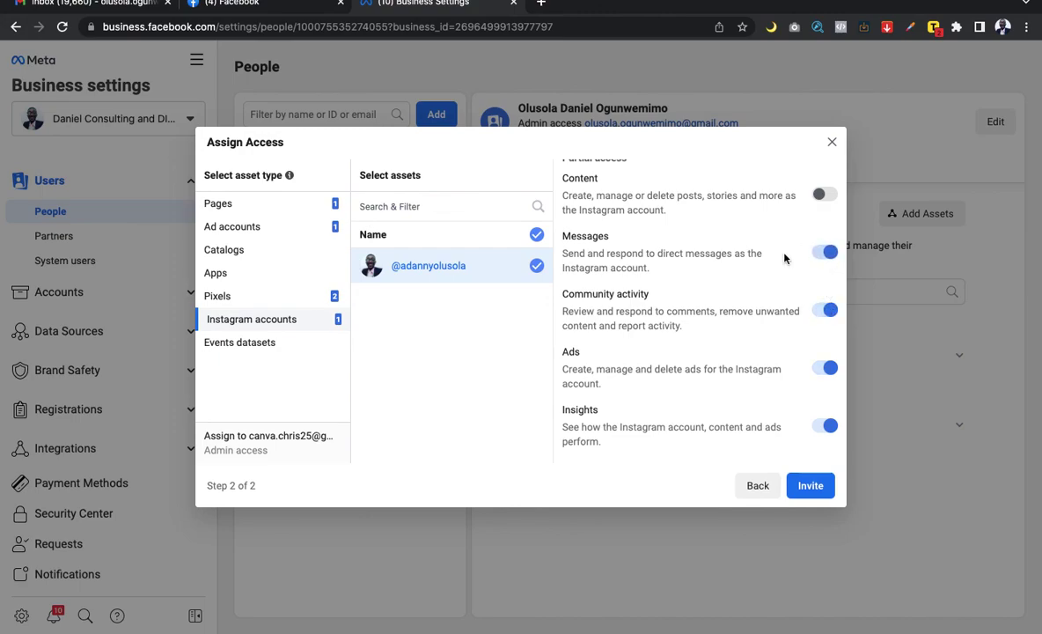
{"action": "scroll", "coordinate": [784, 257], "scroll_direction": "up", "scroll_amount": 1}
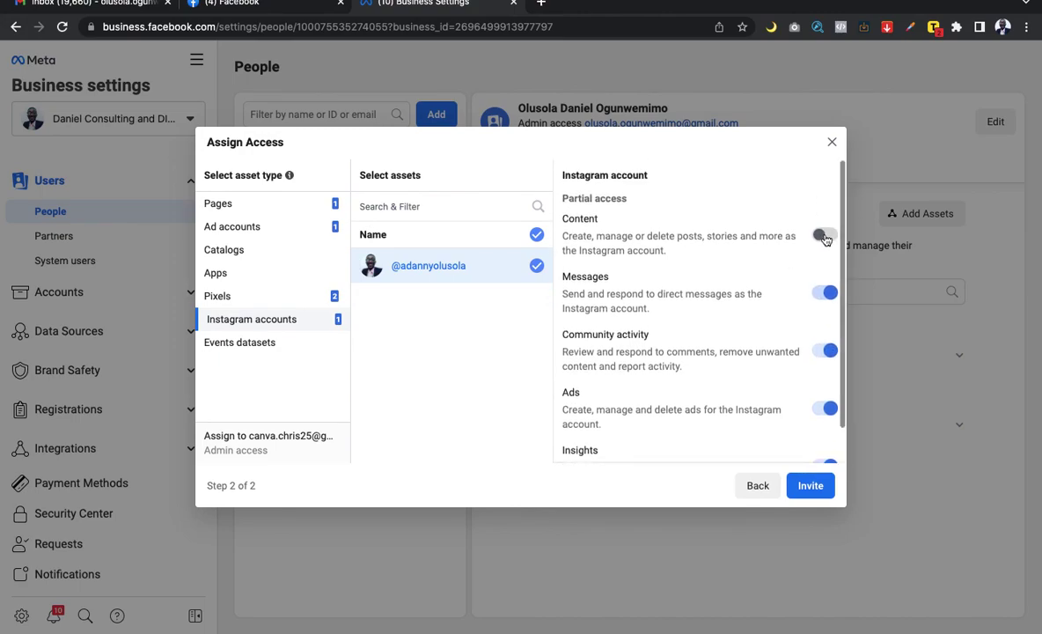
{"action": "left_click", "coordinate": [824, 237]}
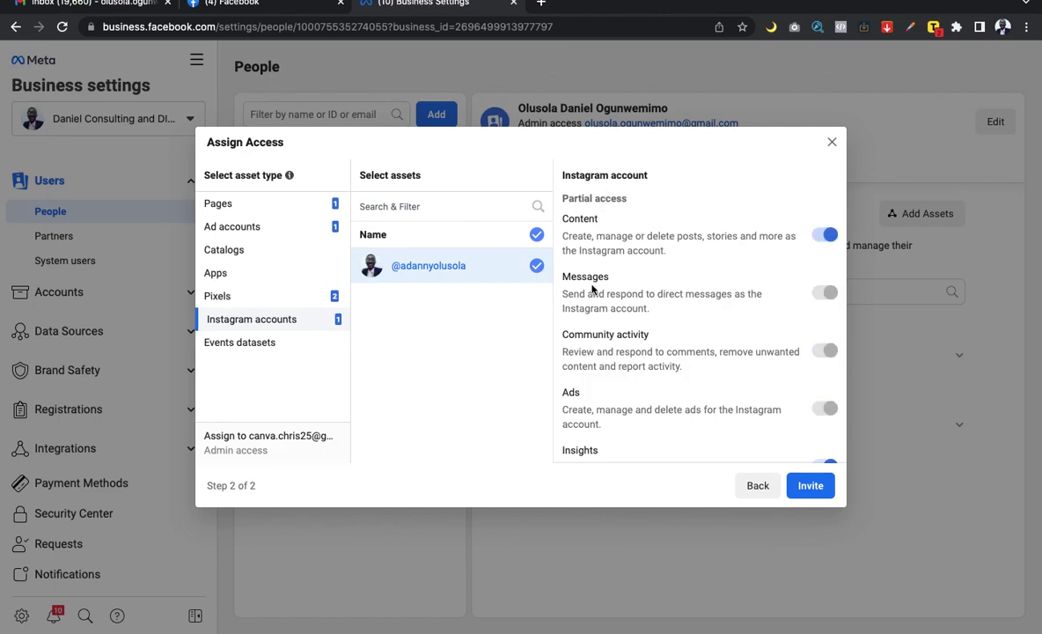
{"action": "left_click", "coordinate": [243, 343]}
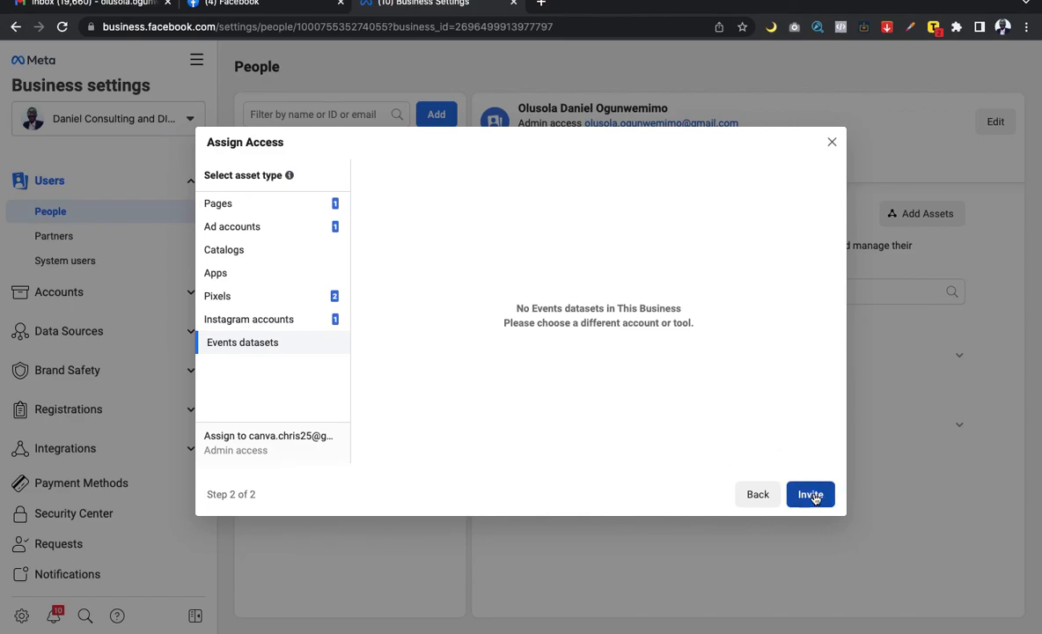
Step: Send the admin invitation and dismiss the Invitation sent confirmation
{"action": "left_click", "coordinate": [810, 494]}
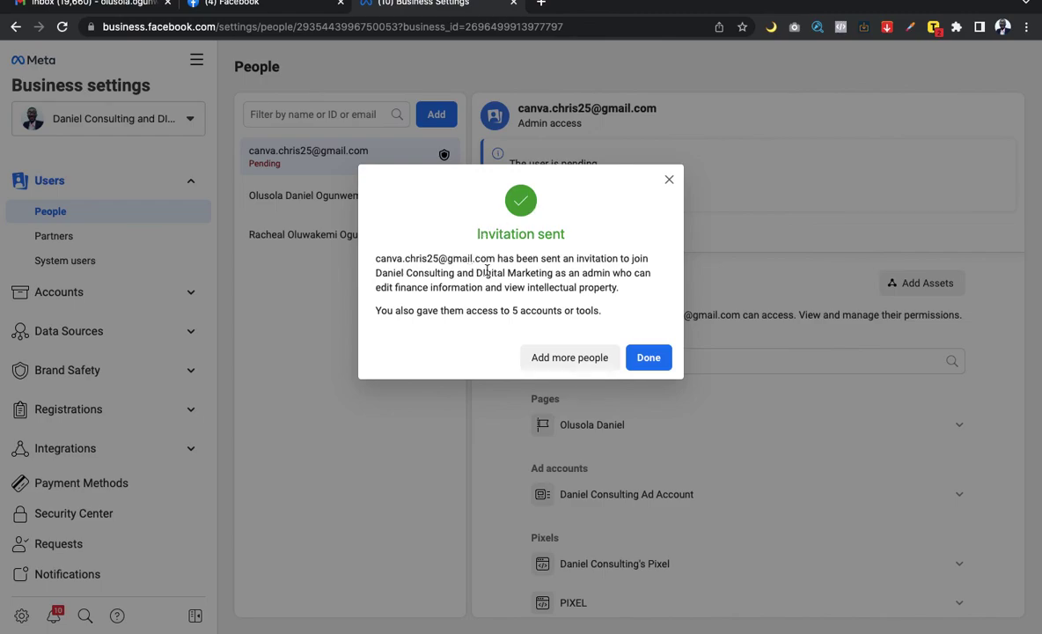
{"action": "left_click", "coordinate": [649, 357]}
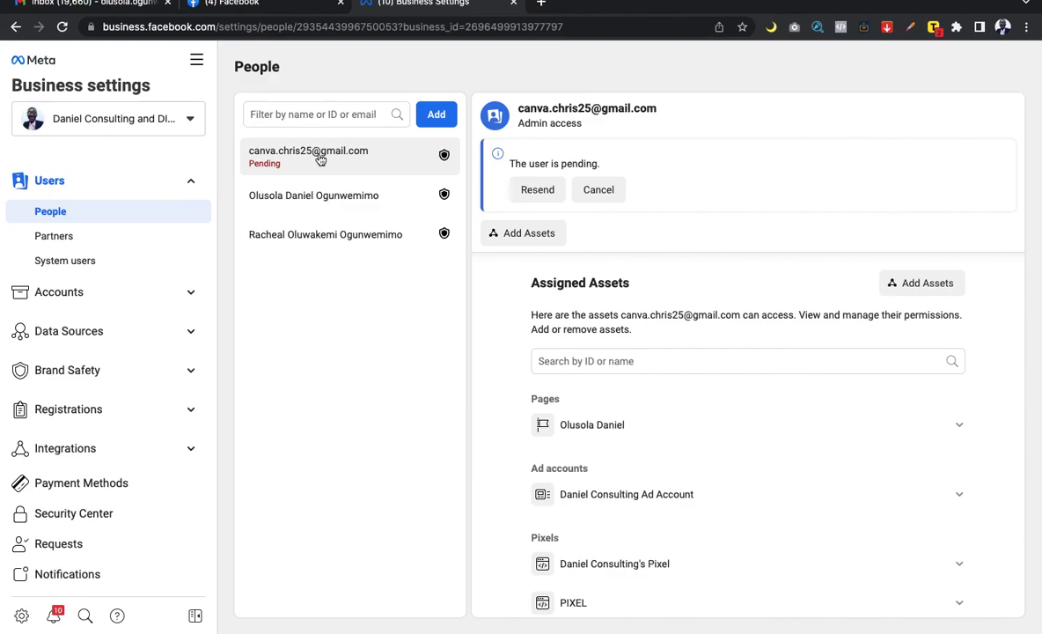
Step: Switch to the other desktop with the invitee's Facebook home feed
{"action": "key", "text": "ctrl+Right"}
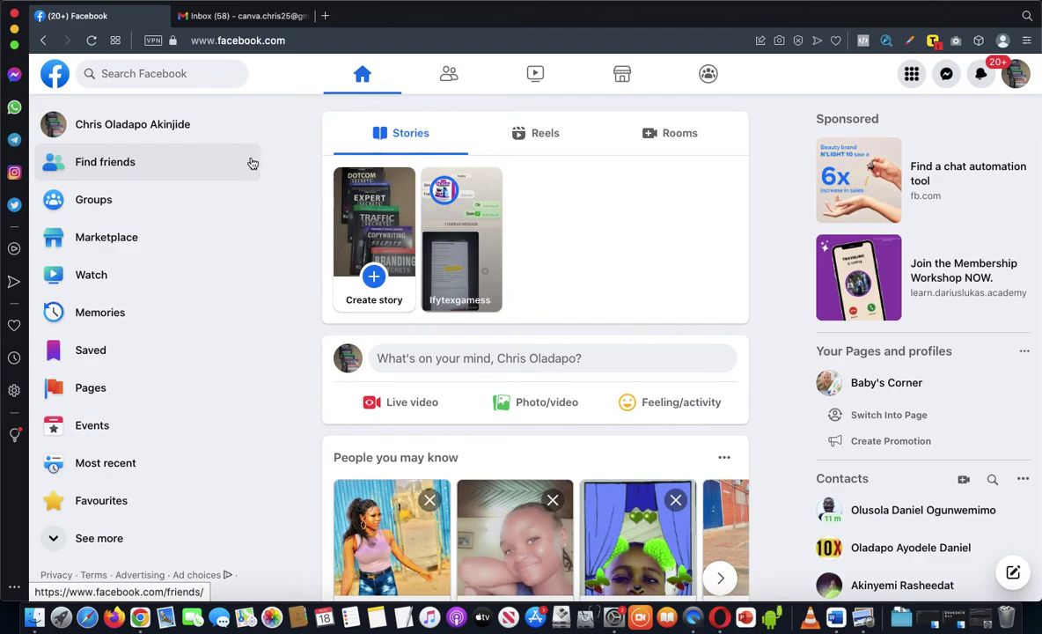
Step: In the invitee's Gmail, check the Primary and Social categories for the Facebook invitation email
{"action": "left_click", "coordinate": [244, 18]}
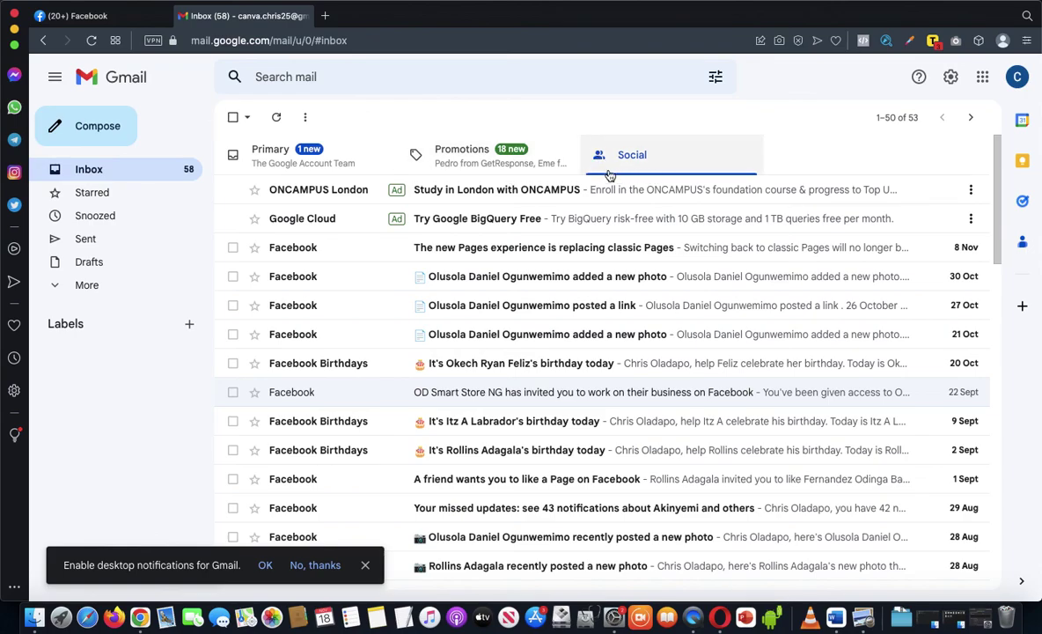
{"action": "left_click", "coordinate": [98, 175]}
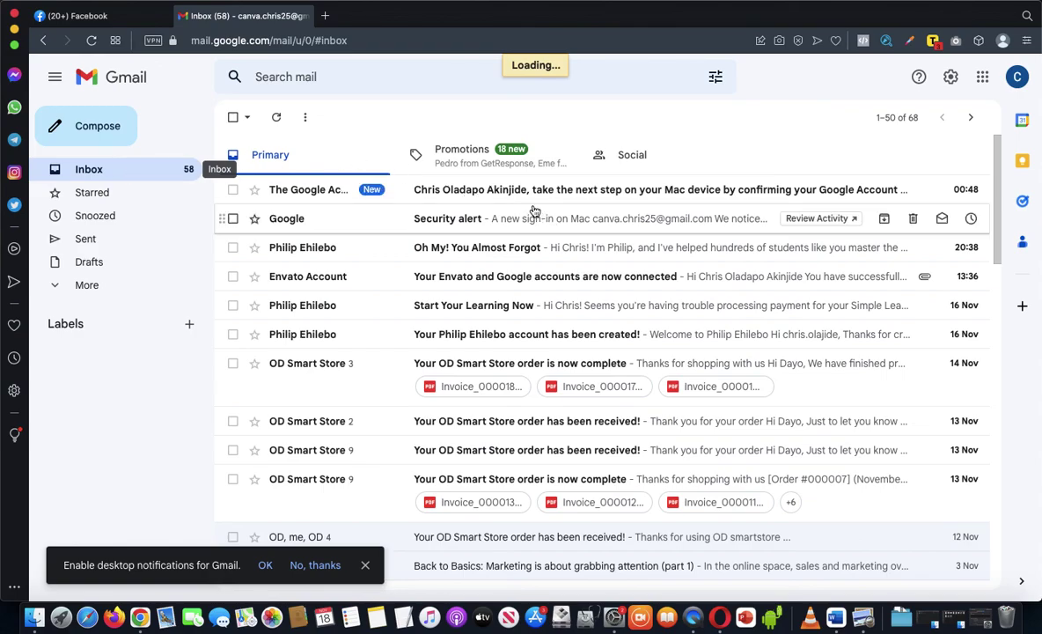
{"action": "left_click", "coordinate": [630, 156]}
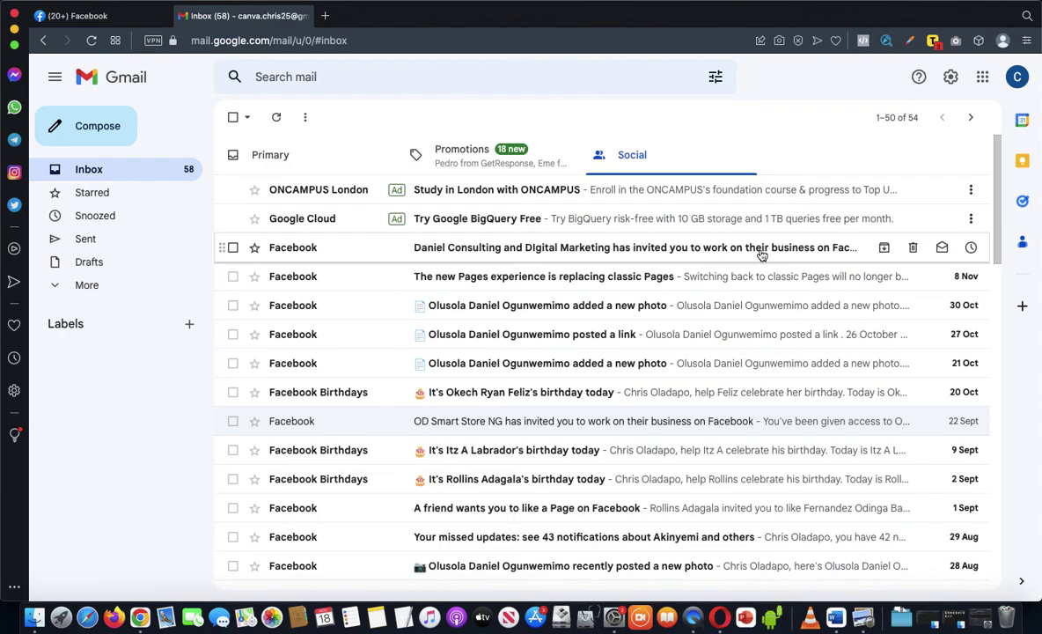
Step: Open the business invitation email, launch Get started in a new tab, and return to Facebook
{"action": "left_click", "coordinate": [685, 251]}
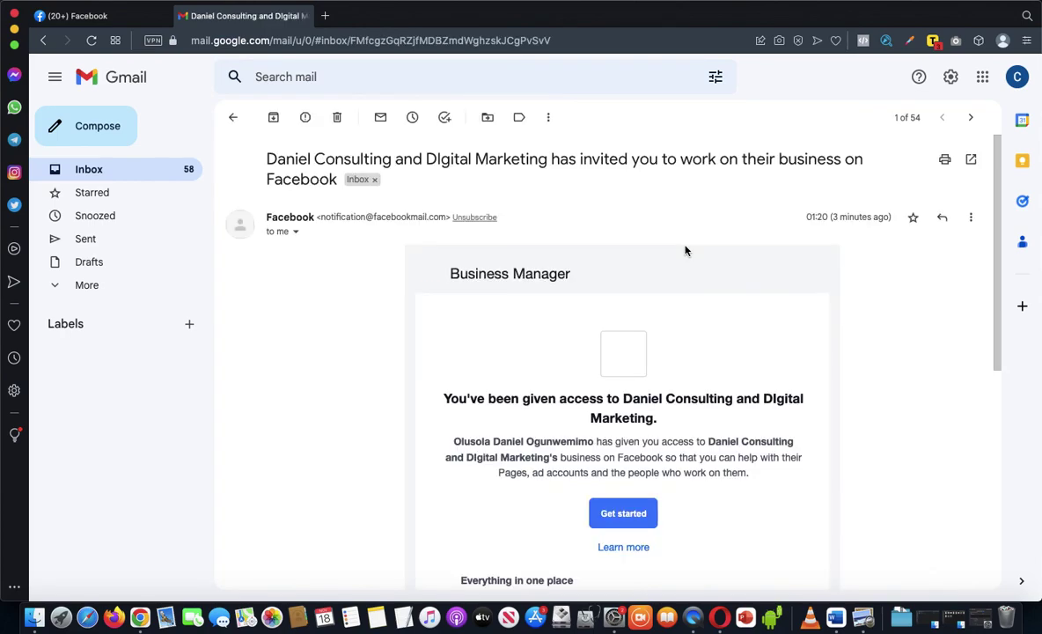
{"action": "scroll", "coordinate": [716, 440], "scroll_direction": "down", "scroll_amount": 2}
{"action": "scroll", "coordinate": [717, 453], "scroll_direction": "down", "scroll_amount": 1}
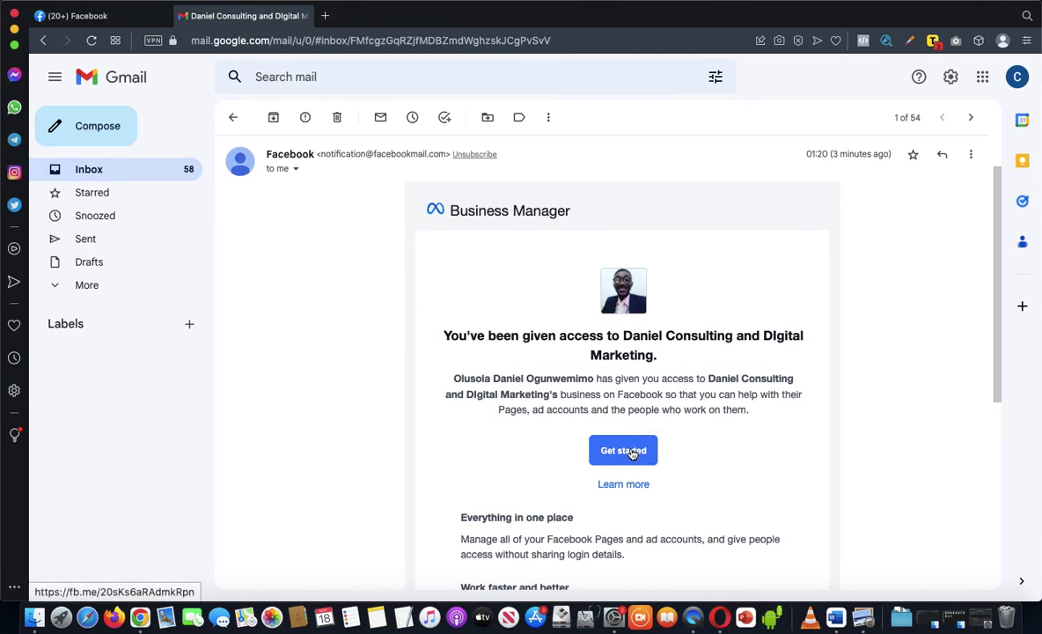
{"action": "left_click", "coordinate": [622, 451]}
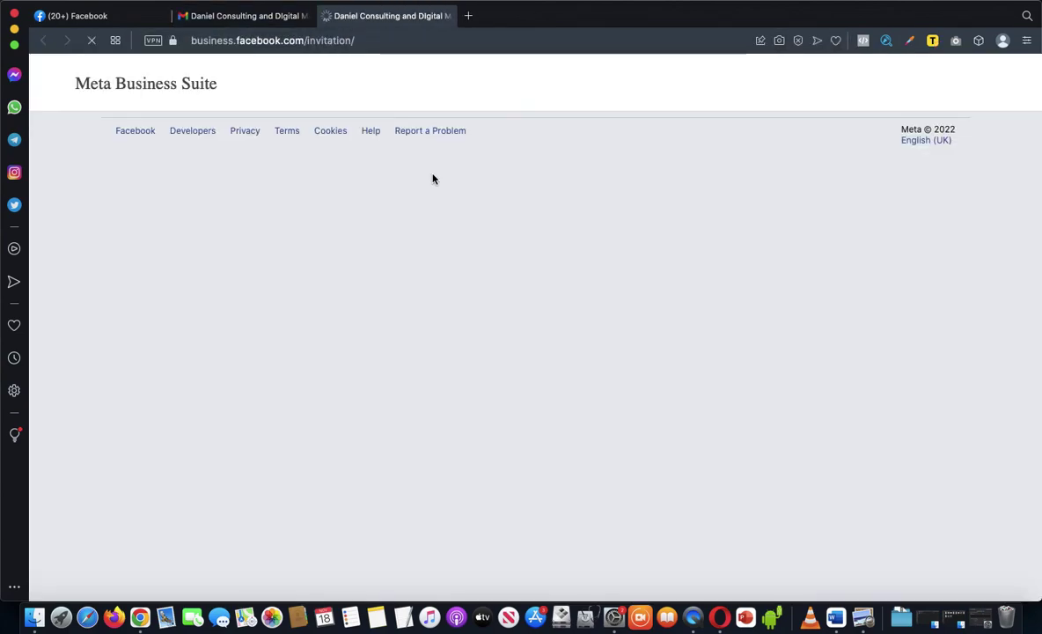
{"action": "left_click", "coordinate": [88, 16]}
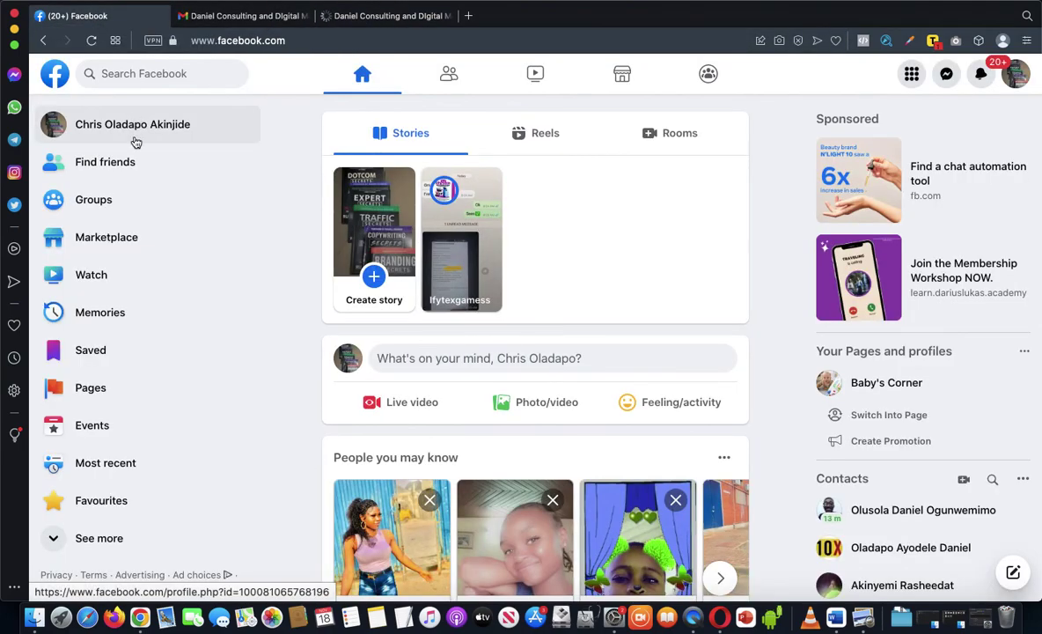
Step: Look over the invitation page, check Business Settings on the admin desktop, then return to the invitation
{"action": "left_click", "coordinate": [387, 15]}
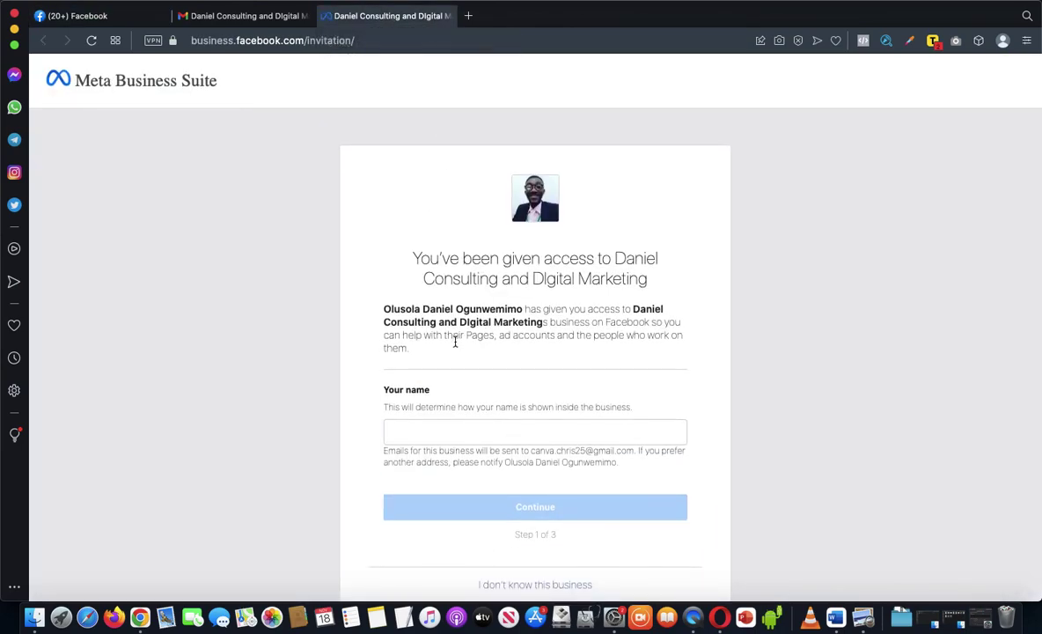
{"action": "scroll", "coordinate": [455, 325], "scroll_direction": "down", "scroll_amount": 1}
{"action": "scroll", "coordinate": [455, 326], "scroll_direction": "up", "scroll_amount": 1}
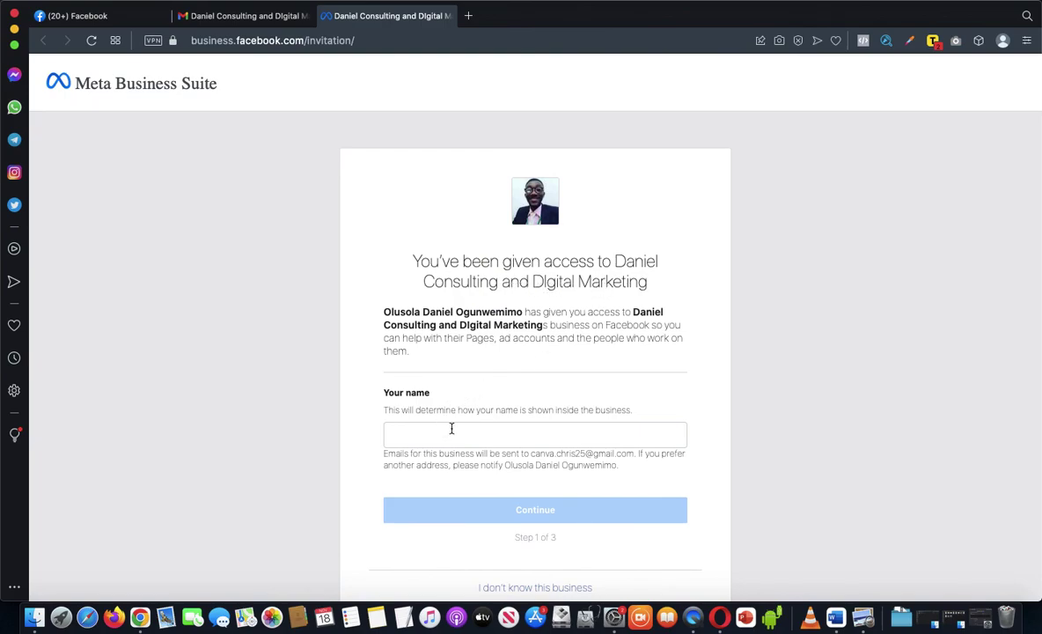
{"action": "scroll", "coordinate": [440, 426], "scroll_direction": "down", "scroll_amount": 1}
{"action": "scroll", "coordinate": [432, 405], "scroll_direction": "up", "scroll_amount": 1}
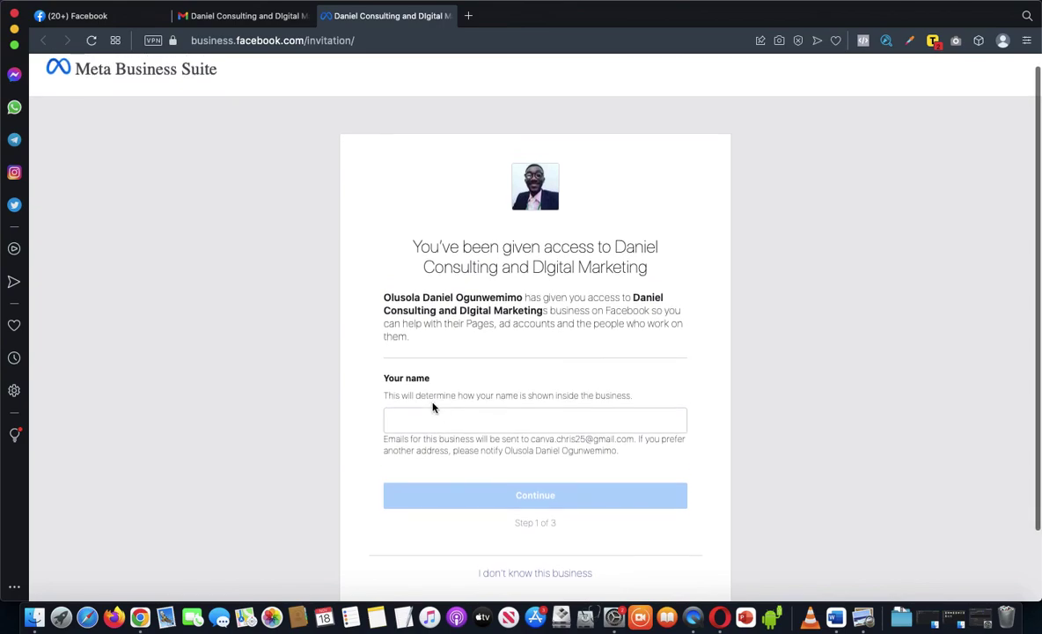
{"action": "left_click", "coordinate": [132, 16]}
{"action": "key", "text": "ctrl+Left"}
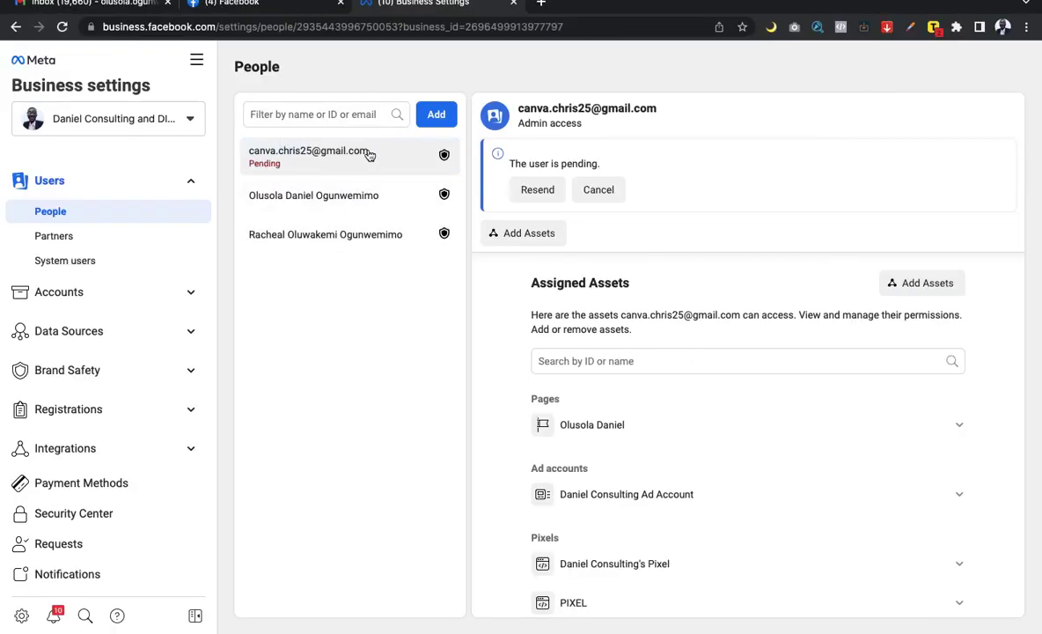
{"action": "key", "text": "ctrl+Right"}
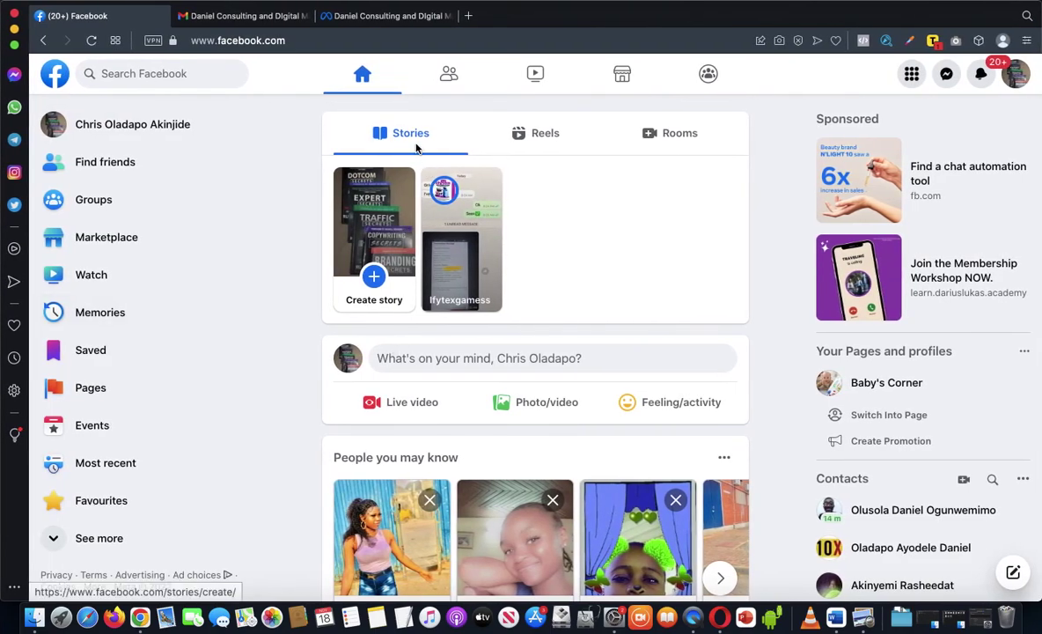
{"action": "left_click", "coordinate": [383, 24]}
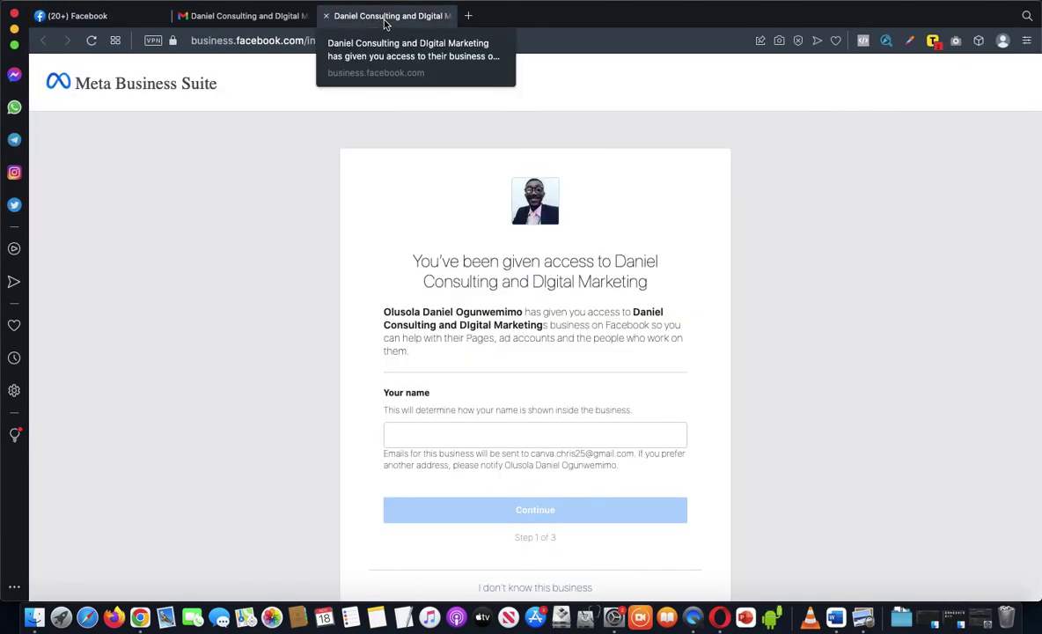
Step: Enter the invitee's full name in the Your name field, matching the spelling on their Facebook profile
{"action": "left_click", "coordinate": [482, 436]}
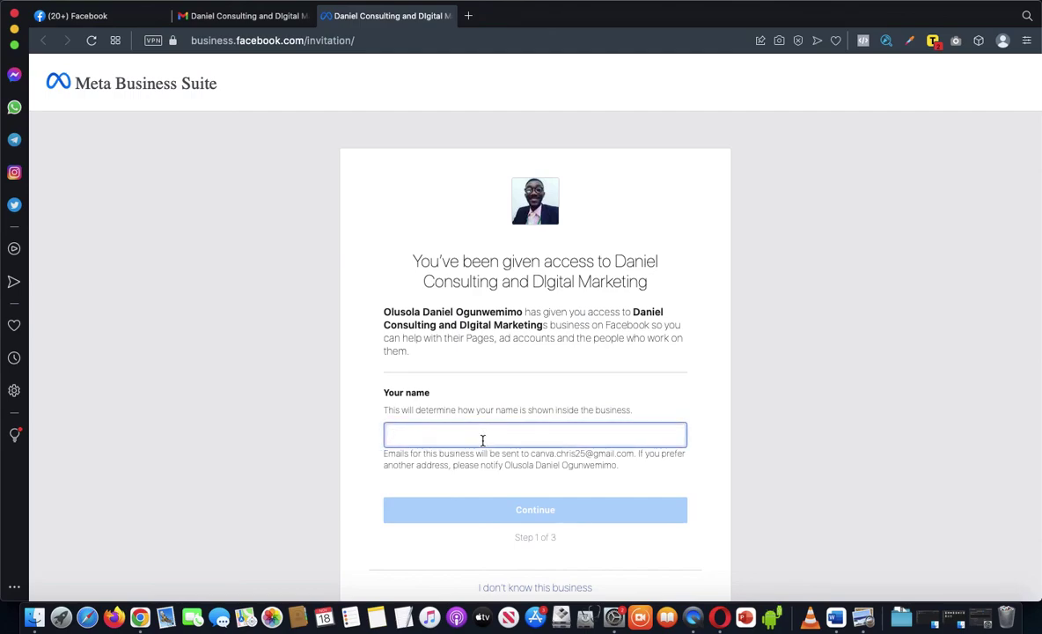
{"action": "type", "text": "Chris"}
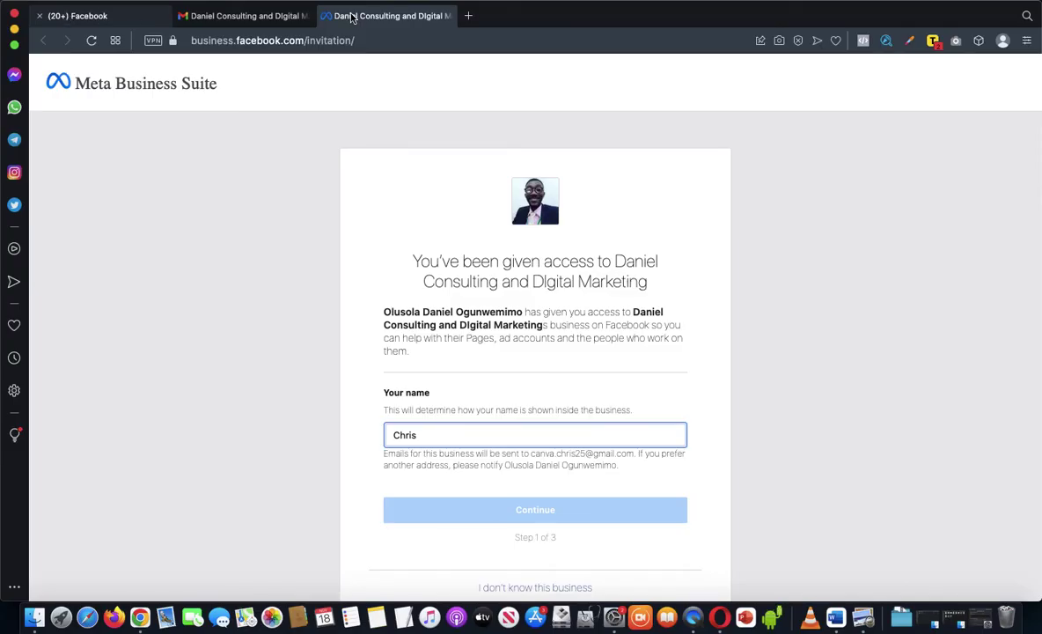
{"action": "left_click", "coordinate": [84, 16]}
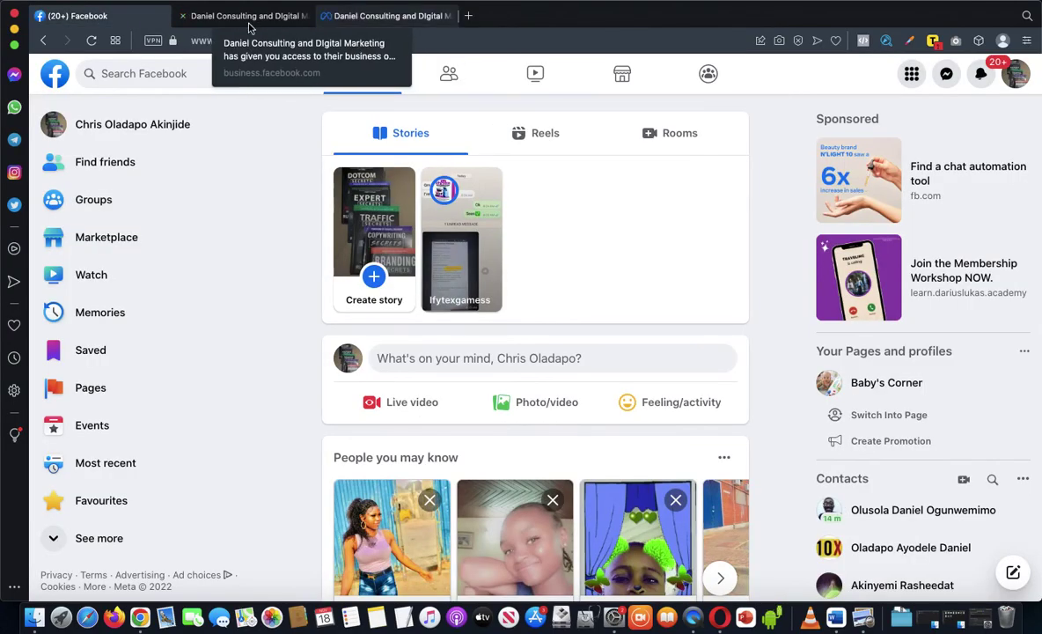
{"action": "left_click", "coordinate": [351, 17]}
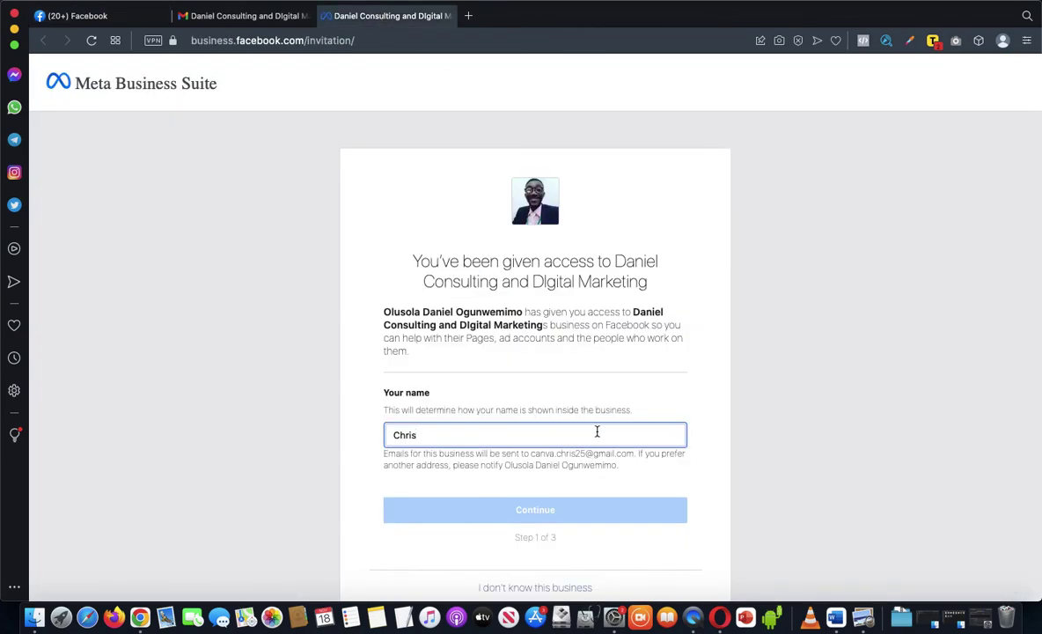
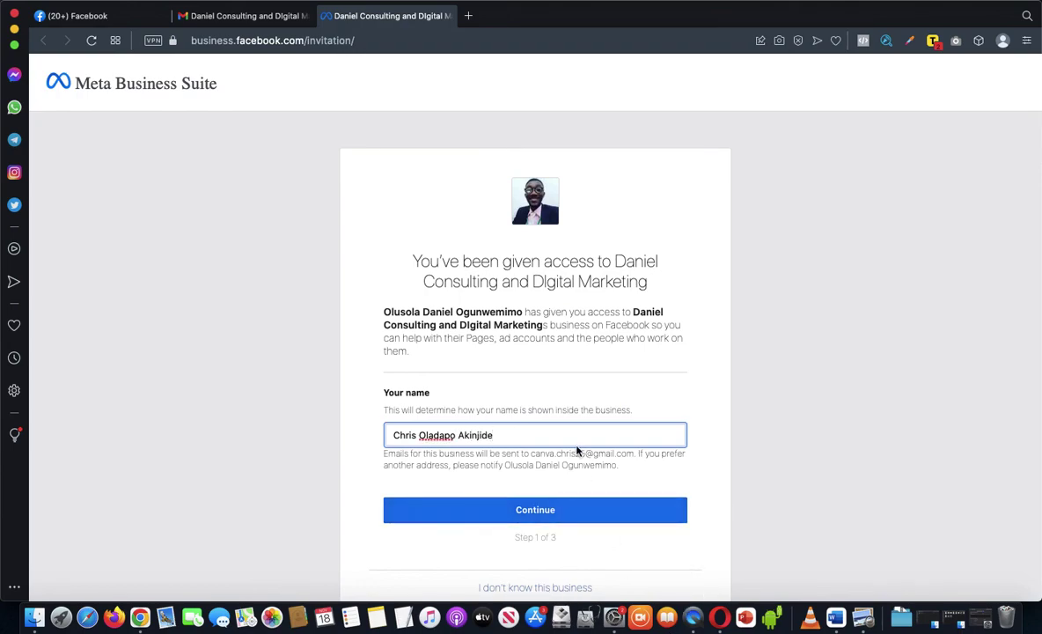
{"action": "scroll", "coordinate": [576, 450], "scroll_direction": "down", "scroll_amount": 1}
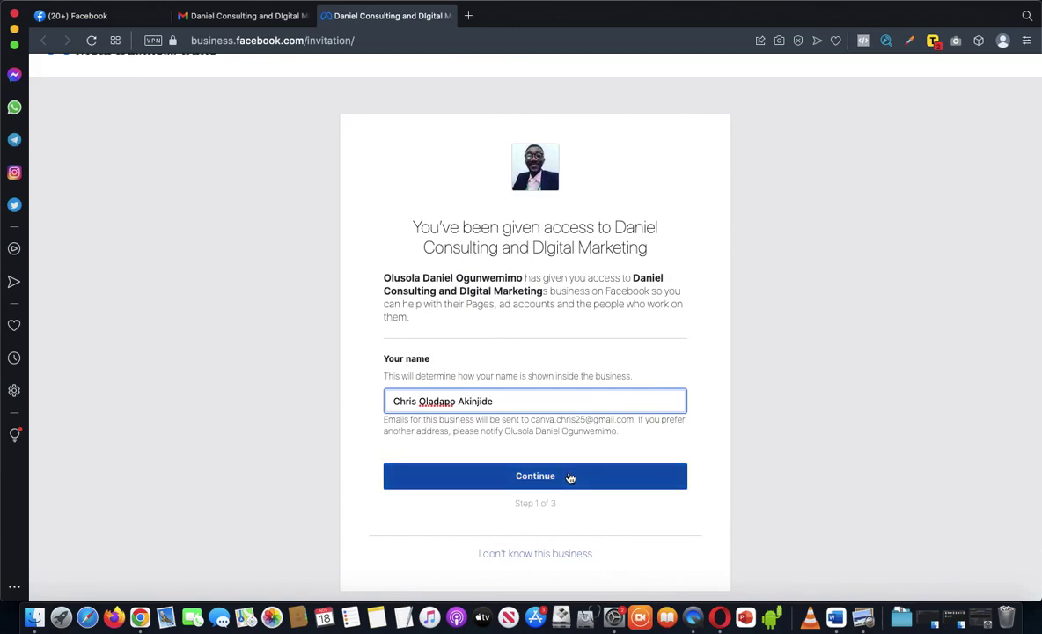
Step: Continue past the name and business information review to step 3 of 3, then accept the invitation
{"action": "left_click", "coordinate": [569, 477]}
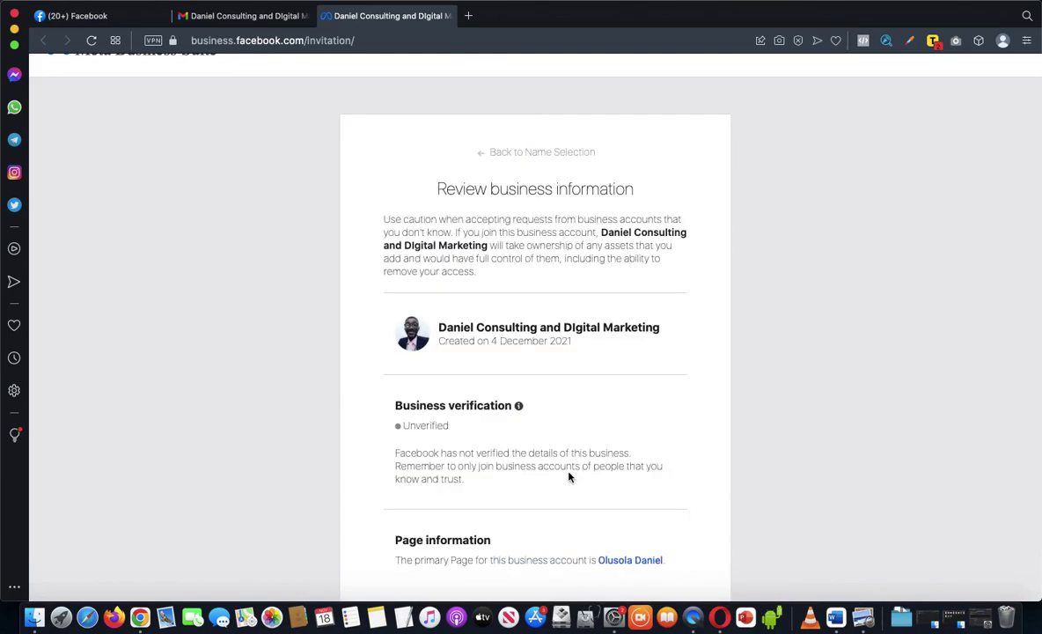
{"action": "scroll", "coordinate": [567, 402], "scroll_direction": "down", "scroll_amount": 2}
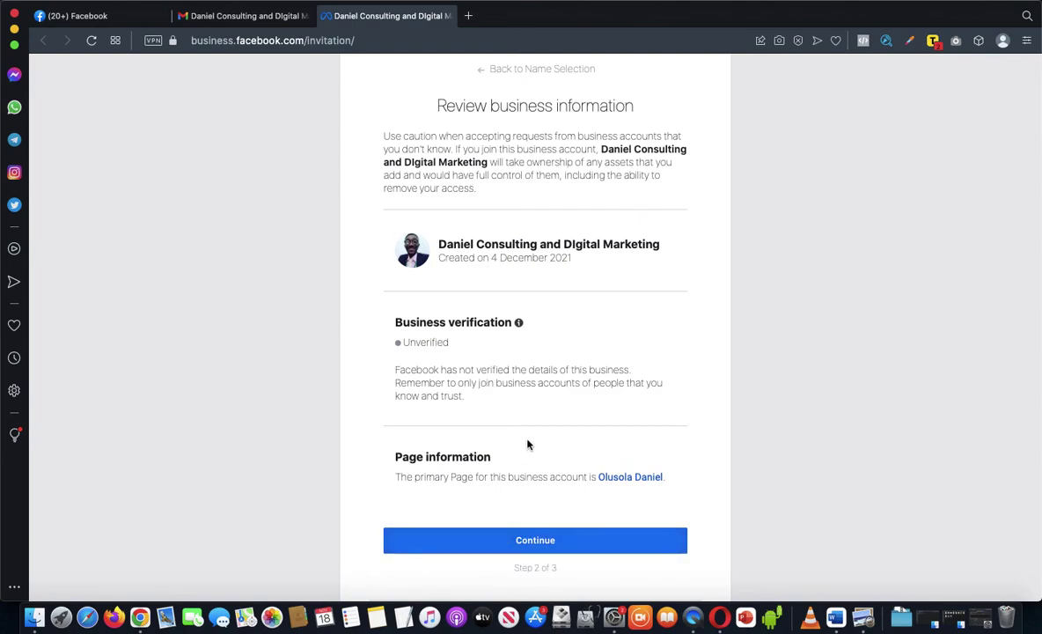
{"action": "scroll", "coordinate": [526, 444], "scroll_direction": "down", "scroll_amount": 1}
{"action": "left_click", "coordinate": [528, 533]}
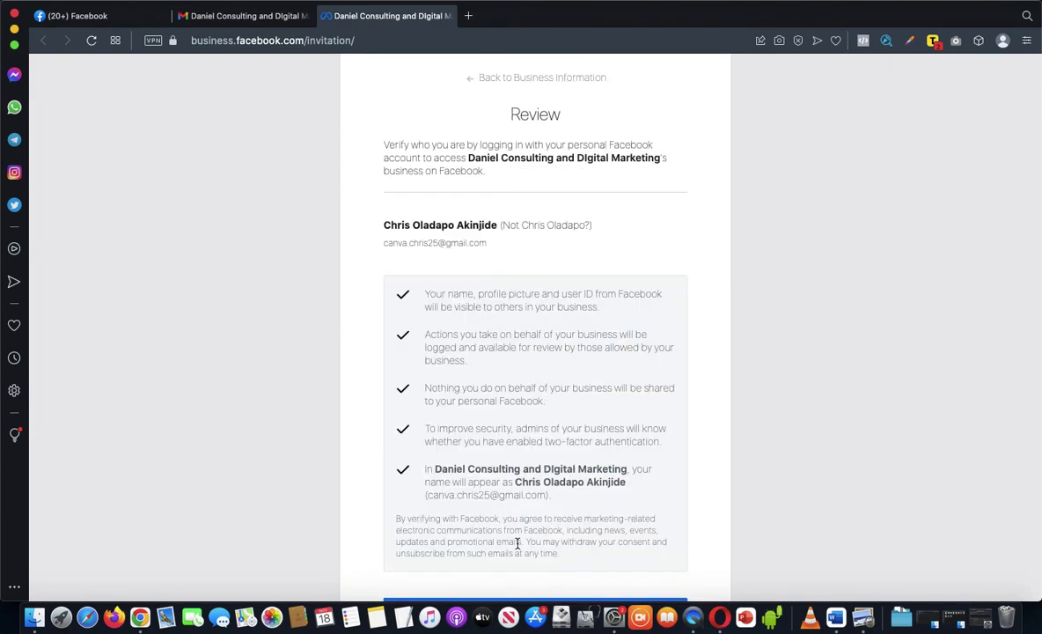
{"action": "scroll", "coordinate": [528, 388], "scroll_direction": "down", "scroll_amount": 3}
{"action": "scroll", "coordinate": [527, 388], "scroll_direction": "up", "scroll_amount": 1}
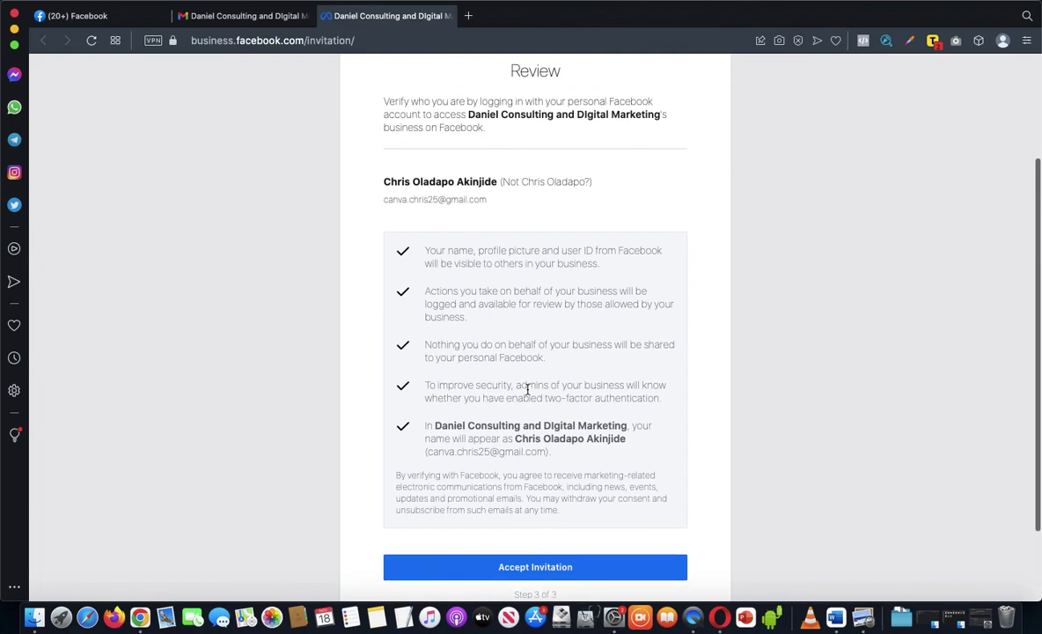
{"action": "scroll", "coordinate": [527, 388], "scroll_direction": "down", "scroll_amount": 1}
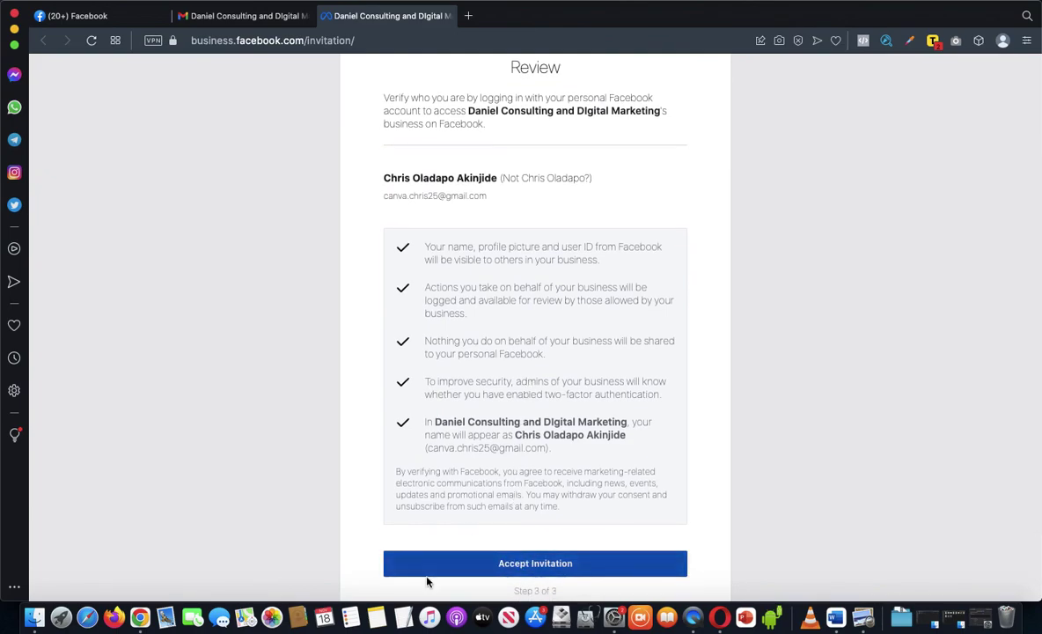
{"action": "left_click", "coordinate": [520, 565]}
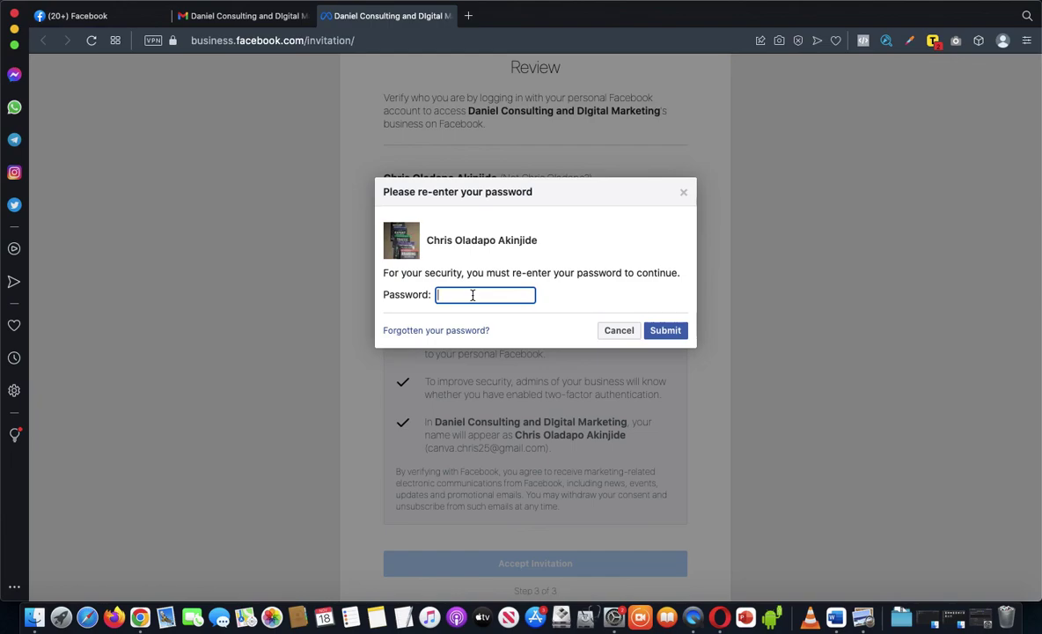
Step: Re-enter the Facebook account password and submit it to complete joining the business
{"action": "type", "text": "••••••••••••••••••"}
{"action": "left_click", "coordinate": [670, 333]}
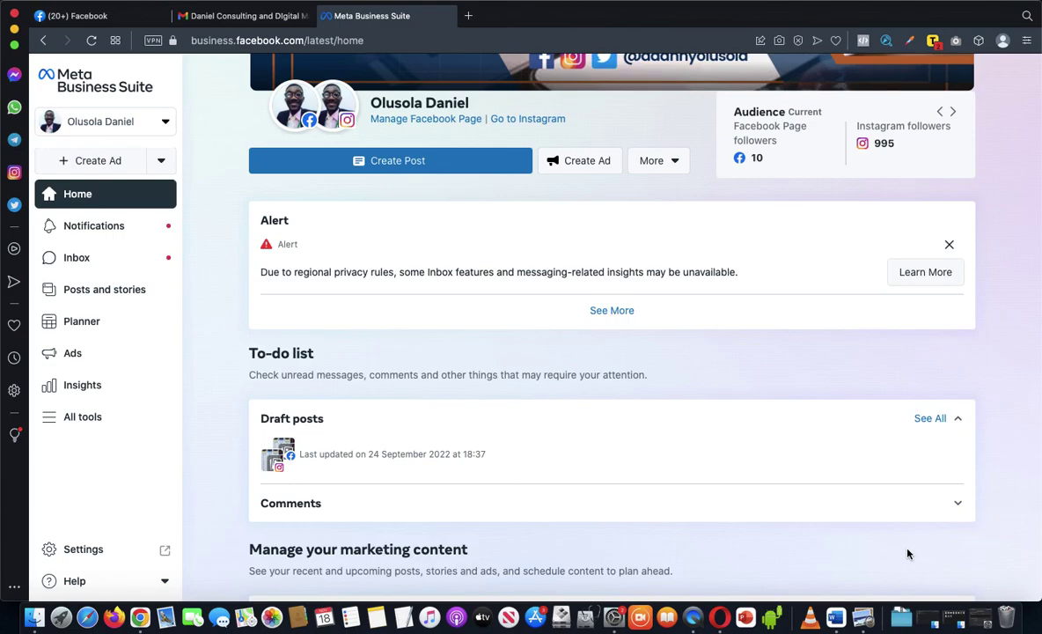
Step: Check Business Settings on the admin desktop, then open the Business Suite account selector list
{"action": "key", "text": "ctrl+Left"}
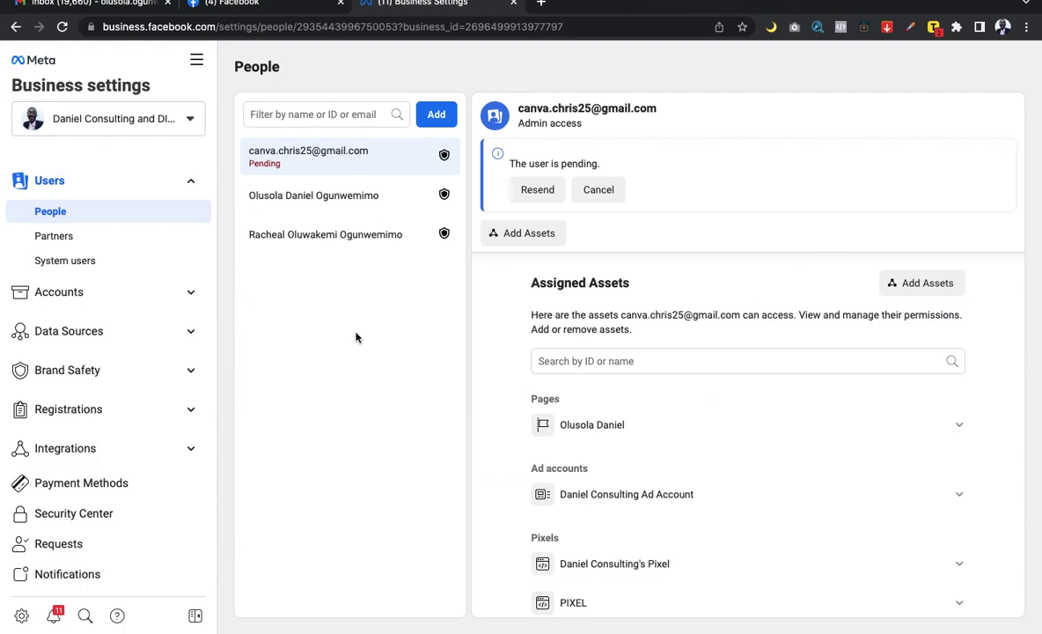
{"action": "key", "text": "ctrl+Right"}
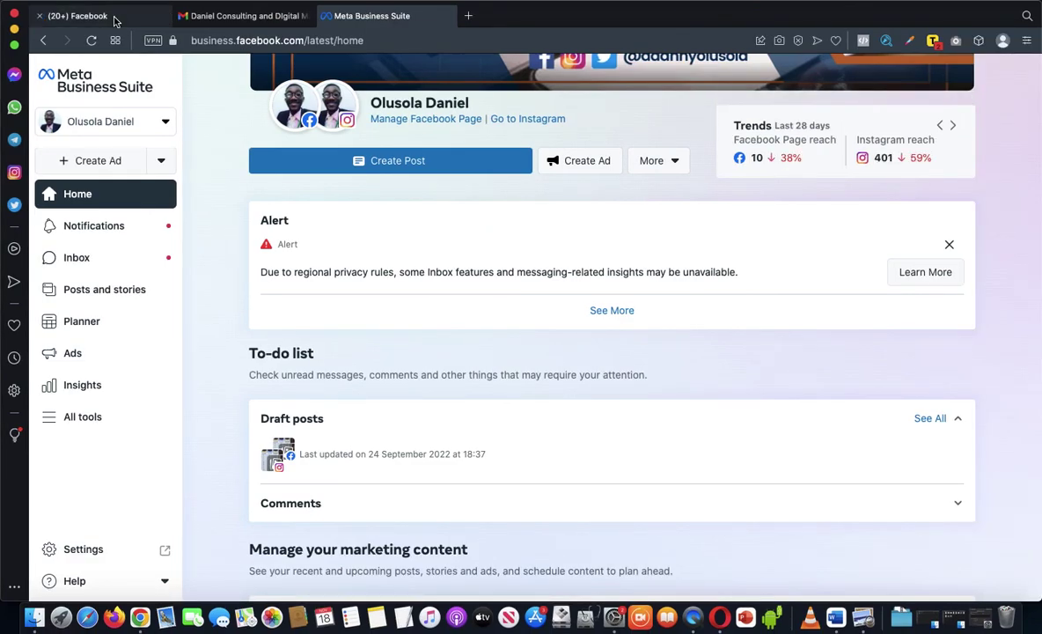
{"action": "left_click", "coordinate": [113, 17]}
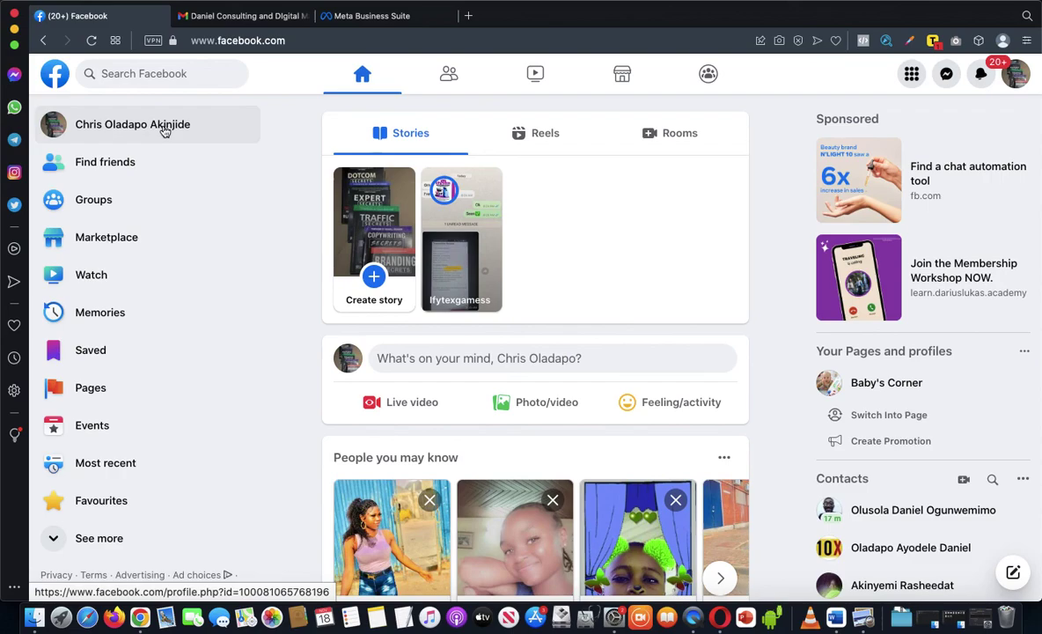
{"action": "left_click", "coordinate": [374, 17]}
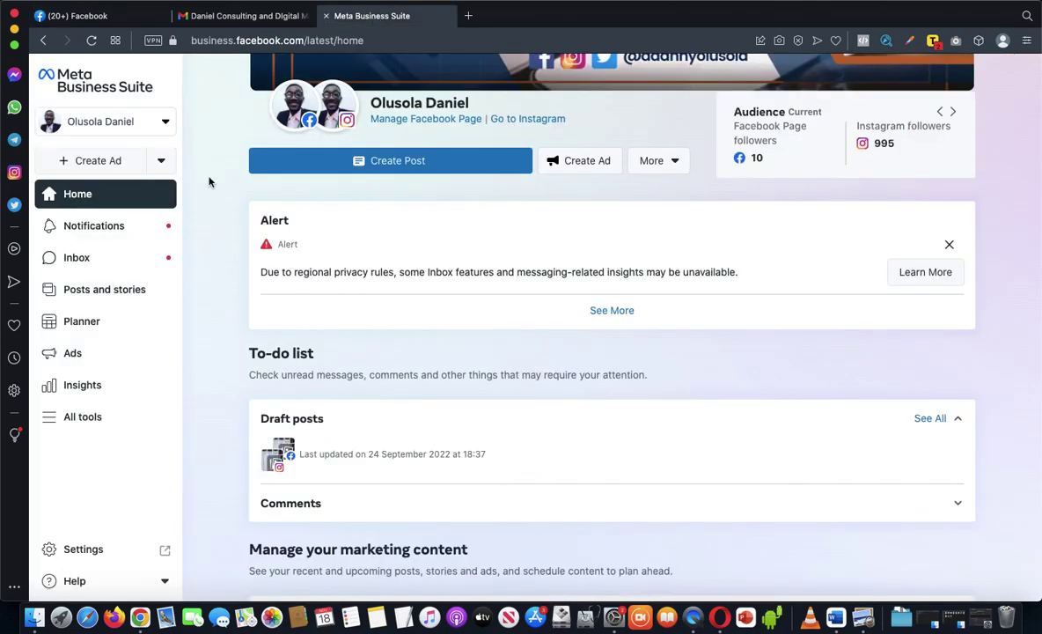
{"action": "left_click", "coordinate": [165, 123]}
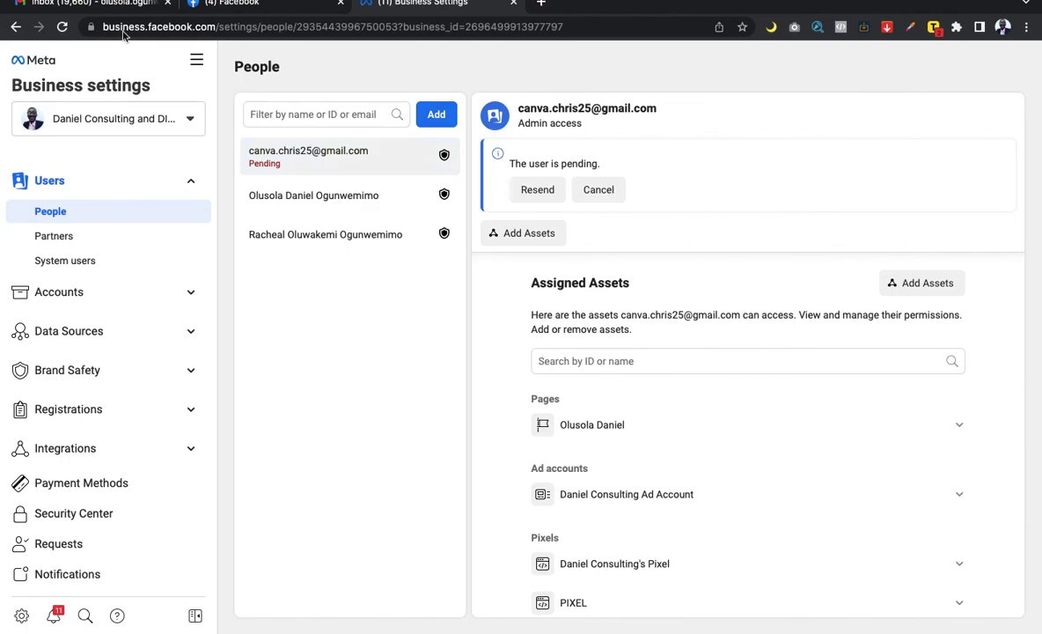
Step: Reload the Business Settings People page to update the invitee's status, then return to the Business Suite desktop
{"action": "left_click", "coordinate": [63, 30]}
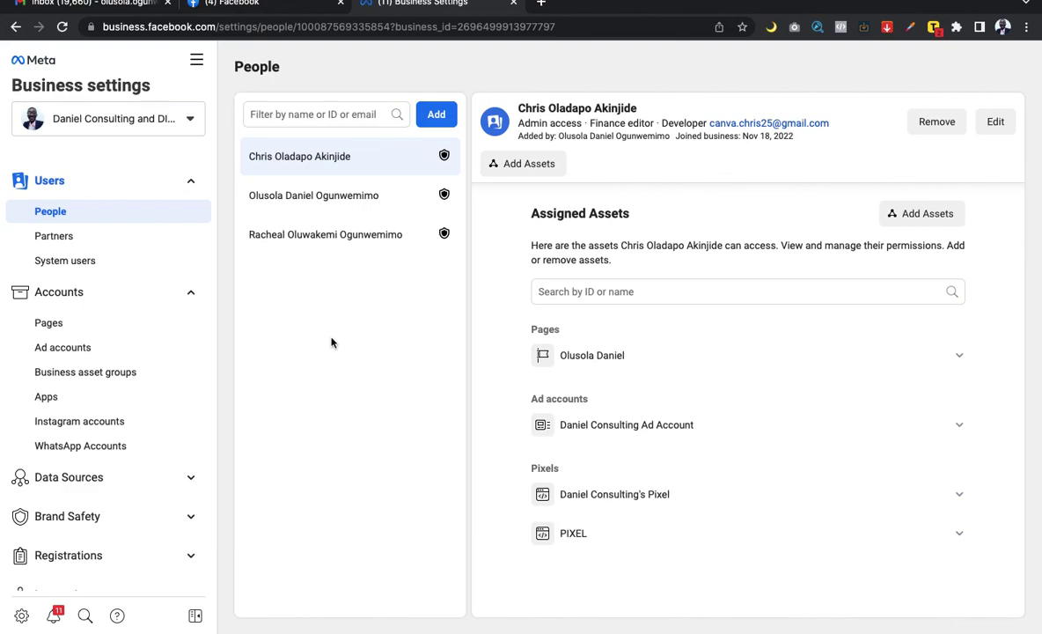
{"action": "key", "text": "ctrl+Right"}
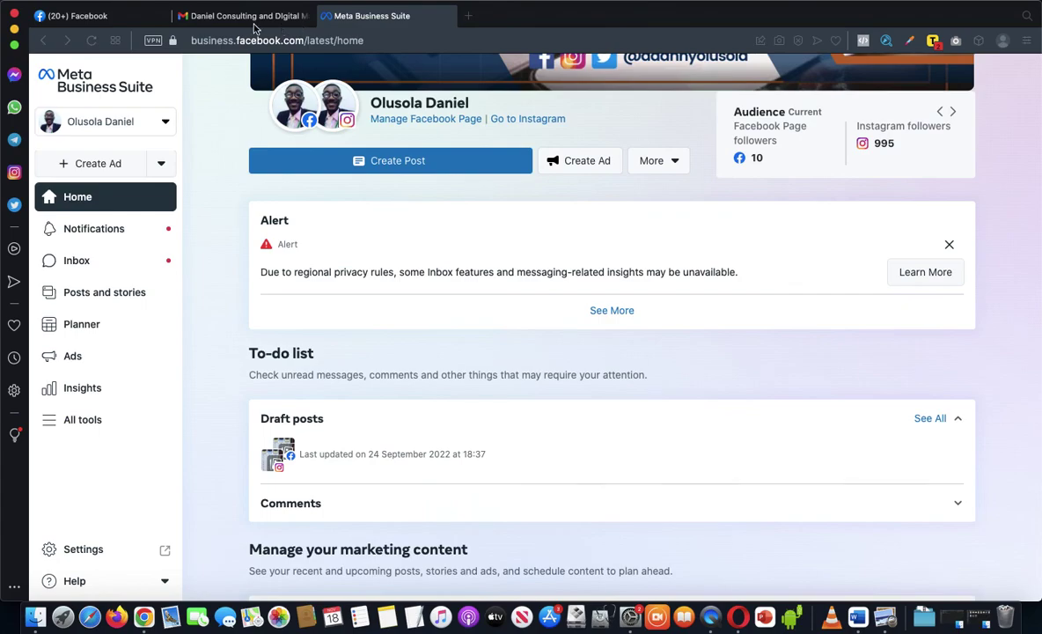
{"action": "left_click", "coordinate": [78, 16]}
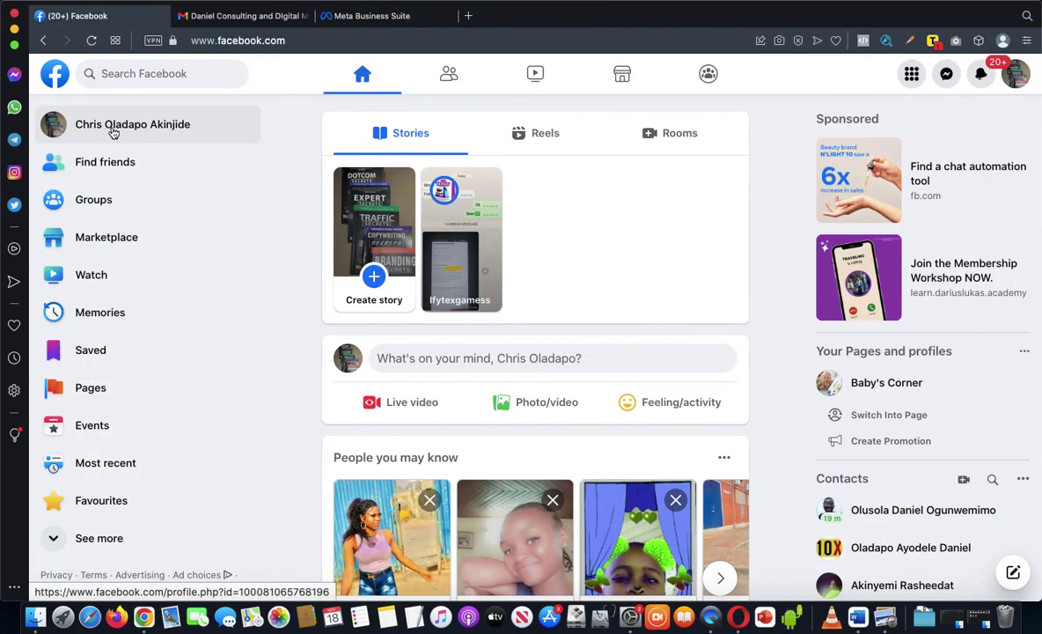
{"action": "key", "text": "ctrl+Left"}
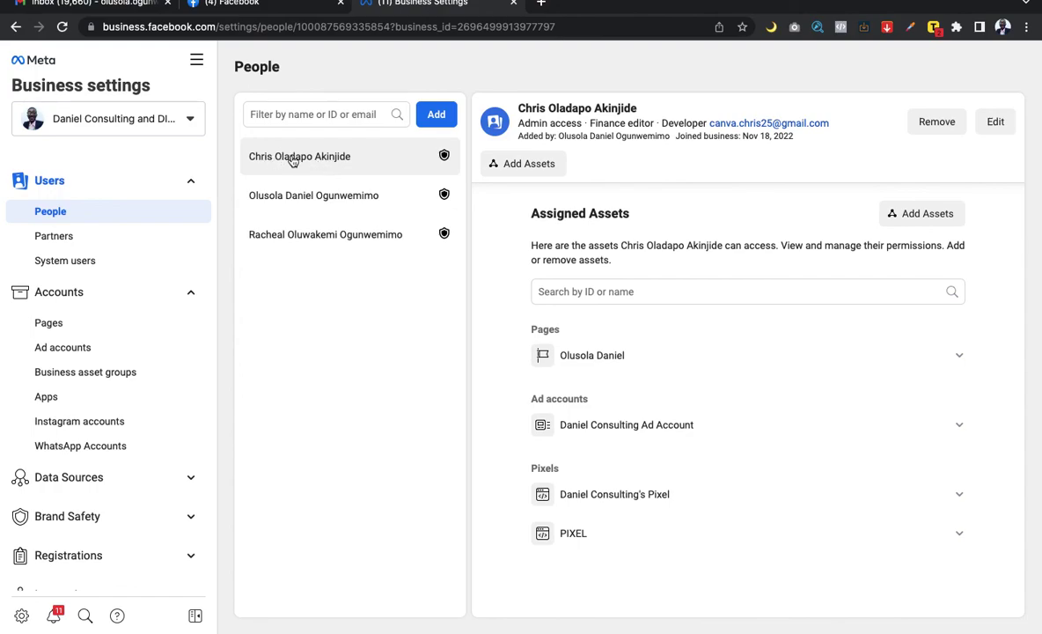
{"action": "left_click", "coordinate": [915, 219]}
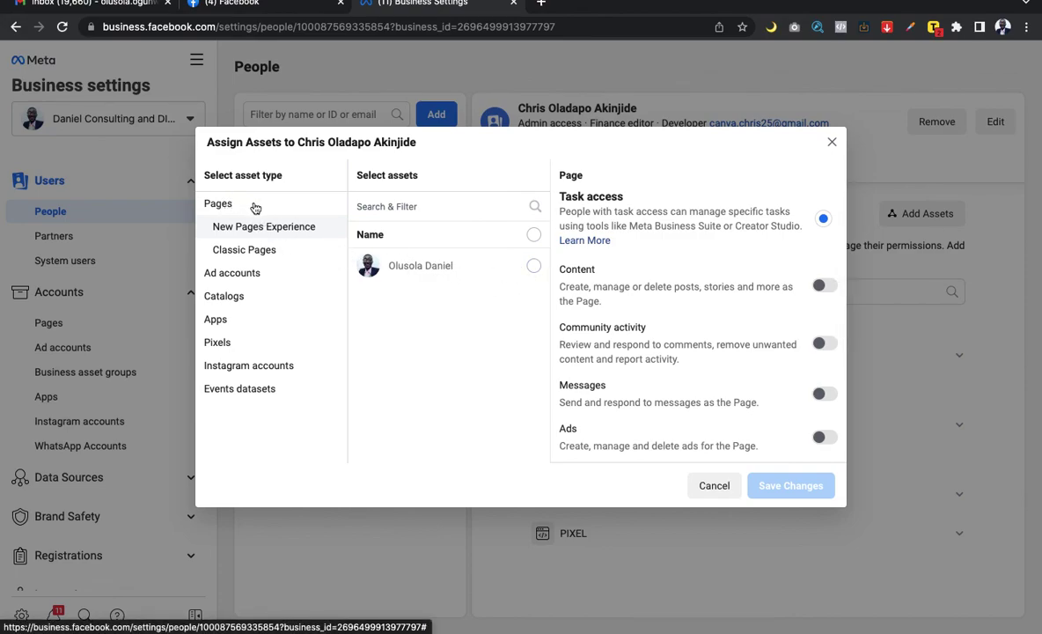
Step: Assign the business's Facebook Page to the invitee with full control
{"action": "left_click", "coordinate": [534, 265]}
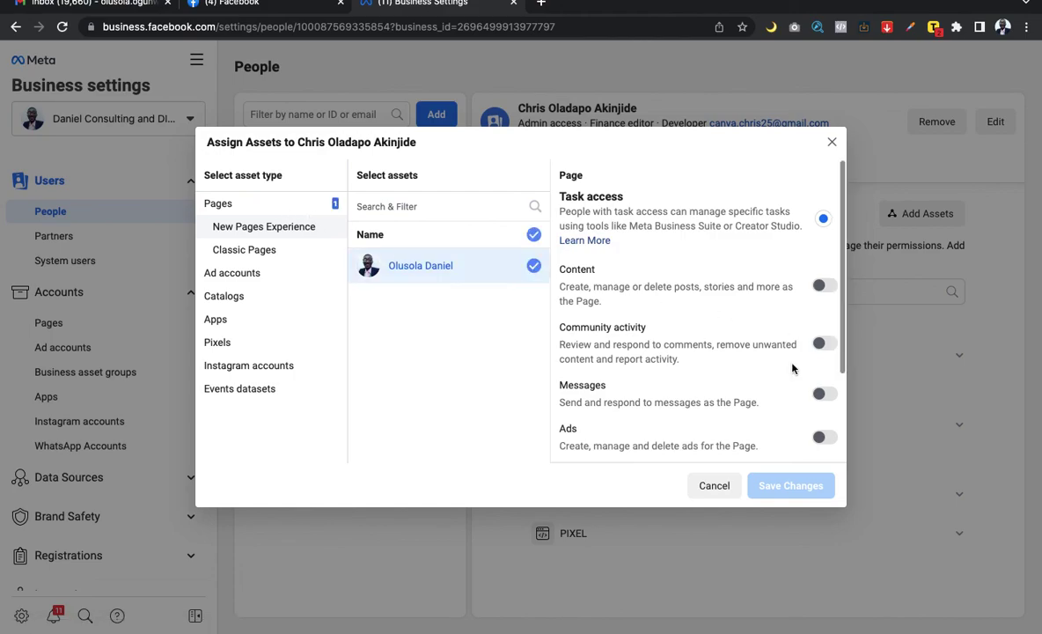
{"action": "scroll", "coordinate": [814, 370], "scroll_direction": "down", "scroll_amount": 3}
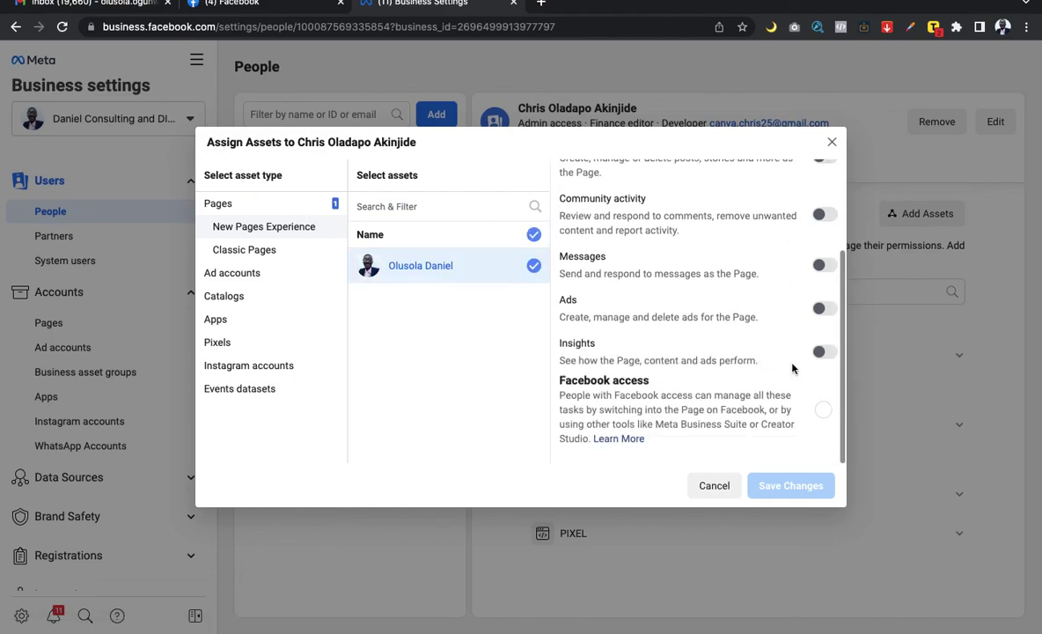
{"action": "left_click", "coordinate": [824, 413]}
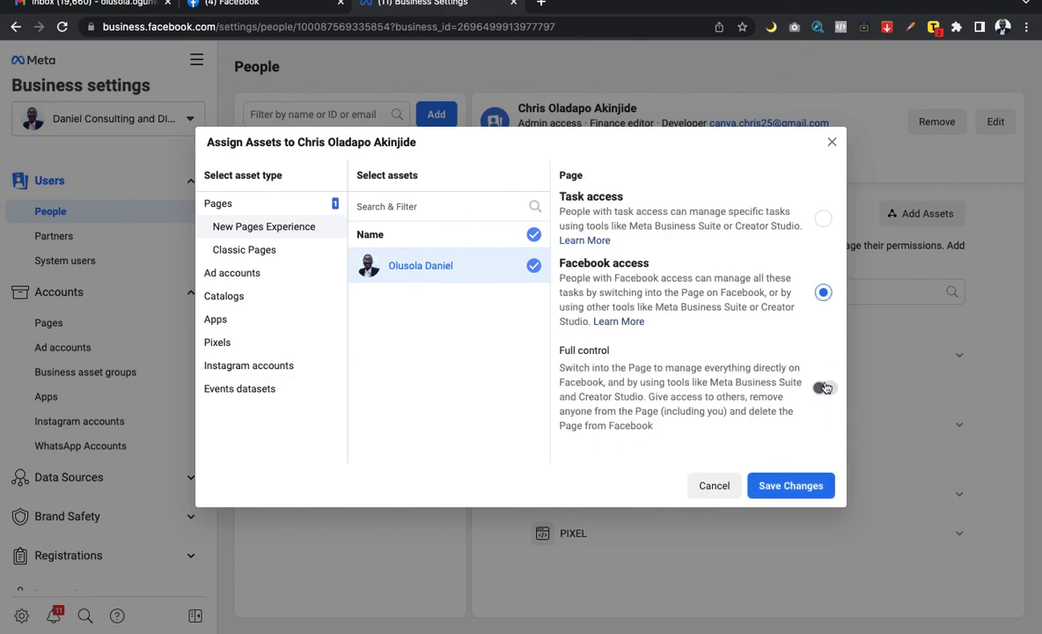
{"action": "left_click", "coordinate": [826, 387]}
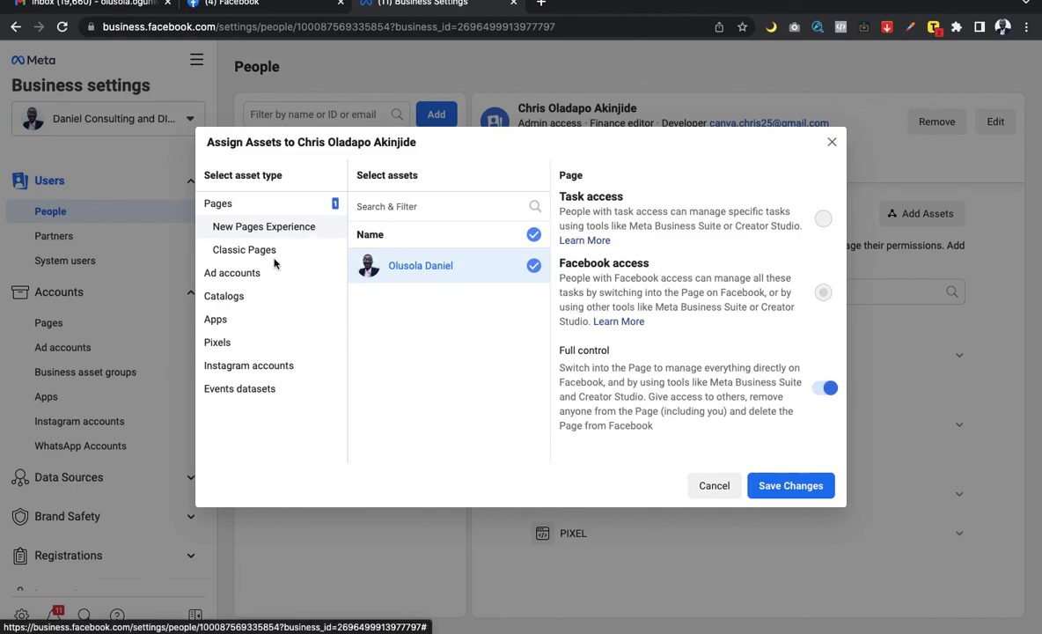
{"action": "left_click", "coordinate": [272, 253]}
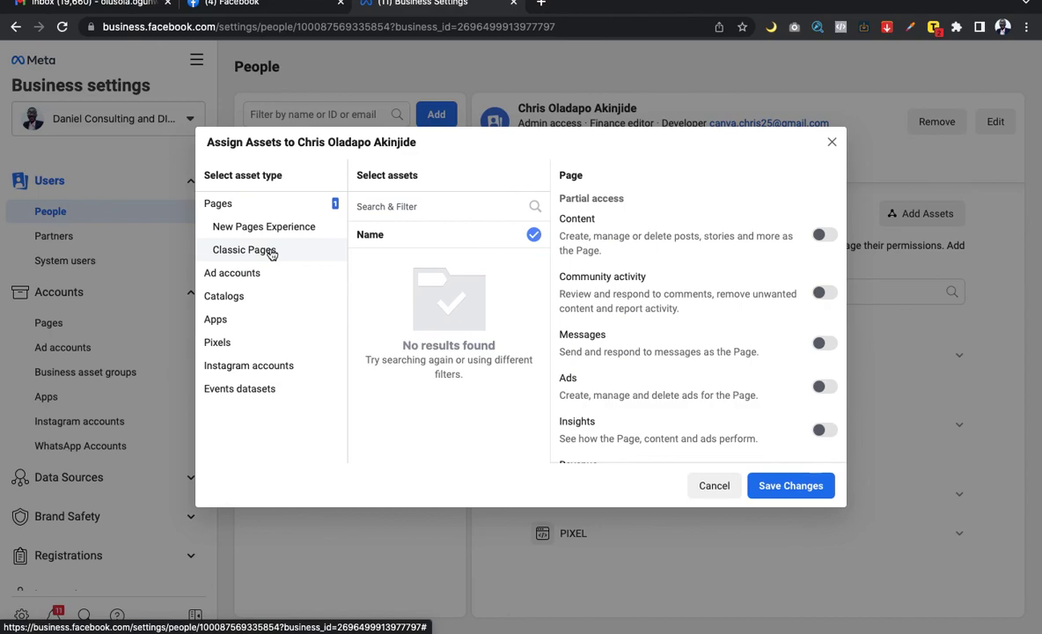
Step: Give full control of the Daniel Consulting Ad Account, checking Catalogs and Apps, then list the pixels
{"action": "left_click", "coordinate": [242, 270]}
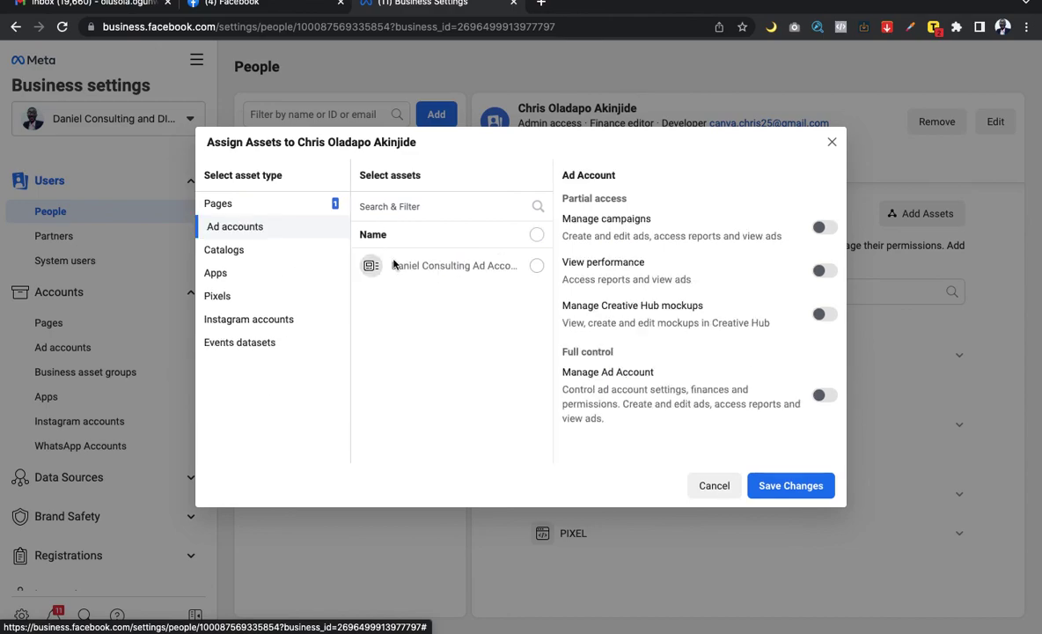
{"action": "left_click", "coordinate": [497, 253]}
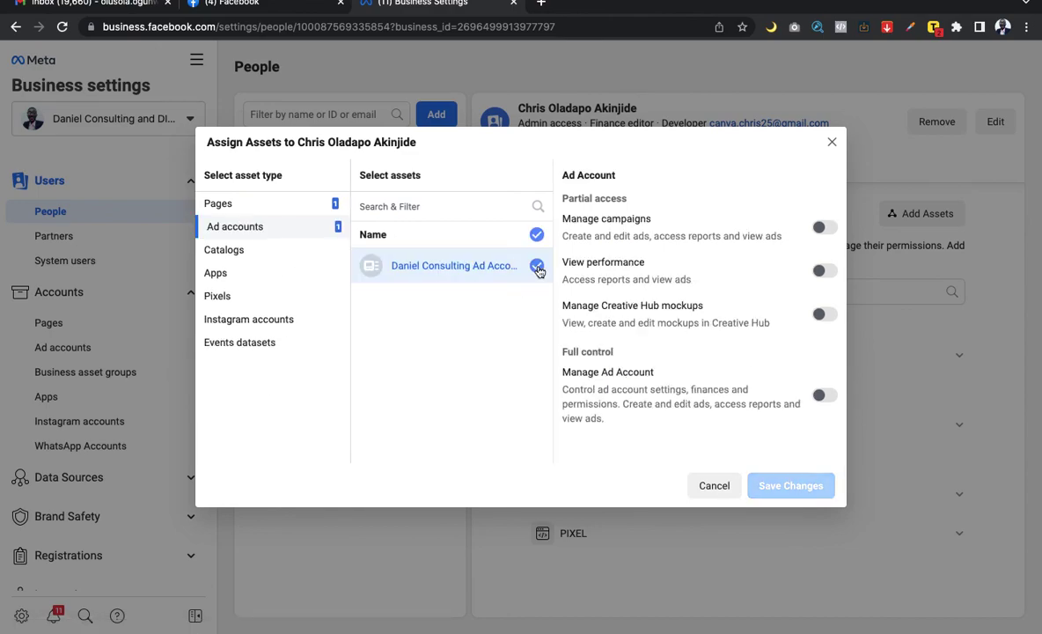
{"action": "left_click", "coordinate": [824, 397]}
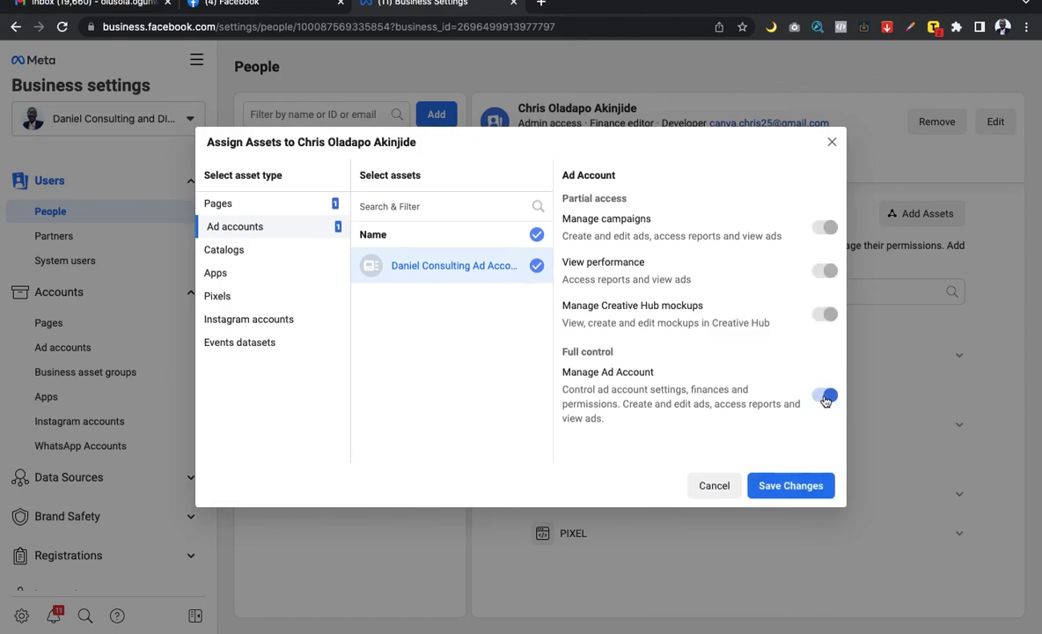
{"action": "left_click", "coordinate": [226, 250]}
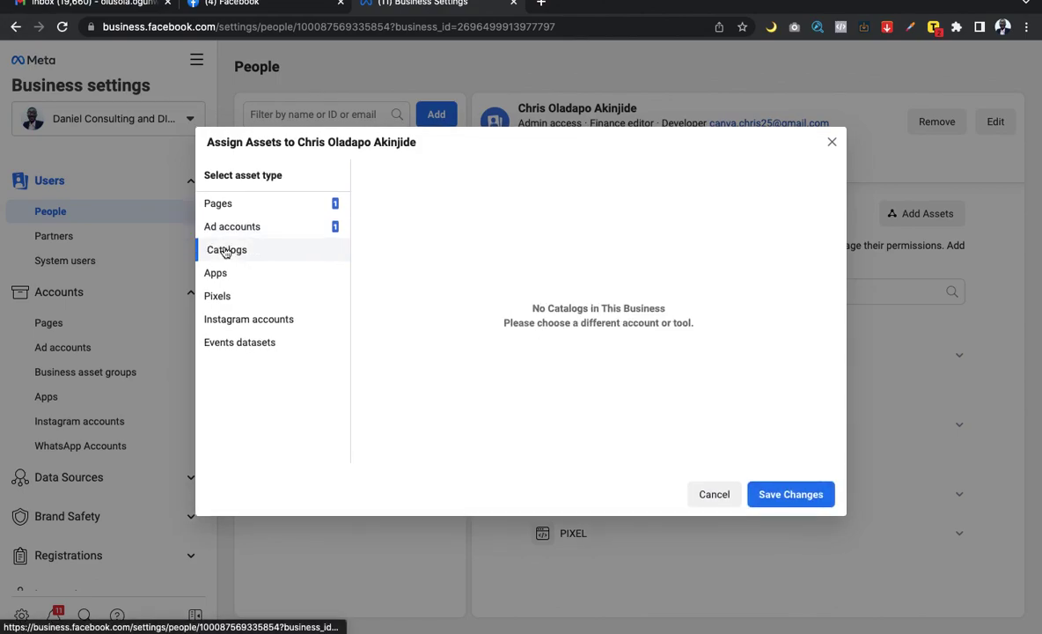
{"action": "left_click", "coordinate": [226, 277]}
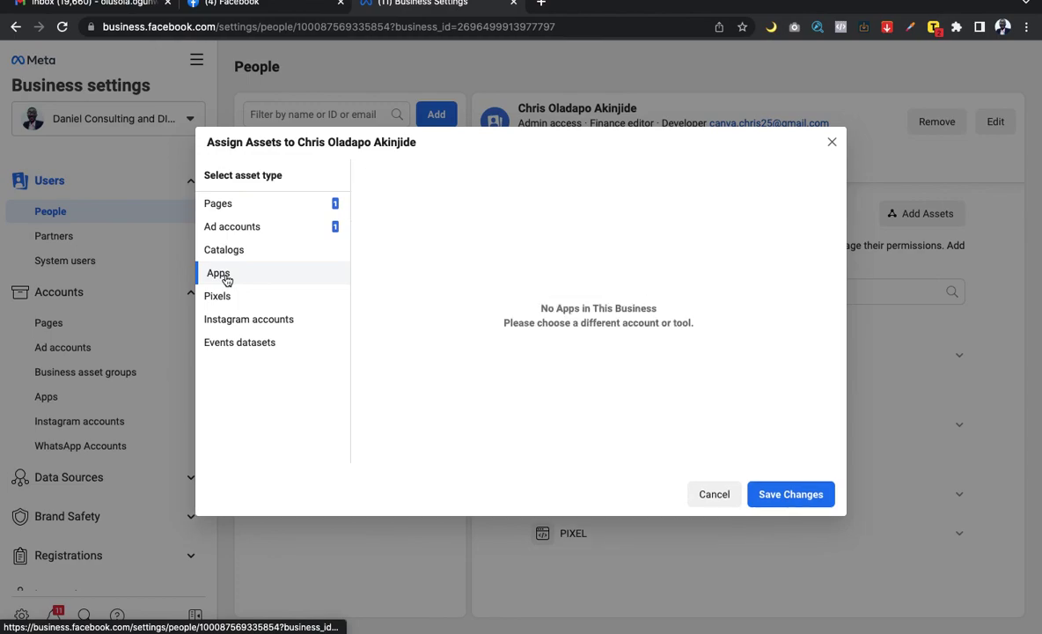
{"action": "left_click", "coordinate": [224, 300]}
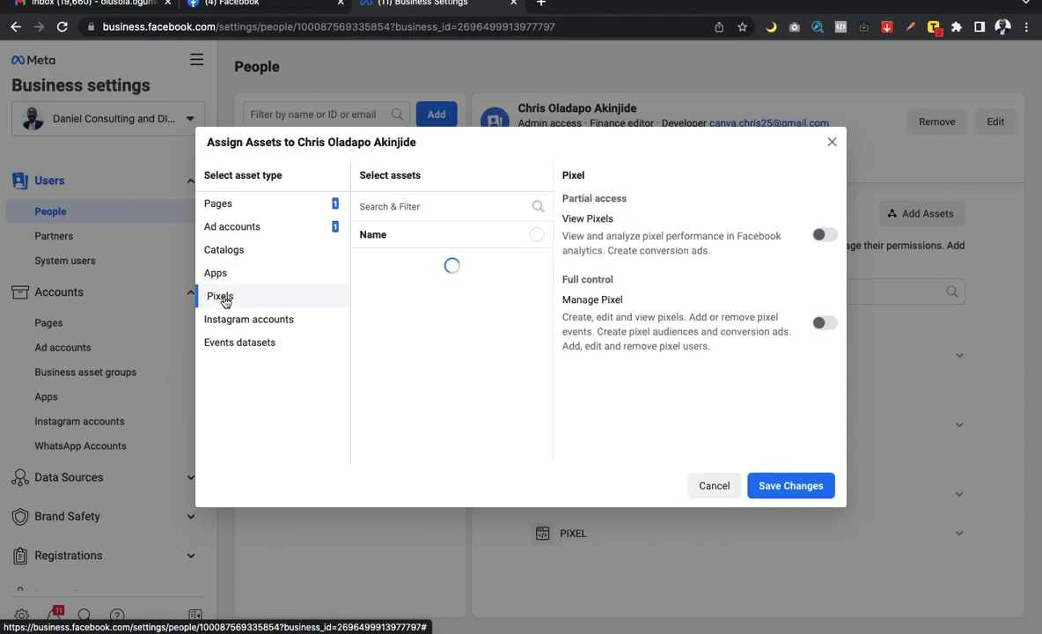
Step: Select both business pixels and grant full control over them
{"action": "left_click", "coordinate": [538, 267]}
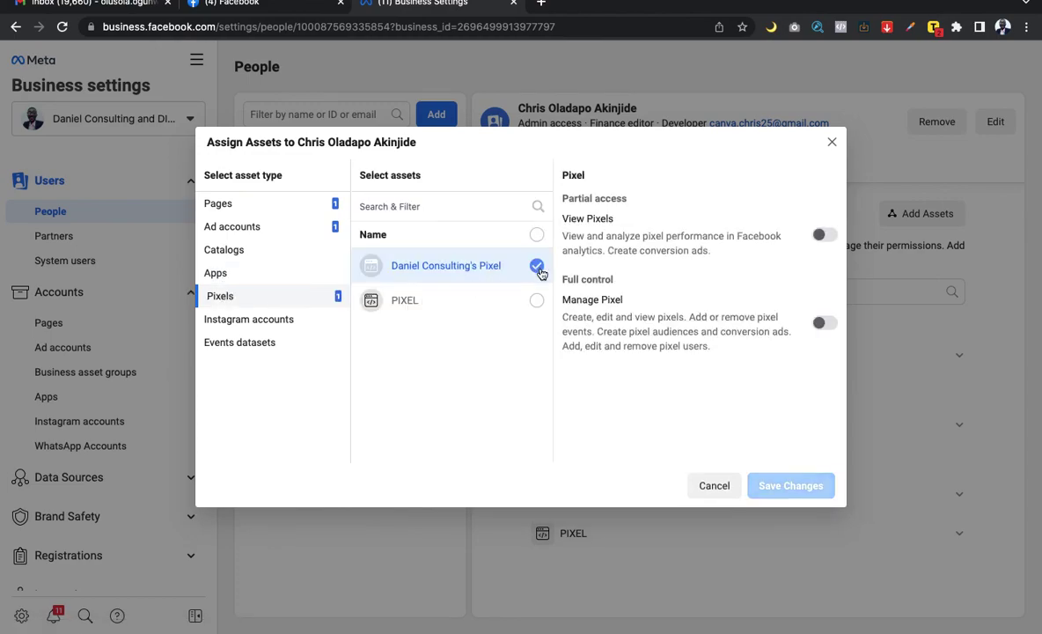
{"action": "left_click", "coordinate": [536, 300]}
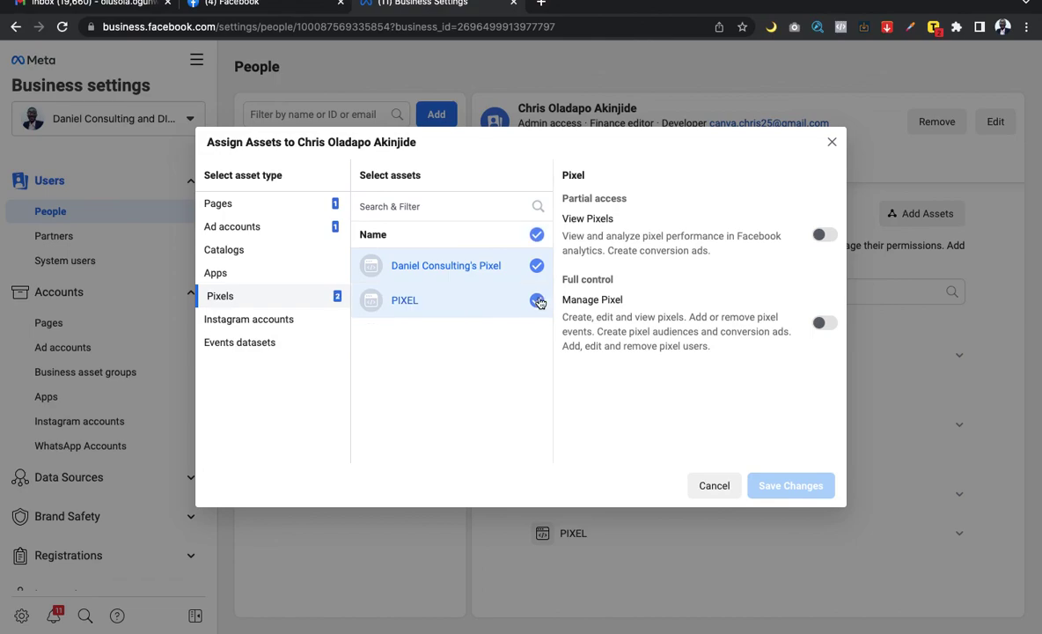
{"action": "left_click", "coordinate": [823, 324]}
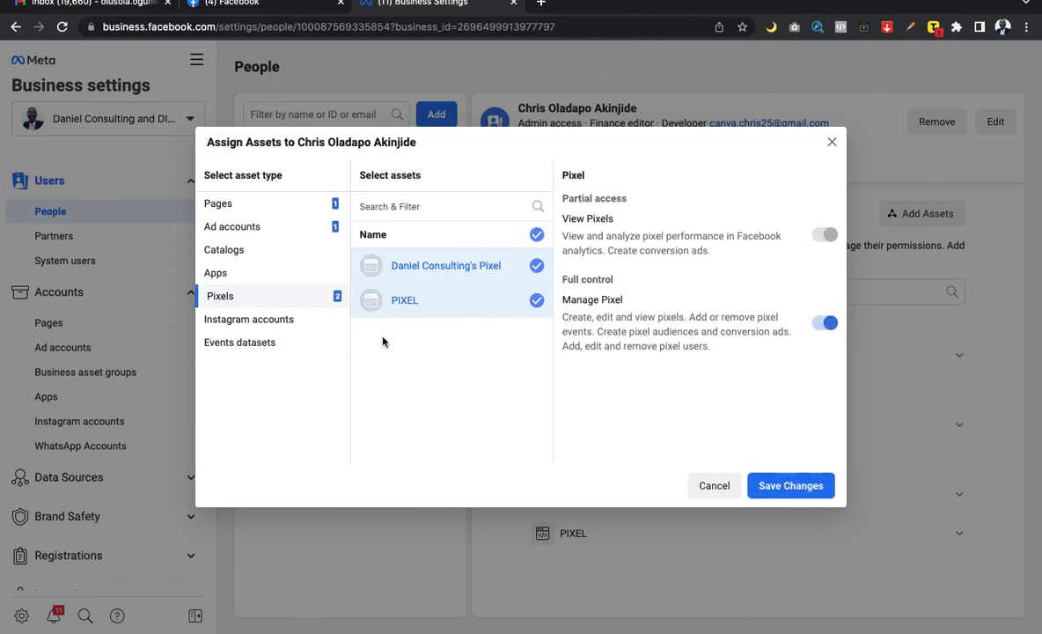
Step: Assign the Instagram account with Insights, Ads, Community activity, Messages and Content access, and save
{"action": "left_click", "coordinate": [281, 322]}
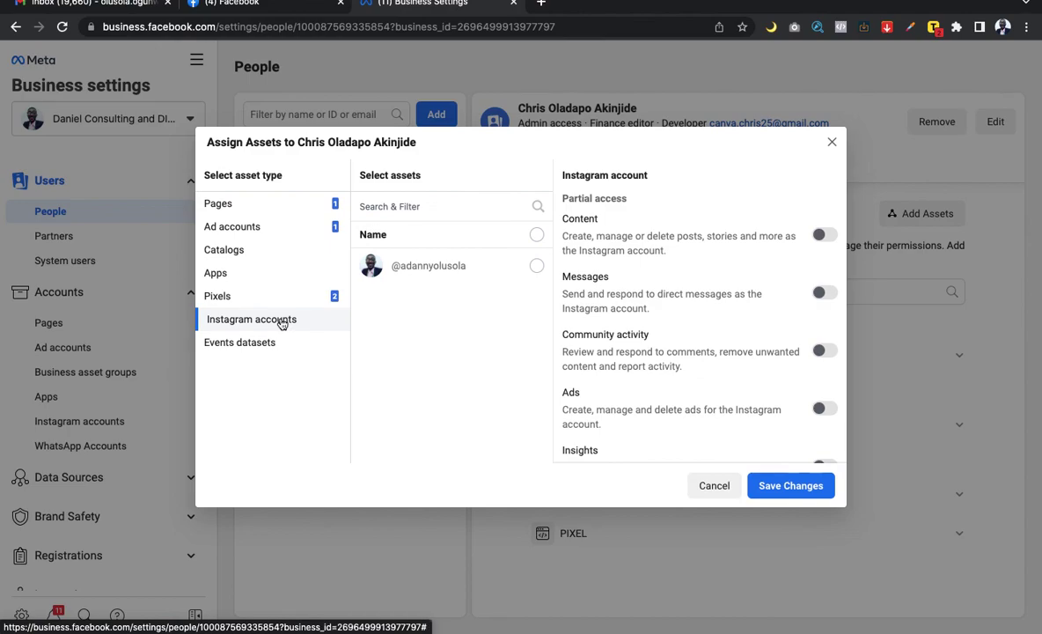
{"action": "left_click", "coordinate": [537, 265]}
{"action": "scroll", "coordinate": [669, 297], "scroll_direction": "down", "scroll_amount": 1}
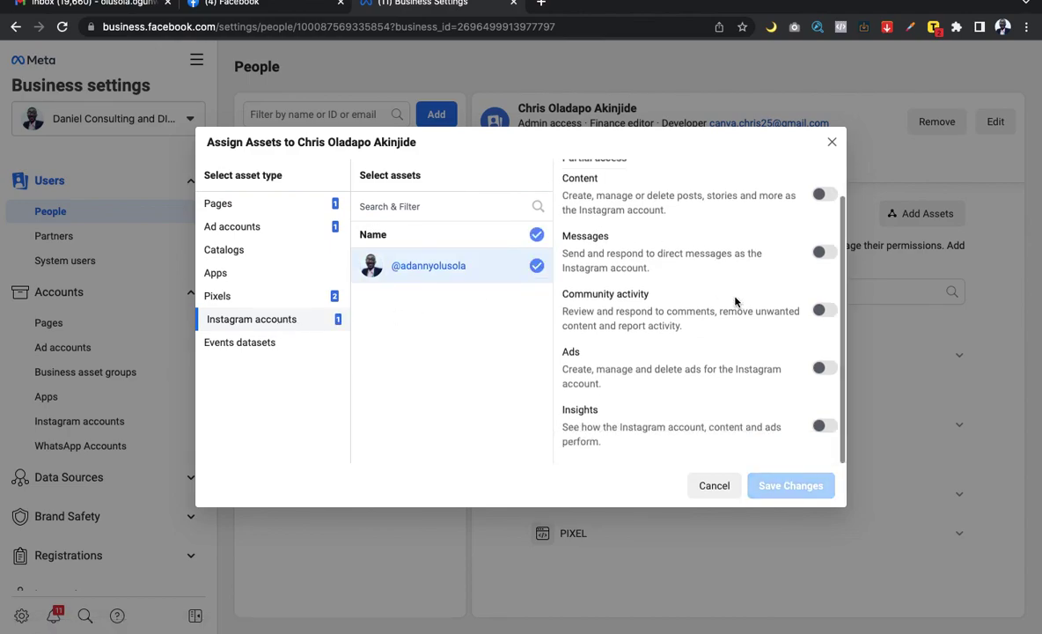
{"action": "left_click", "coordinate": [822, 427]}
{"action": "left_click", "coordinate": [826, 368]}
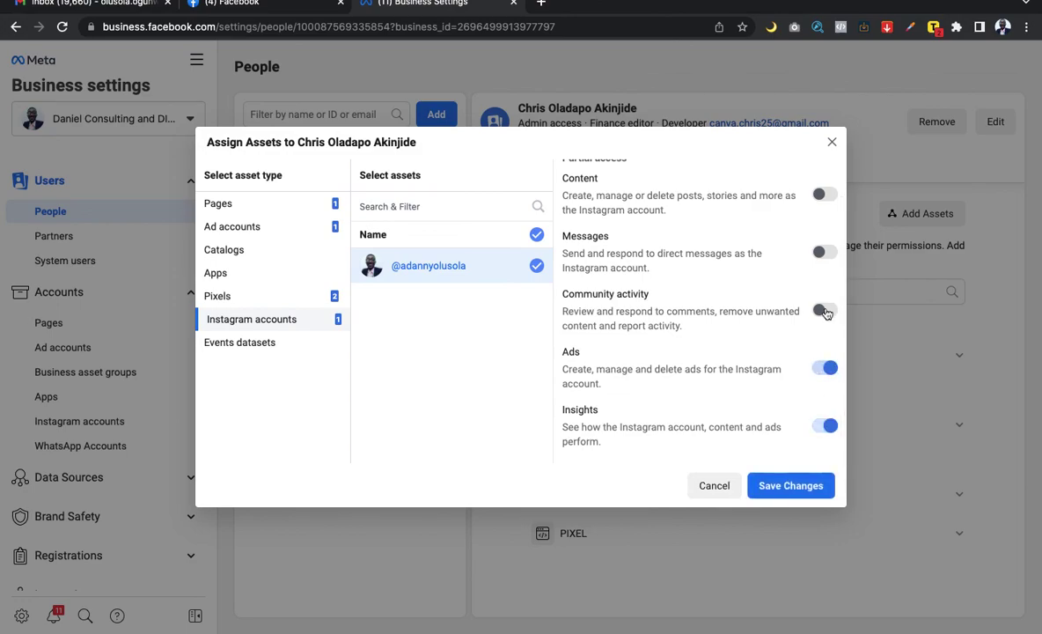
{"action": "left_click", "coordinate": [826, 310]}
{"action": "left_click", "coordinate": [825, 253]}
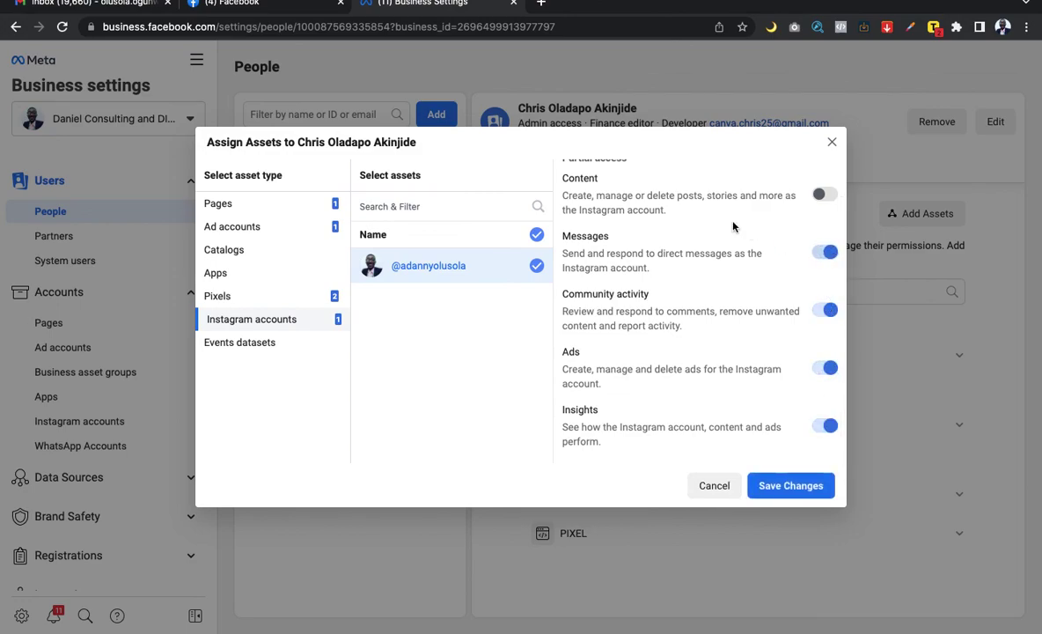
{"action": "scroll", "coordinate": [733, 227], "scroll_direction": "up", "scroll_amount": 1}
{"action": "left_click", "coordinate": [827, 234]}
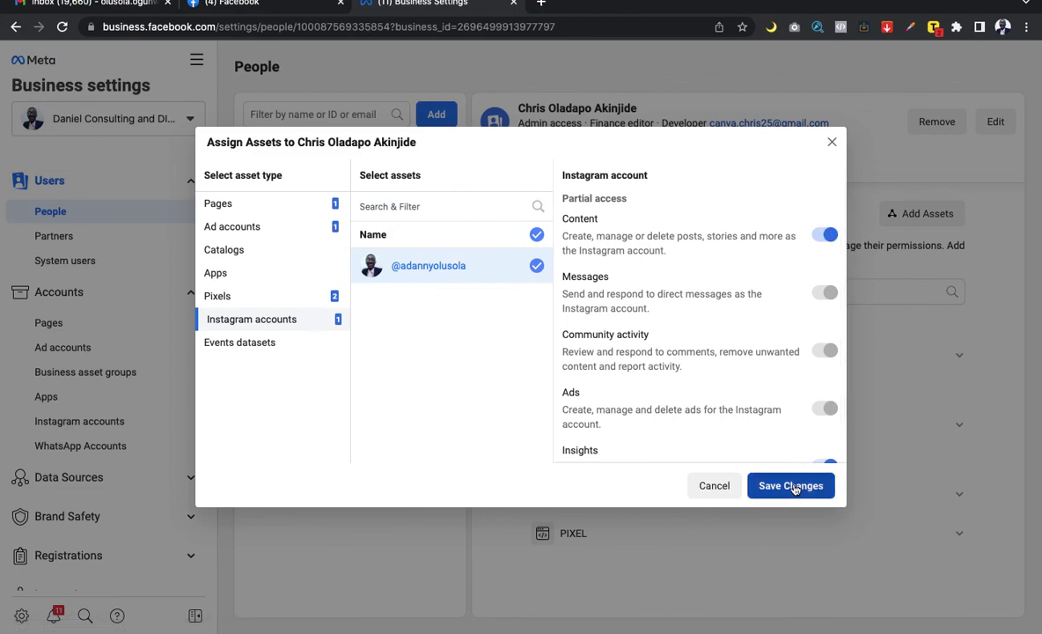
{"action": "left_click", "coordinate": [790, 485]}
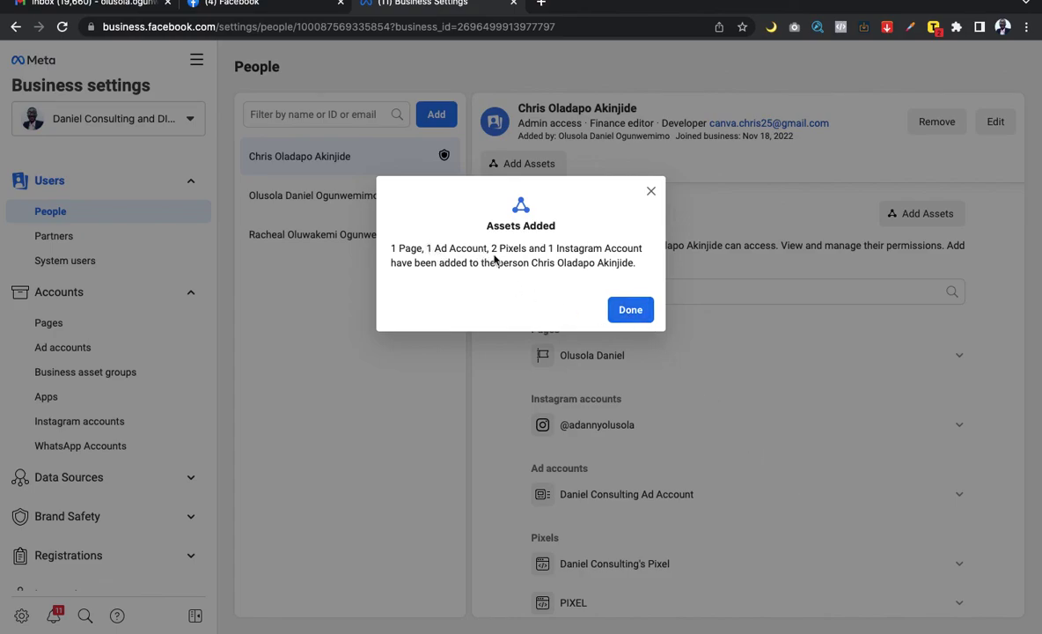
Step: Close the Assets Added confirmation and switch to the invitee's Business Suite tab
{"action": "left_click", "coordinate": [631, 310]}
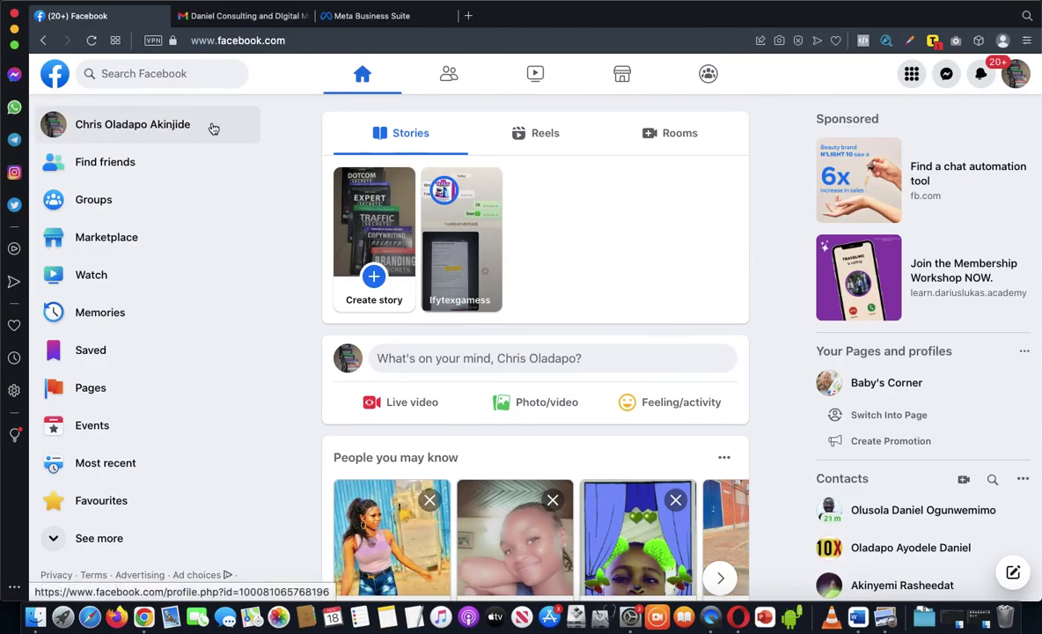
{"action": "left_click", "coordinate": [391, 17]}
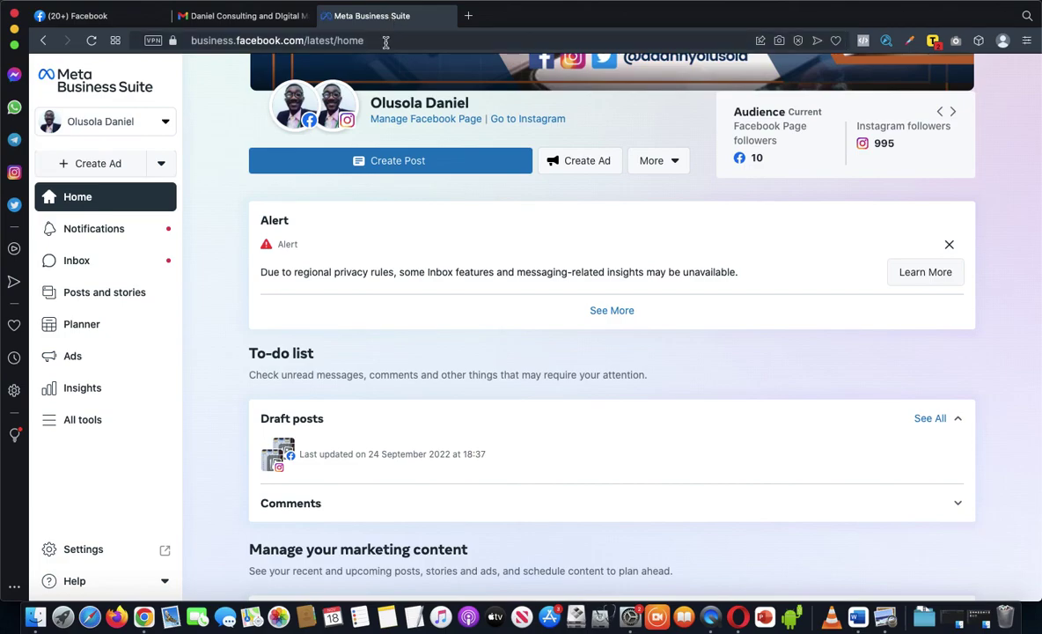
Step: Check the Business Suite page address, then browse the full All tools list
{"action": "left_click", "coordinate": [386, 41]}
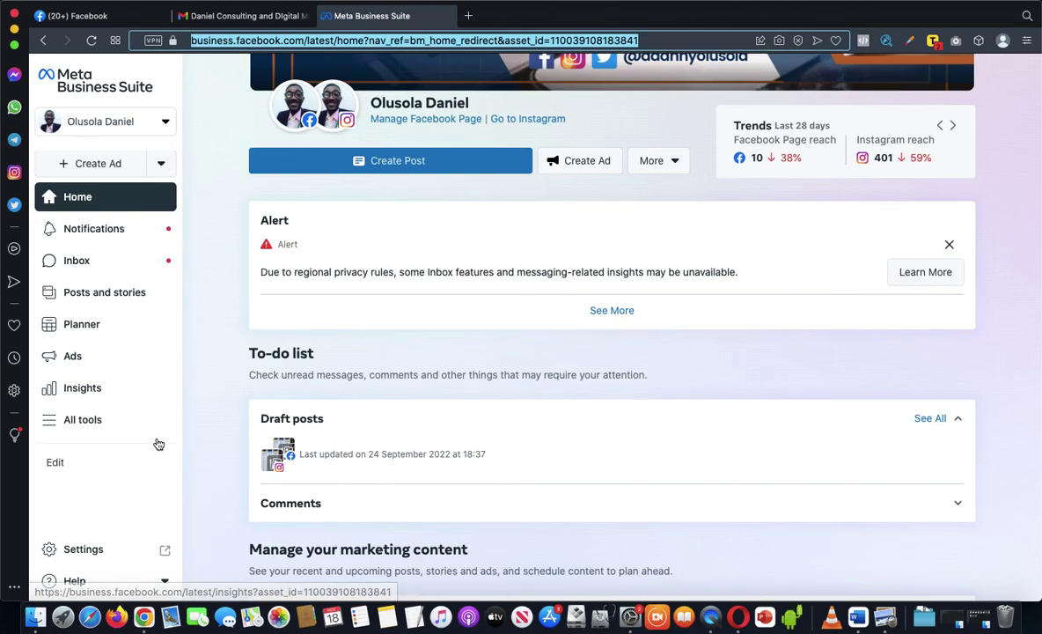
{"action": "left_click", "coordinate": [80, 423]}
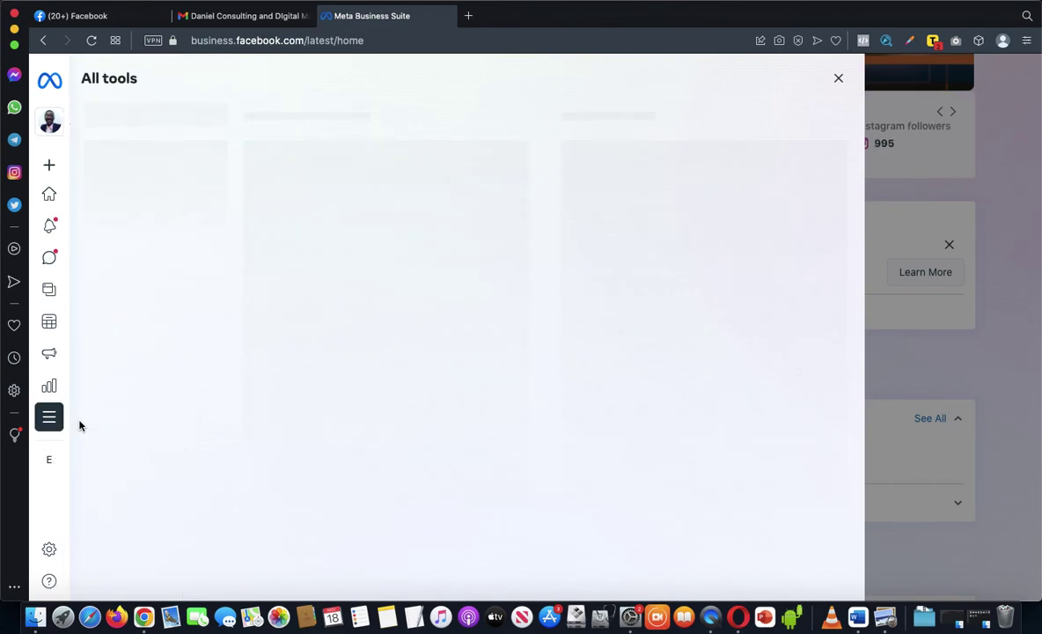
{"action": "scroll", "coordinate": [675, 355], "scroll_direction": "down", "scroll_amount": 2}
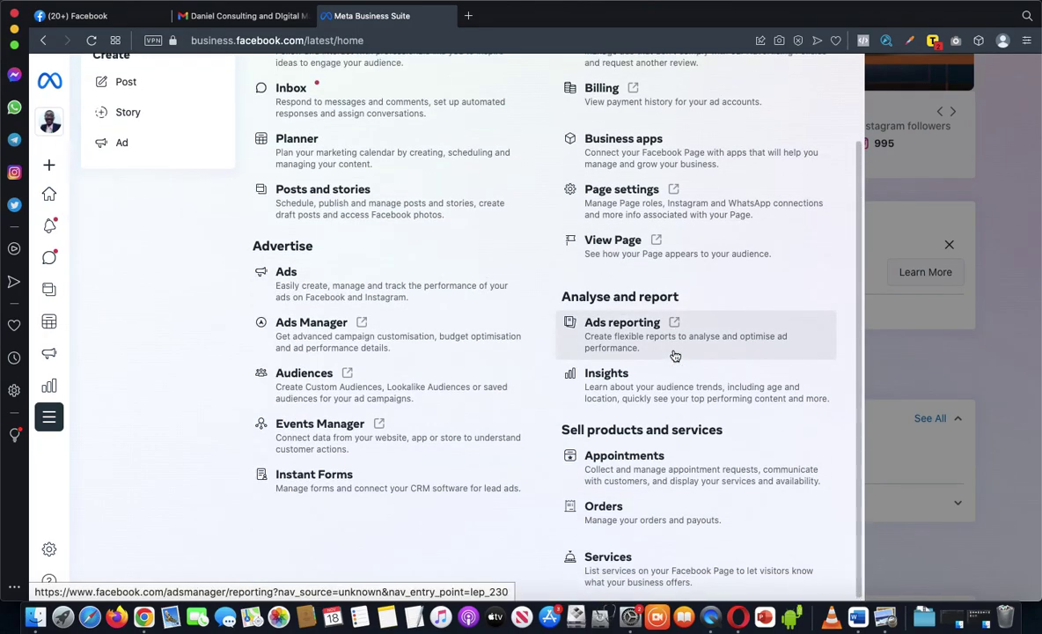
{"action": "scroll", "coordinate": [675, 355], "scroll_direction": "up", "scroll_amount": 2}
{"action": "scroll", "coordinate": [675, 355], "scroll_direction": "up", "scroll_amount": 1}
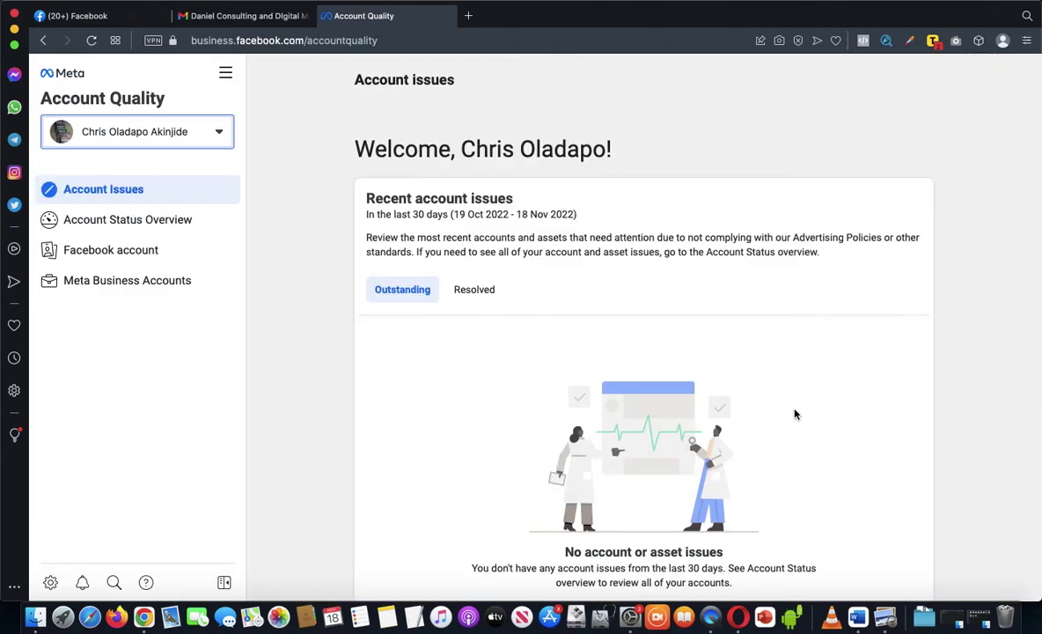
Step: Switch Account Quality to the consulting business, confirming its 4 business assets
{"action": "left_click", "coordinate": [219, 134]}
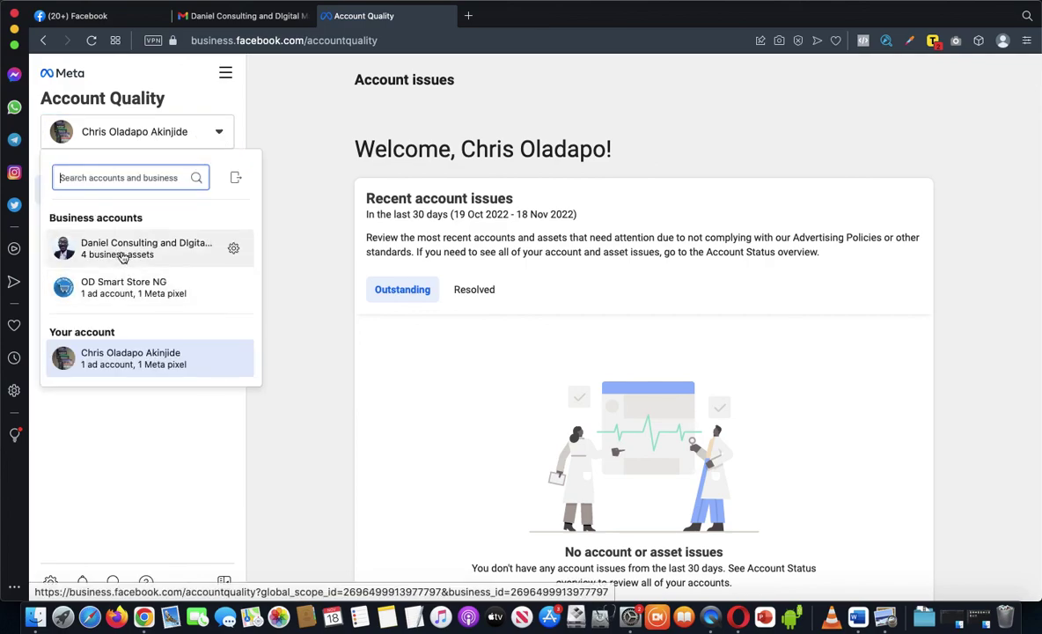
{"action": "mouse_move", "coordinate": [120, 255]}
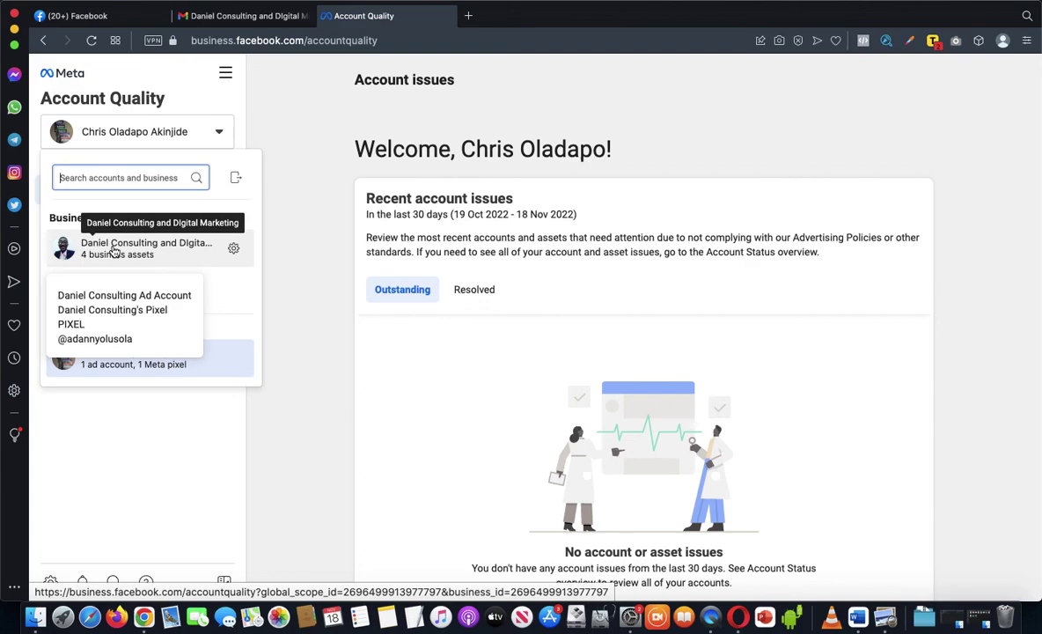
{"action": "left_click", "coordinate": [115, 250]}
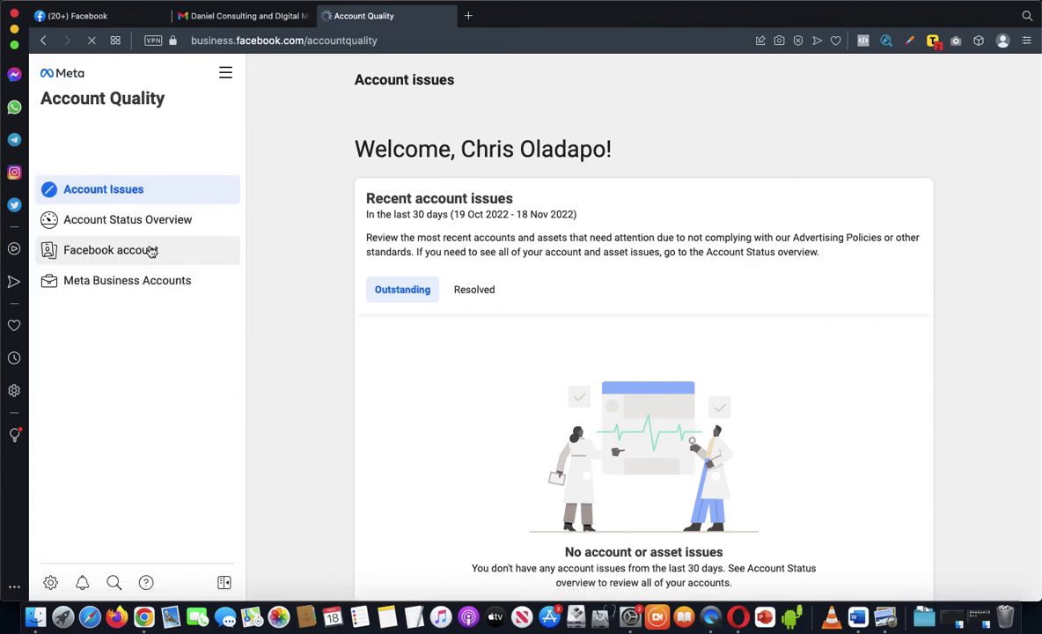
Step: Refresh the Facebook feed, then return to Account Quality's Account Status Overview
{"action": "left_click", "coordinate": [112, 17]}
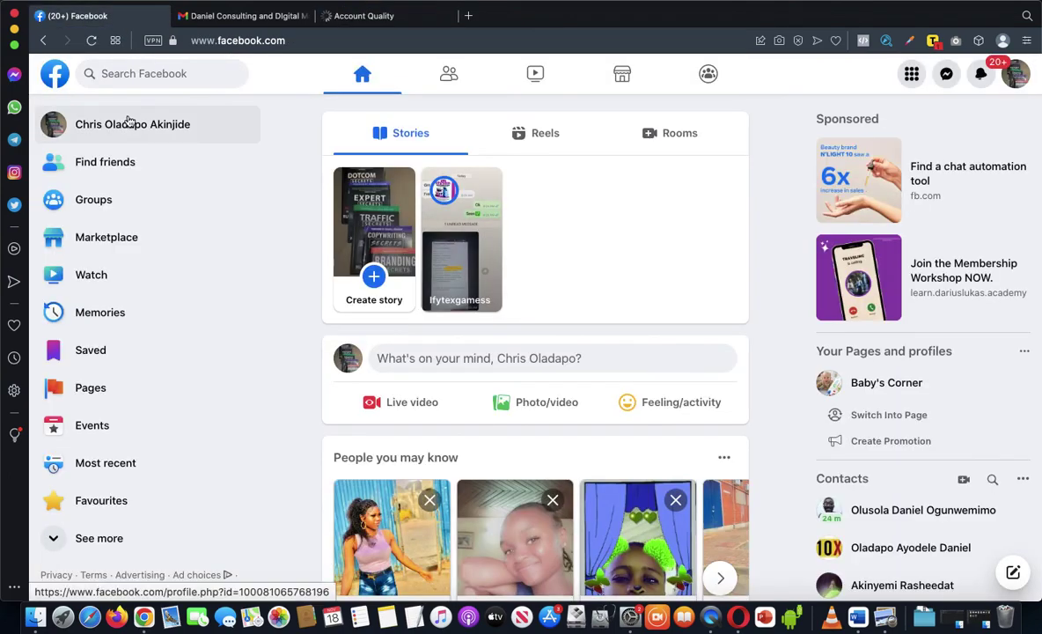
{"action": "left_click", "coordinate": [84, 124]}
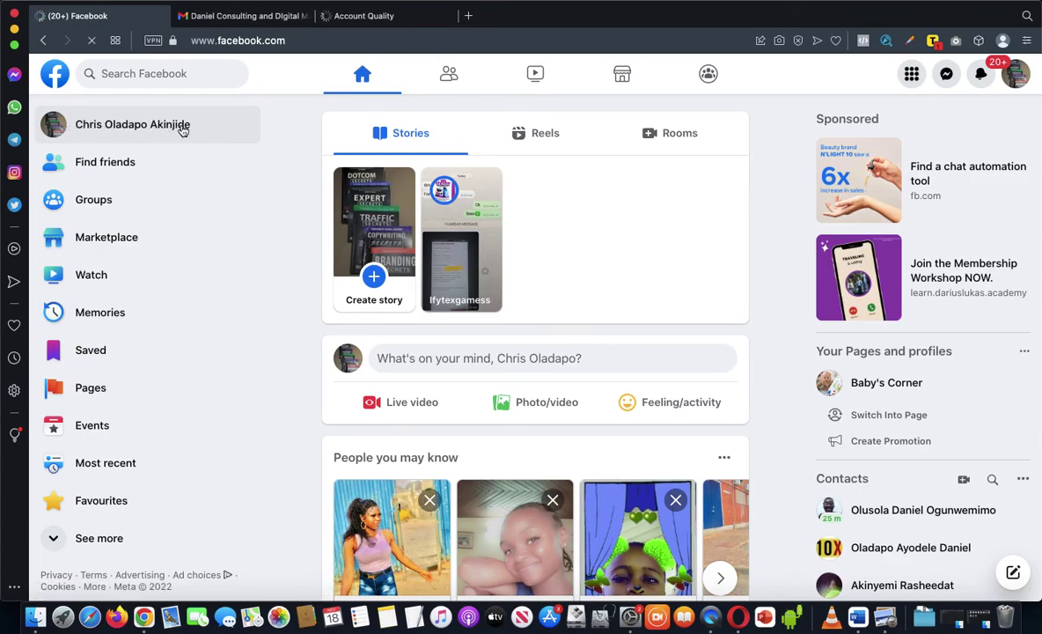
{"action": "left_click", "coordinate": [382, 17]}
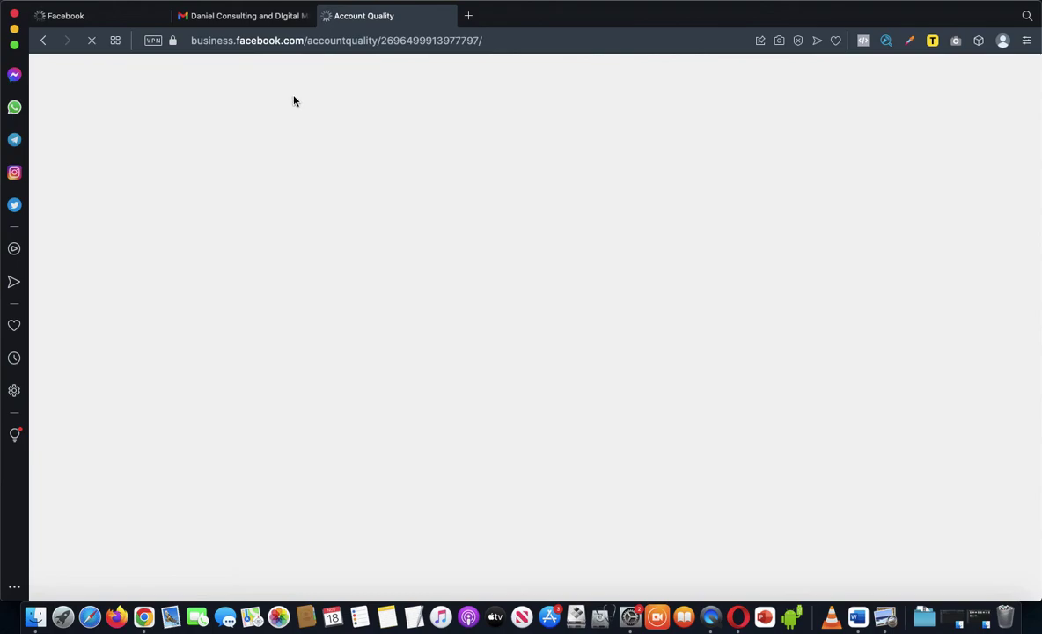
{"action": "left_click", "coordinate": [104, 15]}
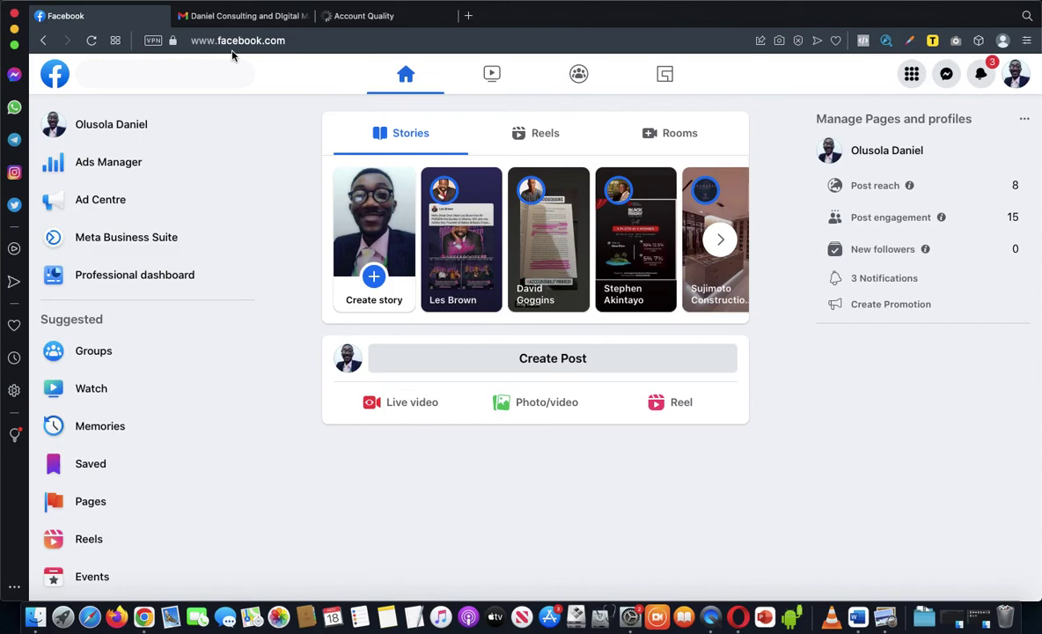
{"action": "left_click", "coordinate": [376, 19]}
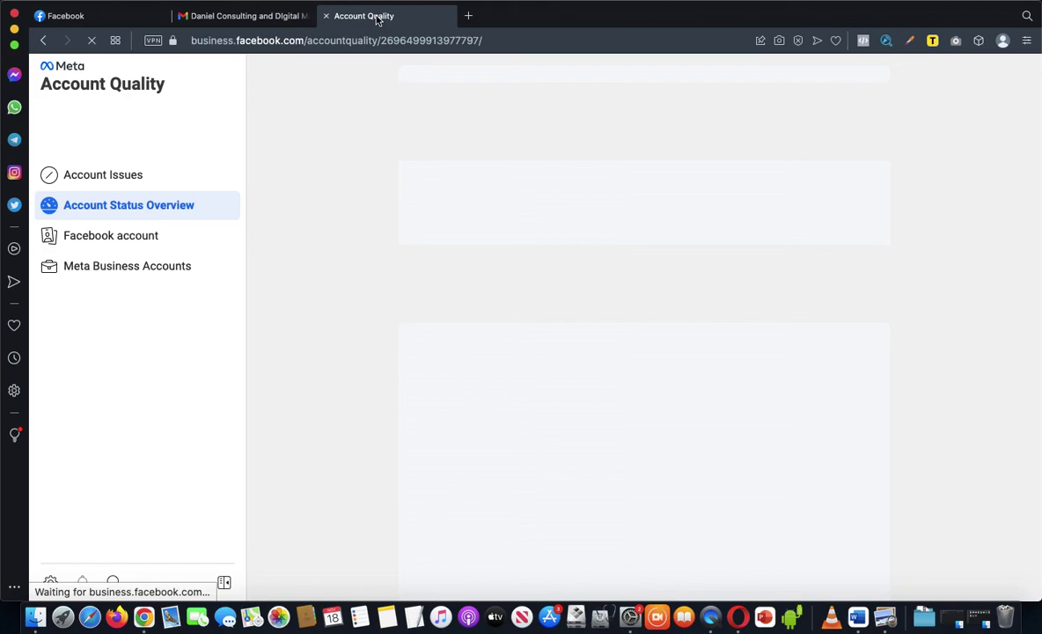
{"action": "left_click", "coordinate": [123, 17]}
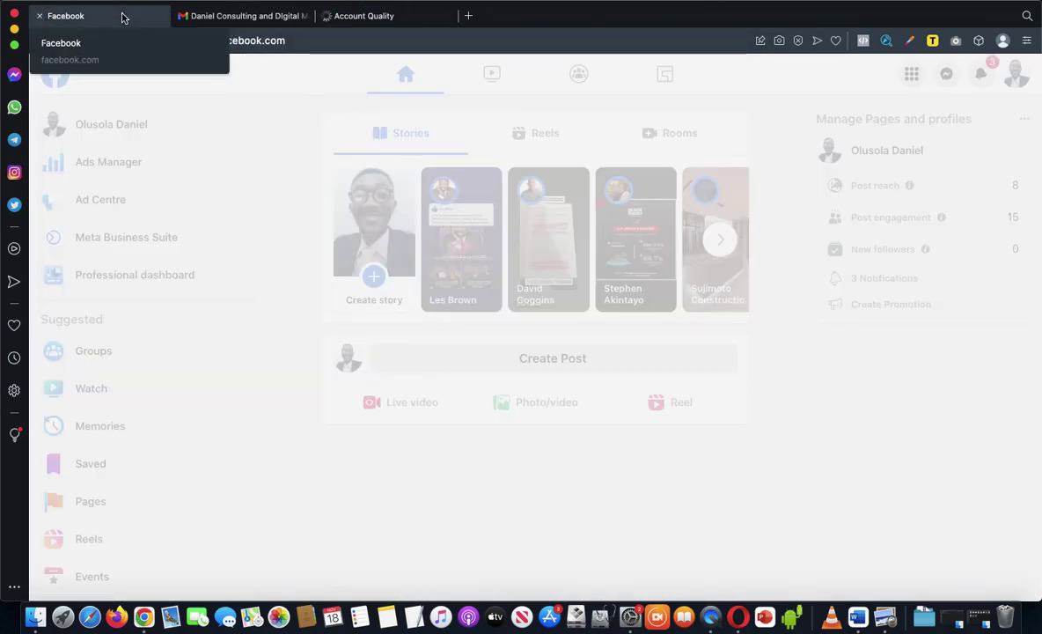
{"action": "left_click", "coordinate": [381, 18]}
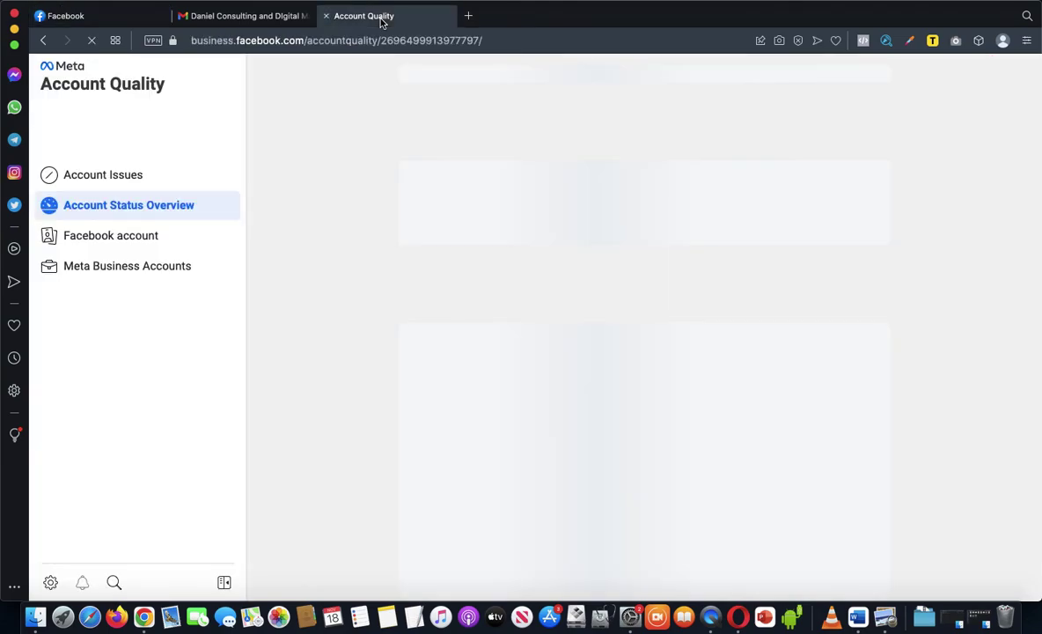